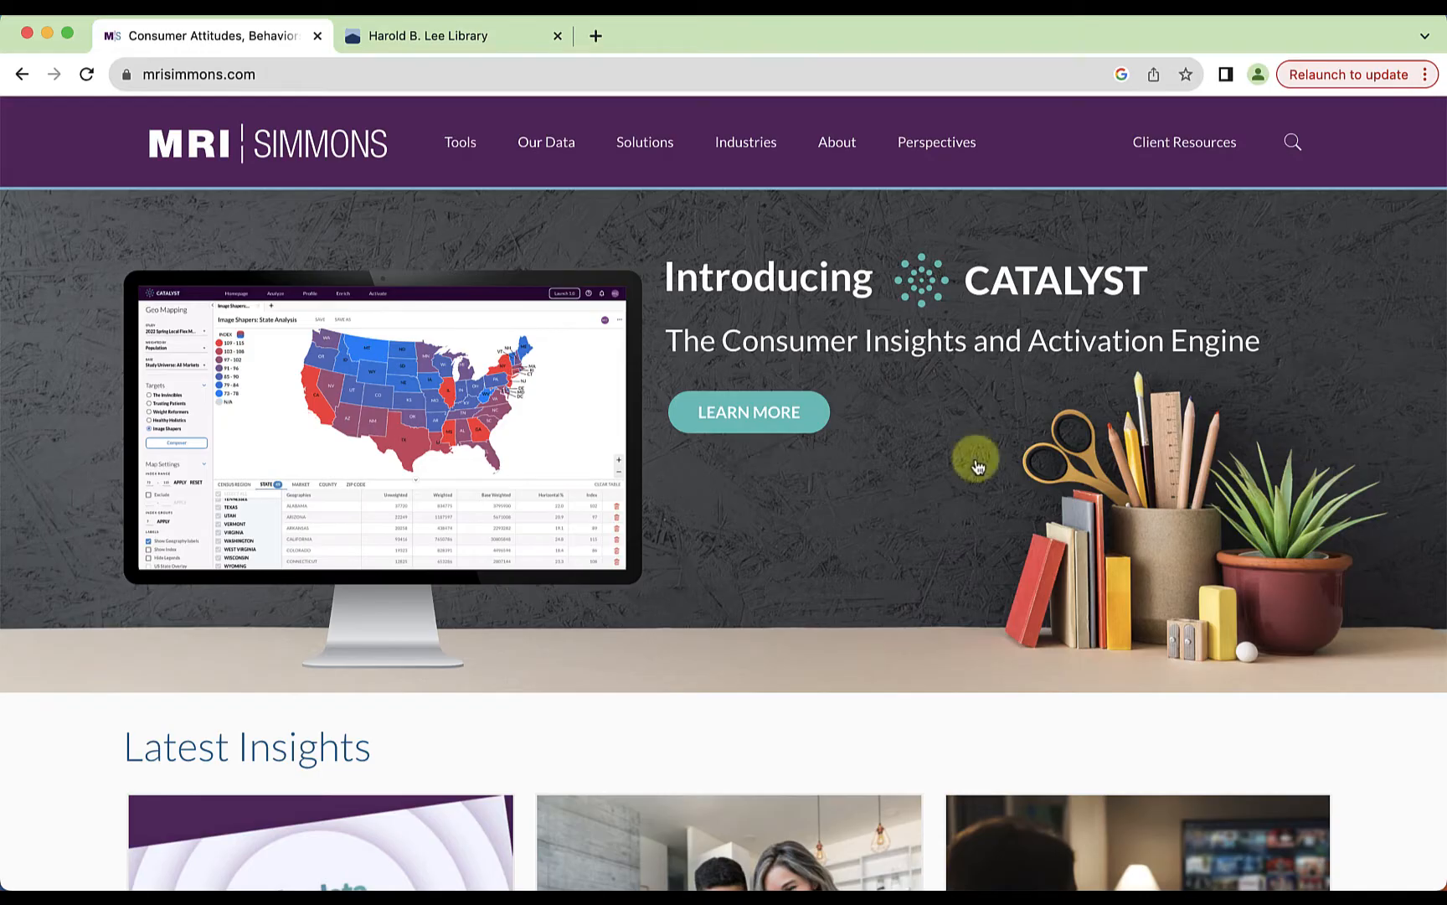
Open MRI-Simmons' Our Data page and read the passage about its consumer data
click(556, 147)
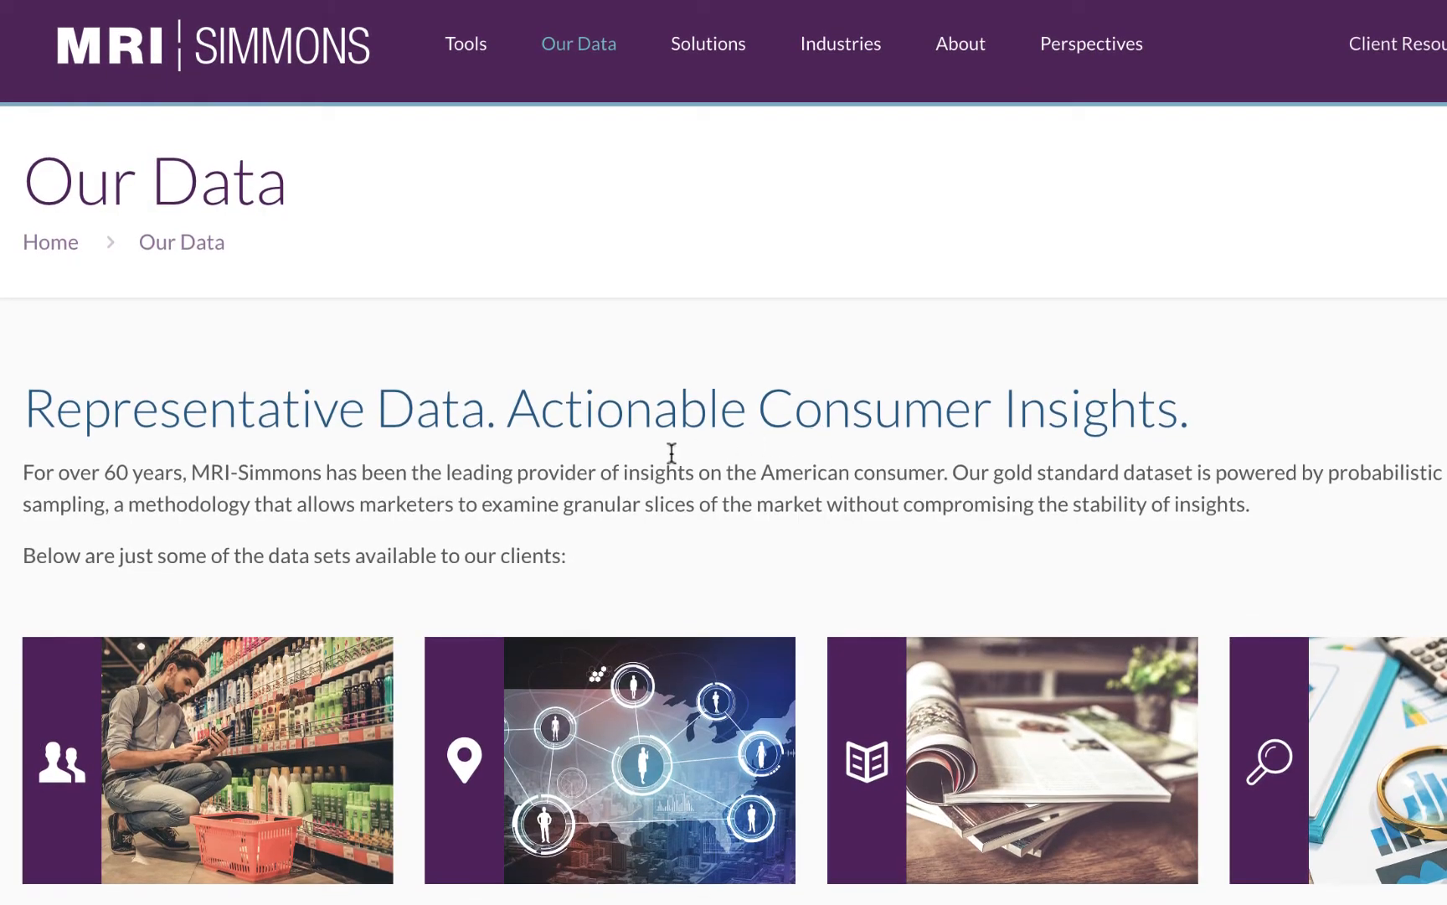
drag(517, 470, 953, 472)
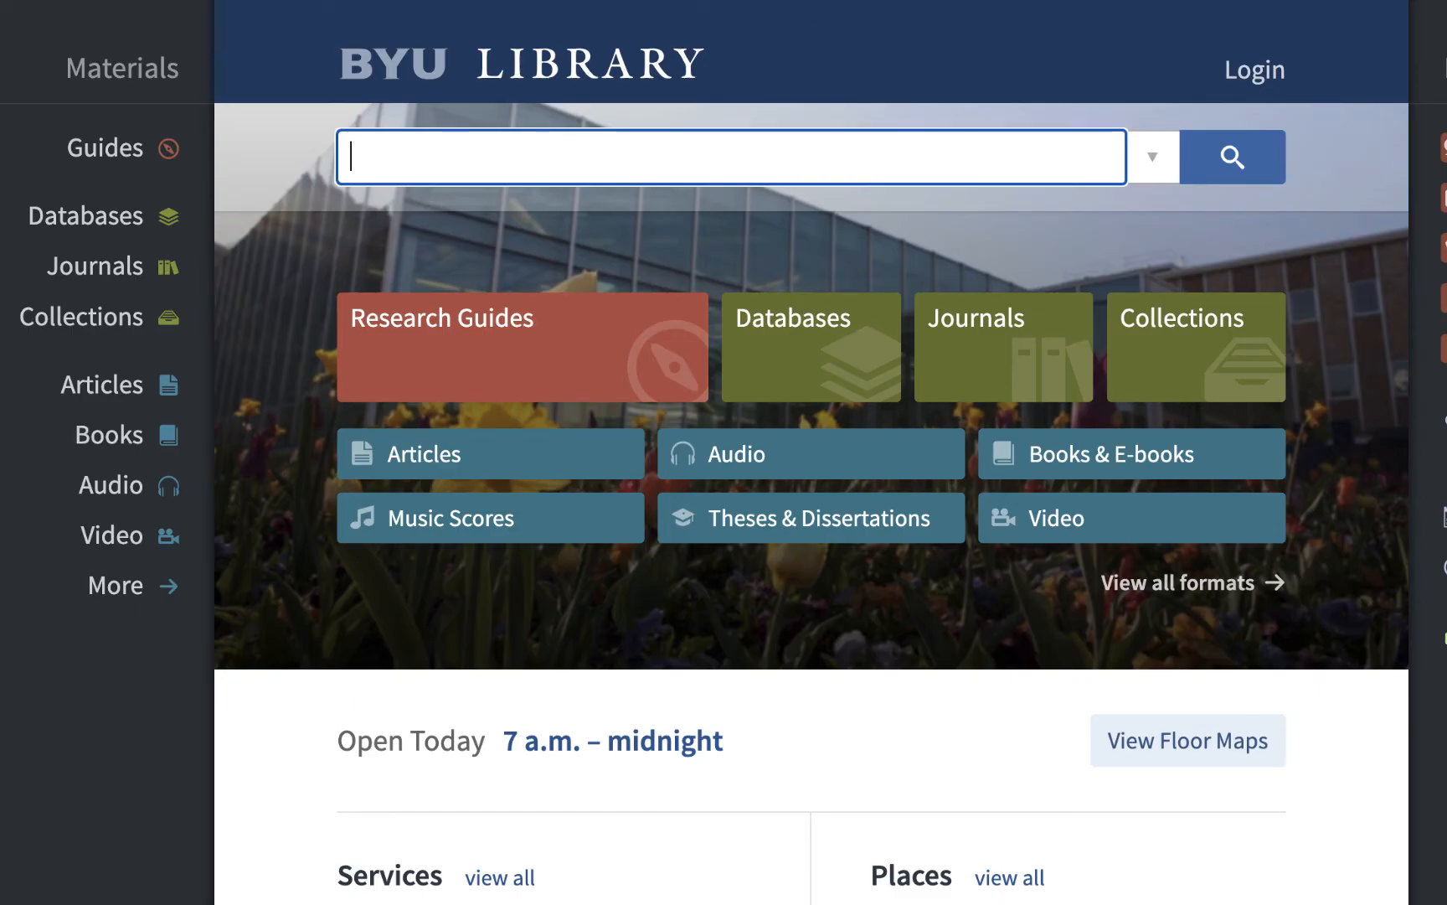
On the BYU Library site, search the research guides for "market" and open the Marketing & Industry Research guide
click(578, 342)
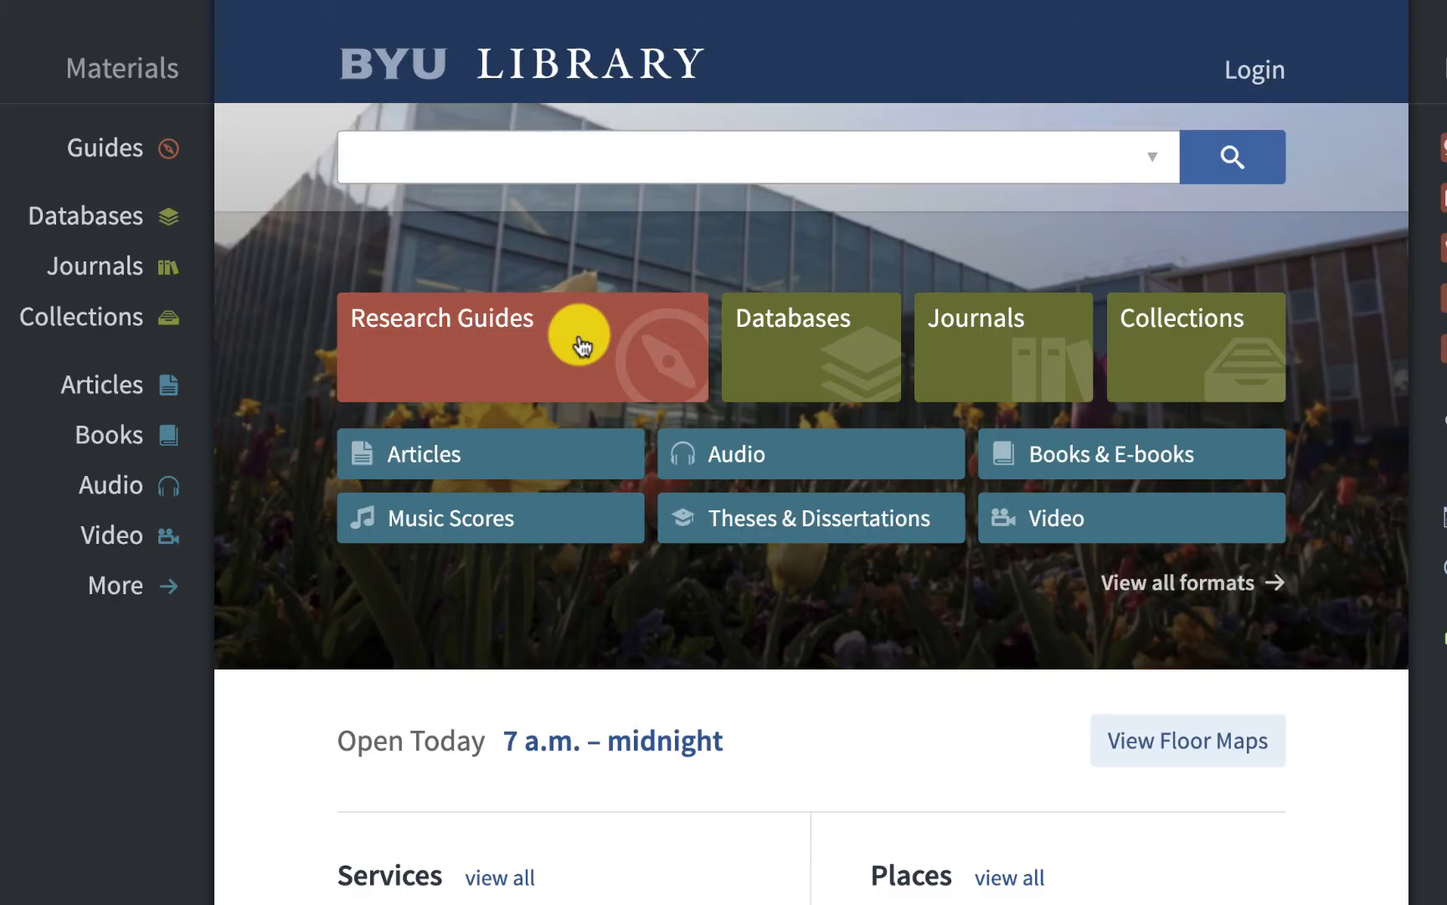
text(market)
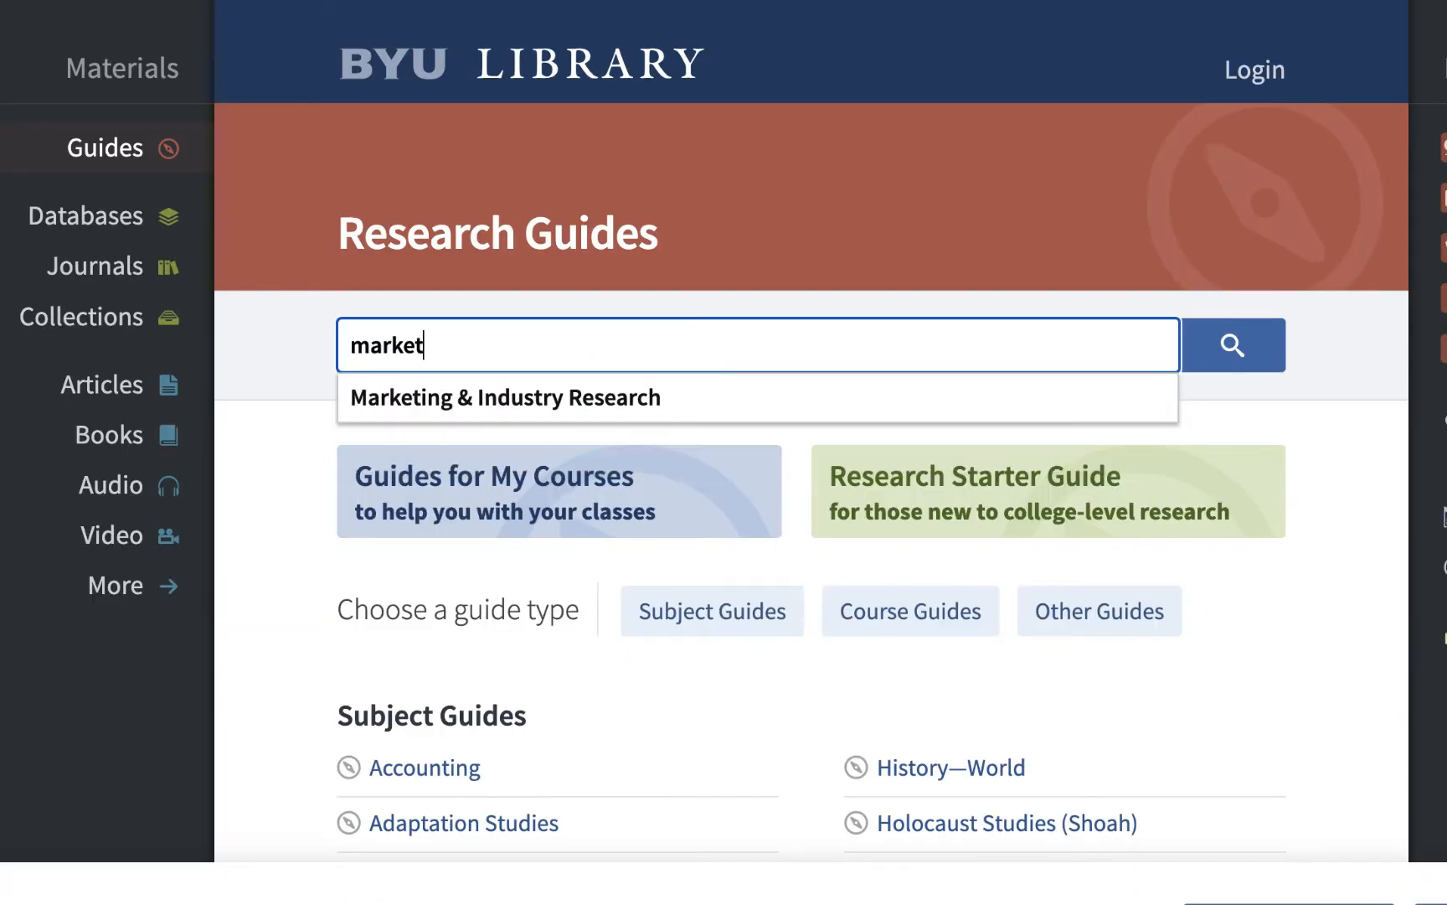
click(615, 400)
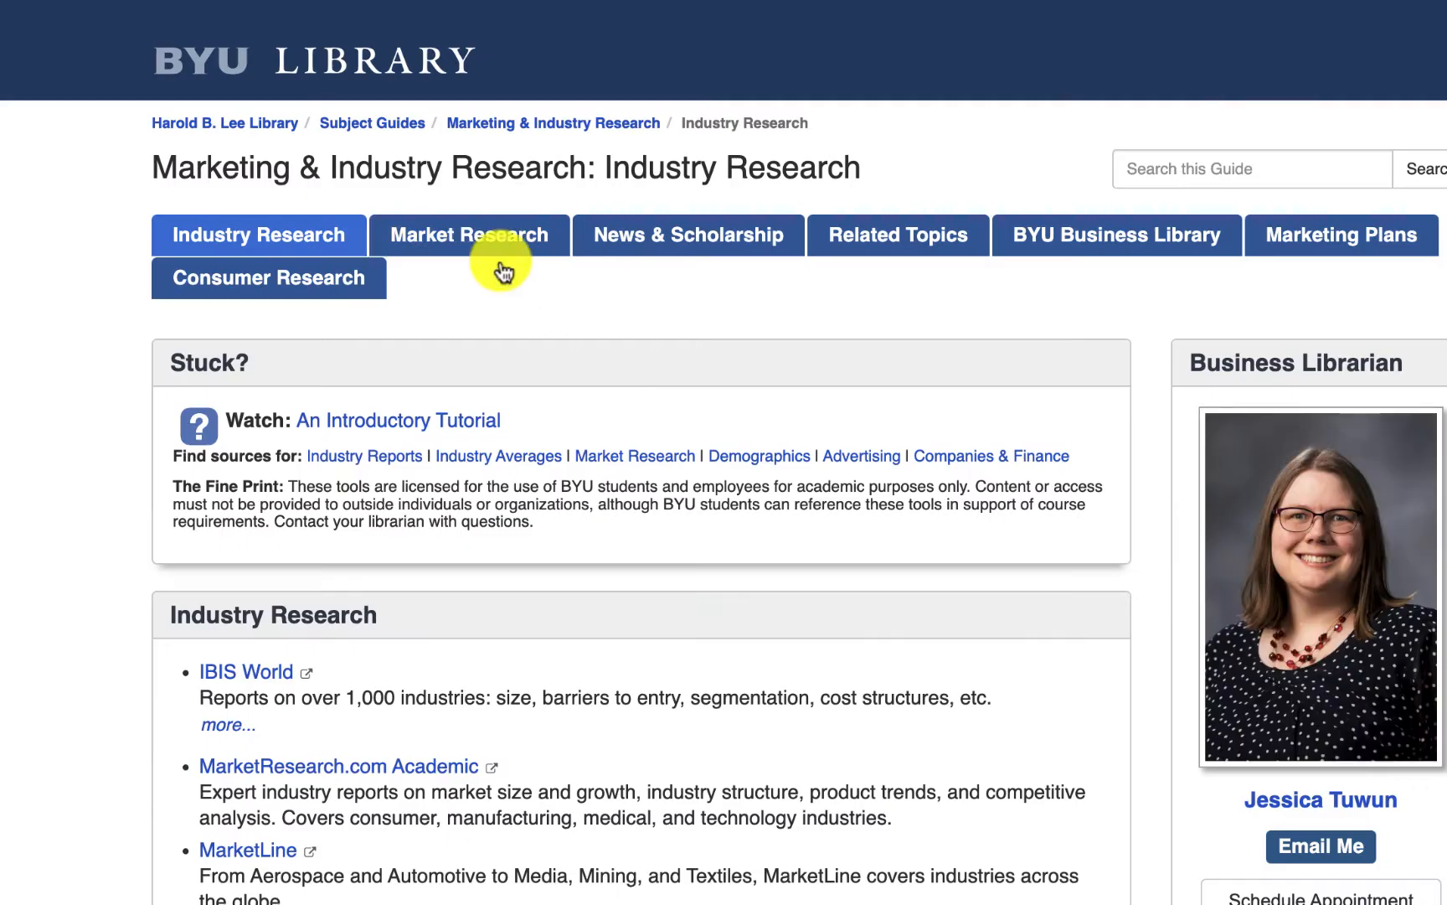
Open Simmons Insight from the guide's Market Research page
click(484, 243)
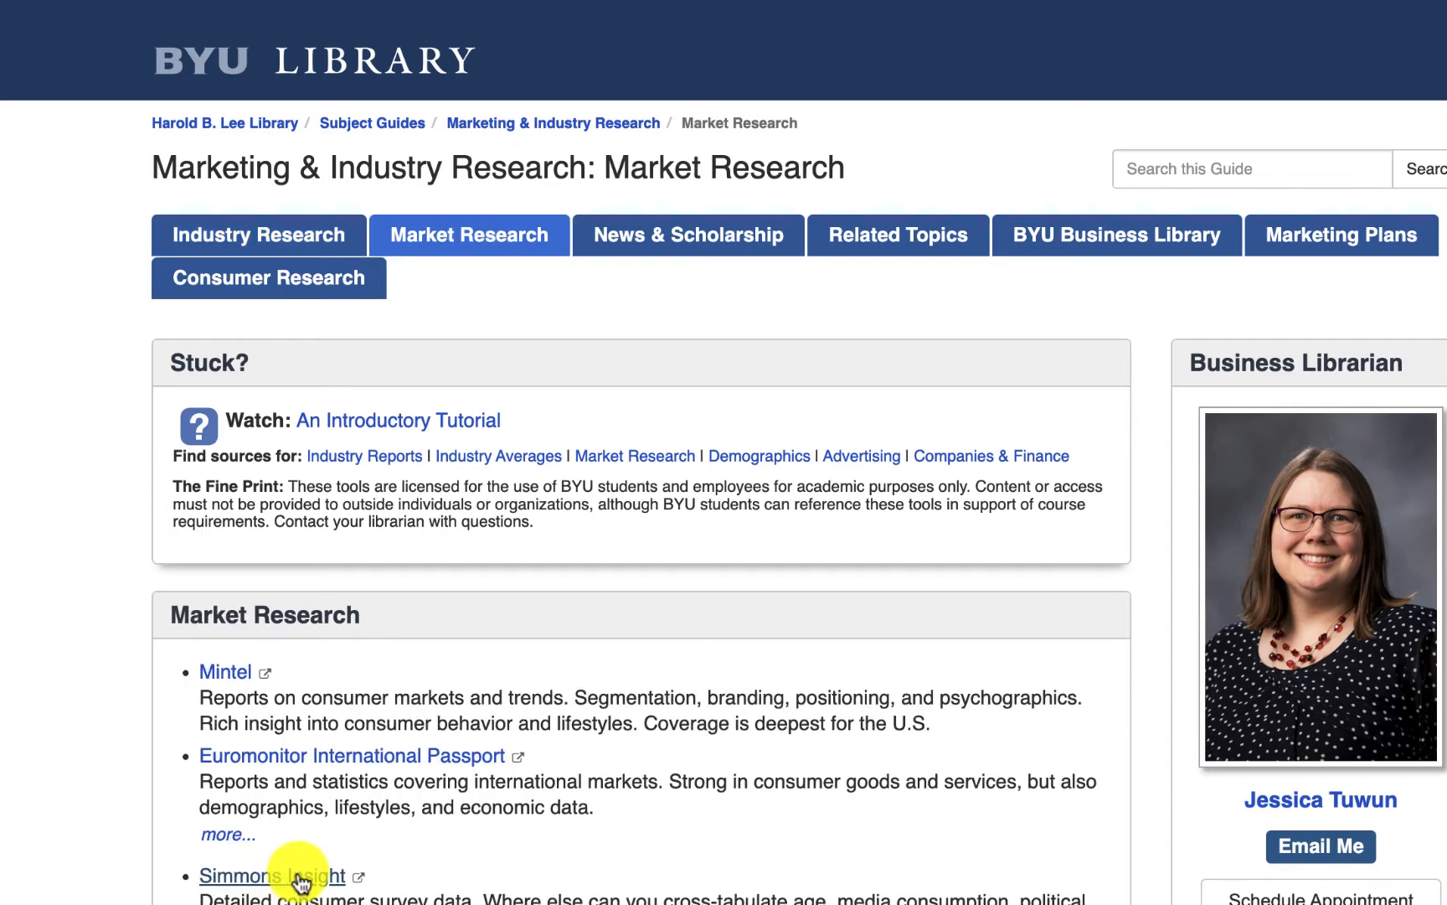
click(299, 876)
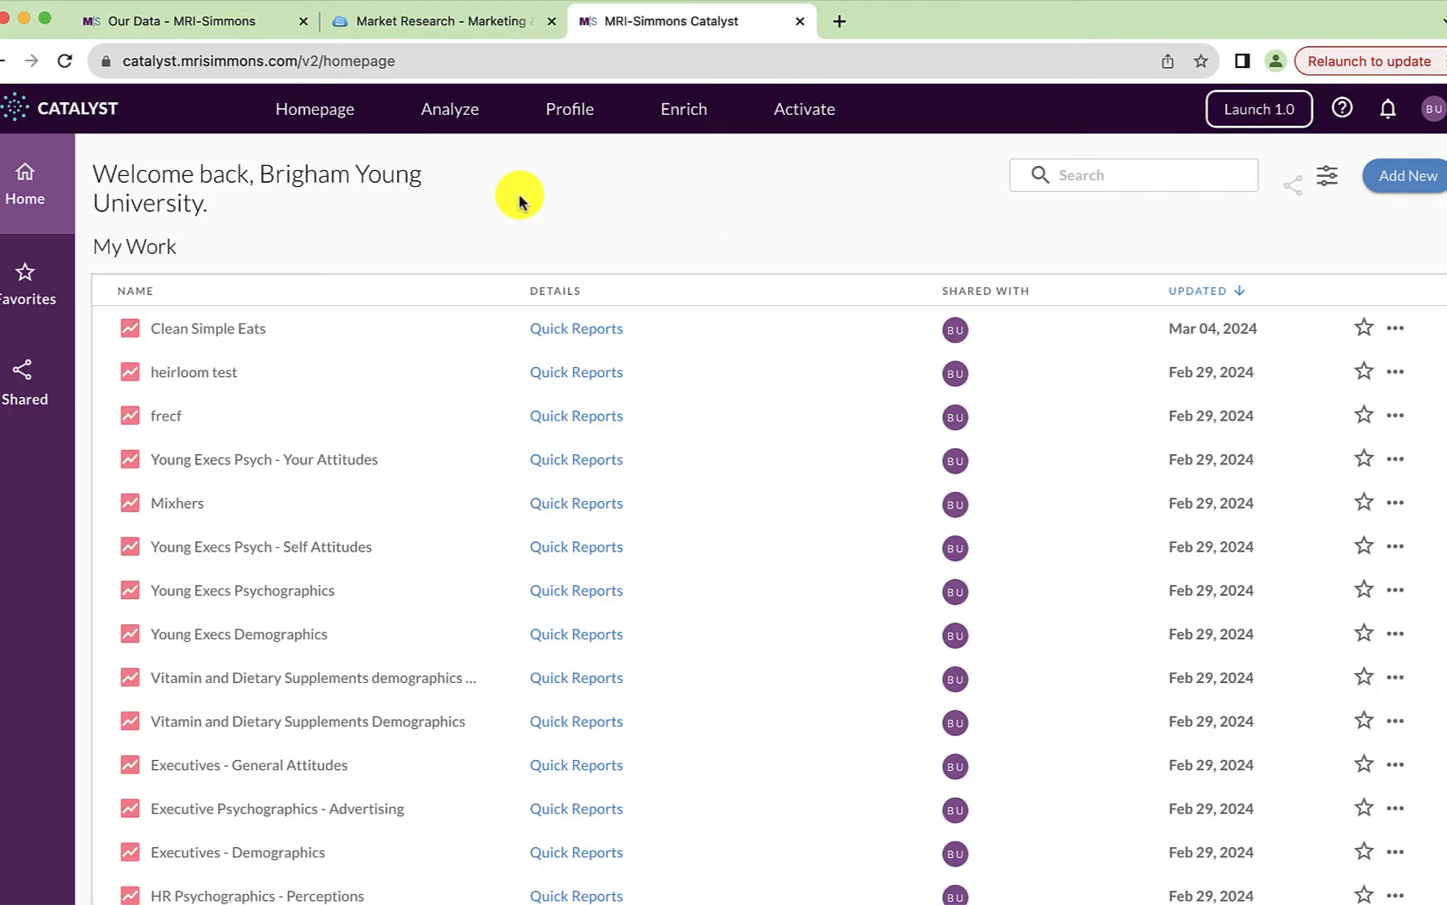
mouse_move(472, 134)
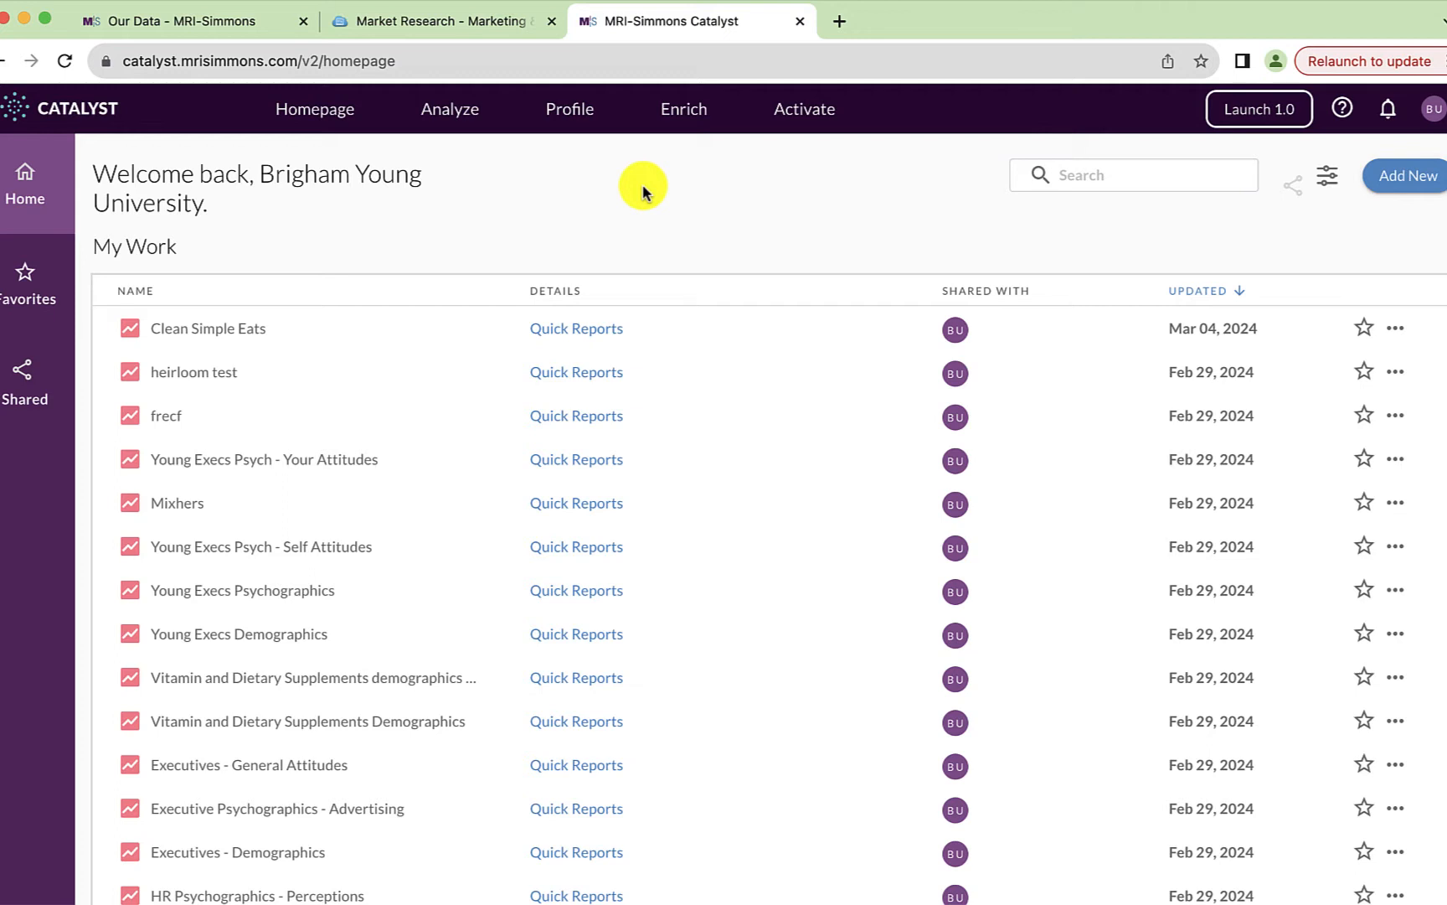
click(1429, 122)
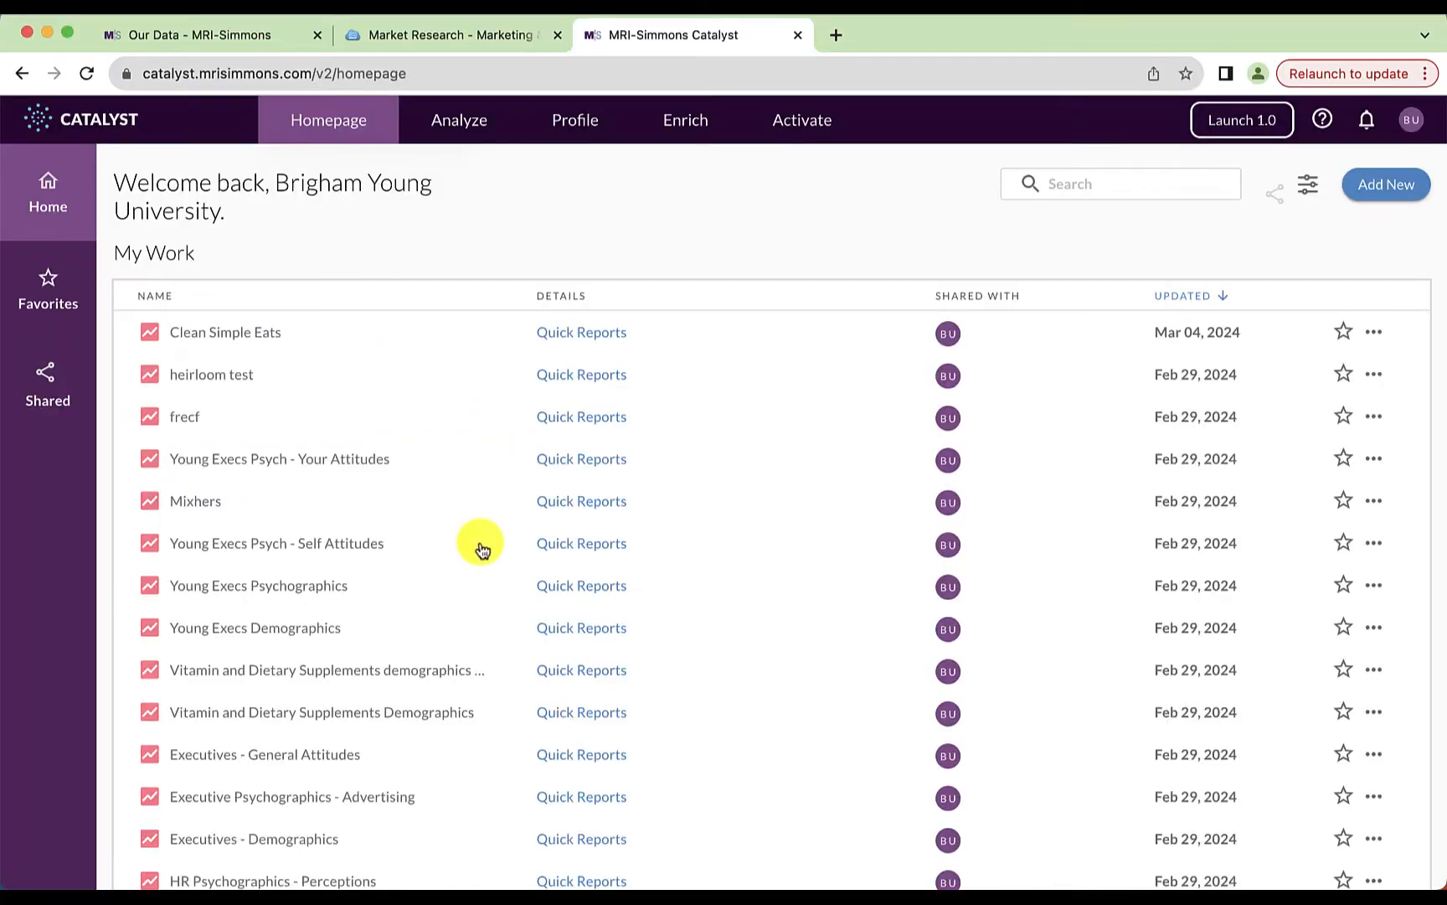
Start a Crosstab analysis and bring up its Composer from the untitled report
click(459, 121)
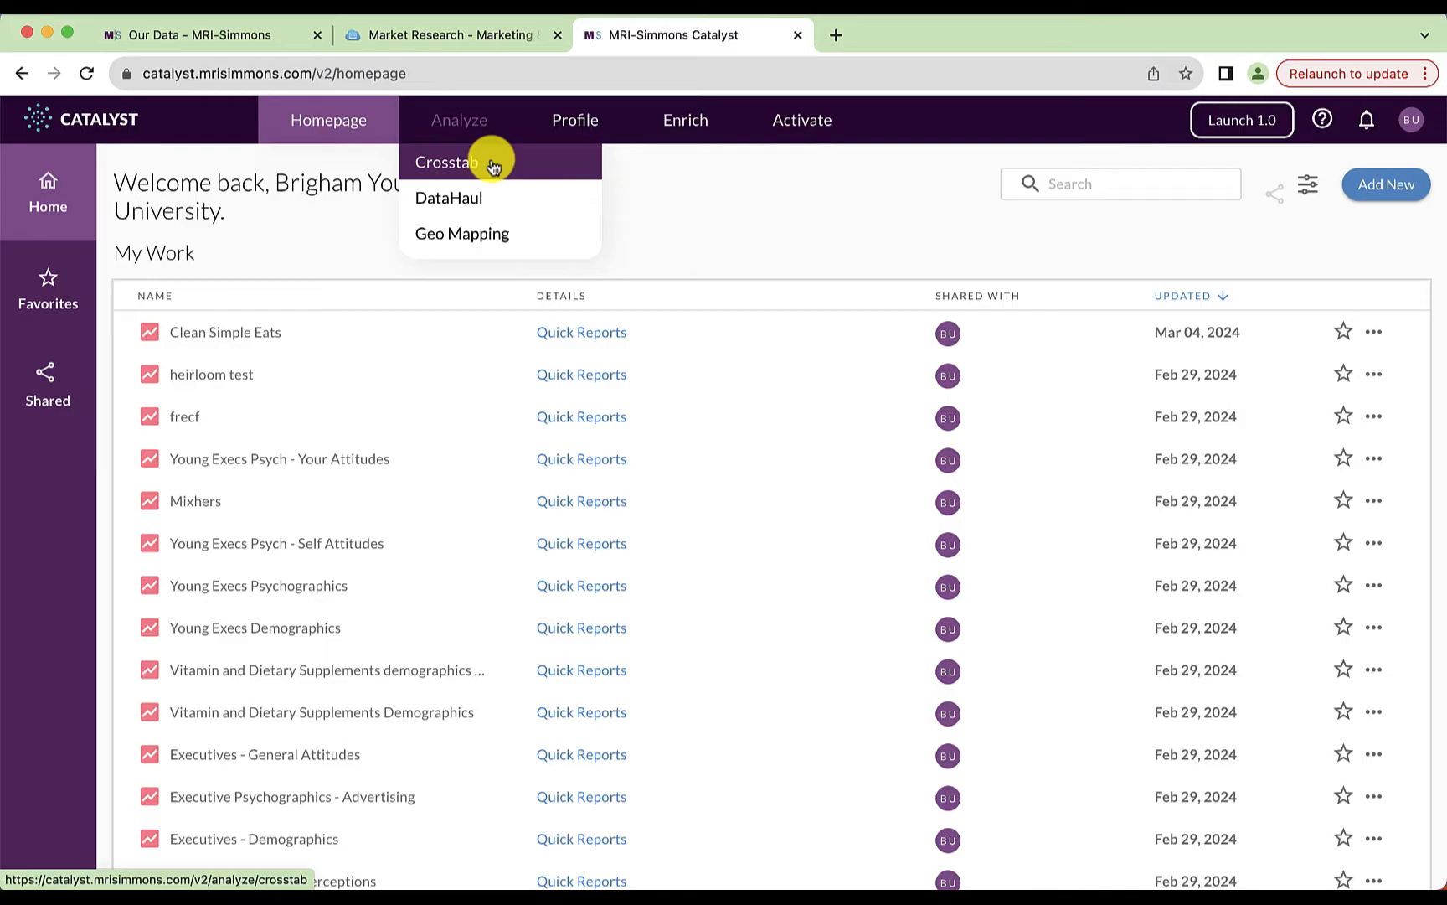
click(493, 166)
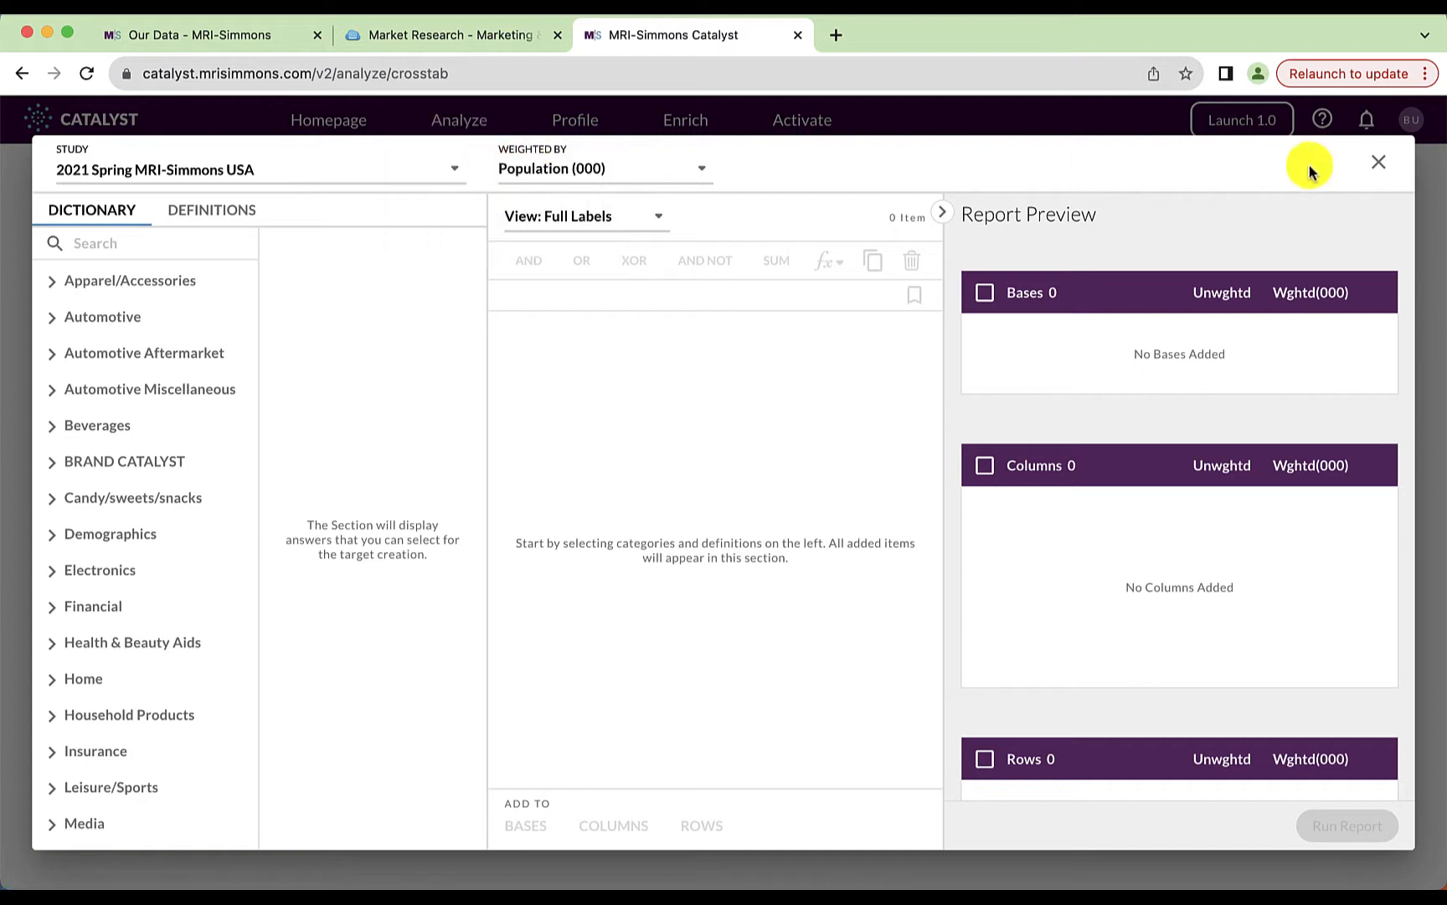
click(1378, 164)
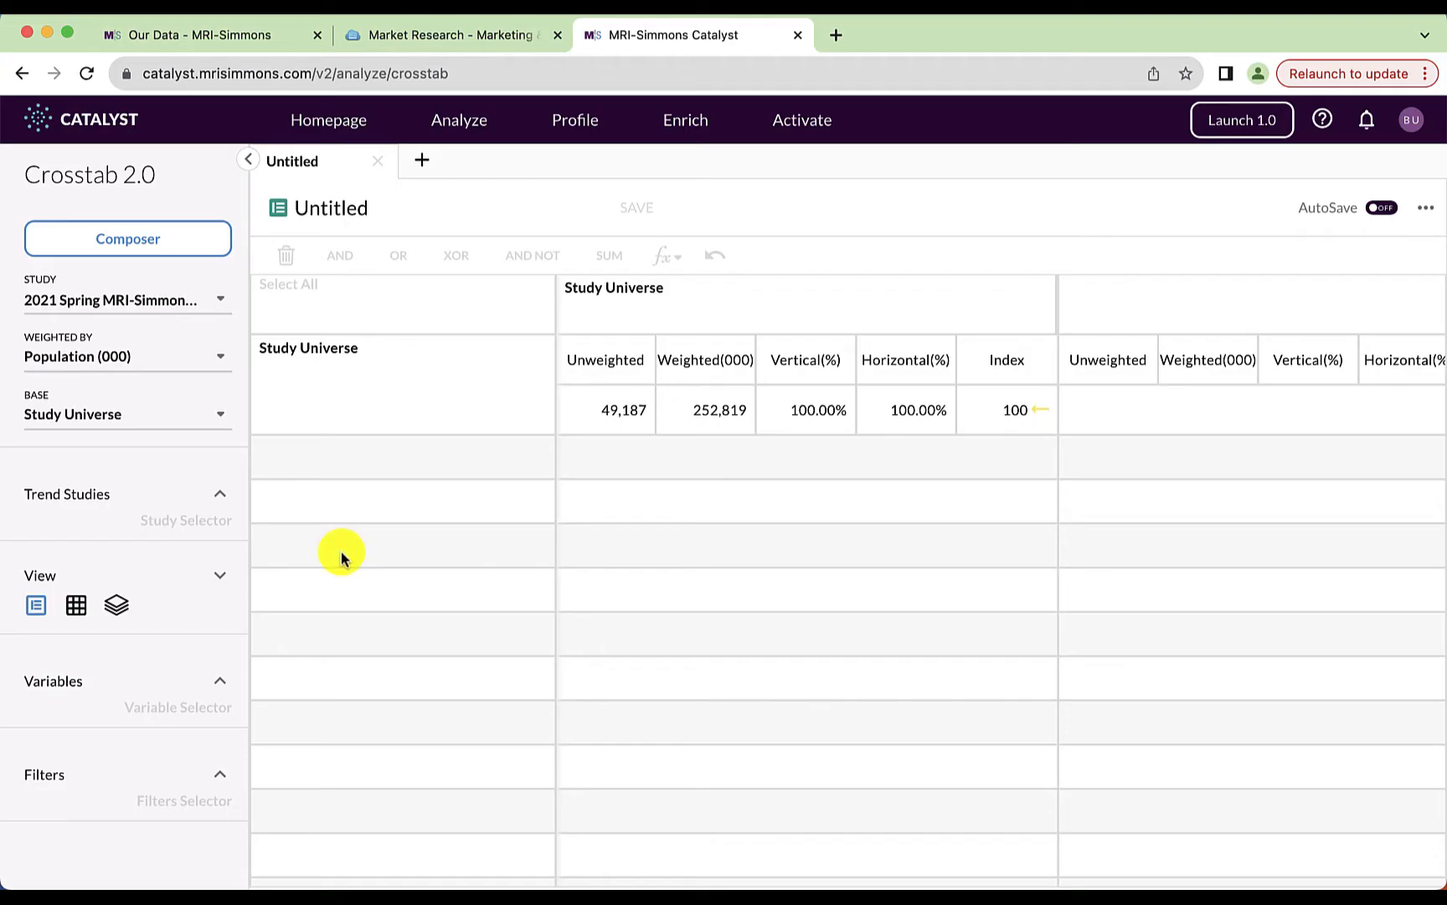
click(172, 245)
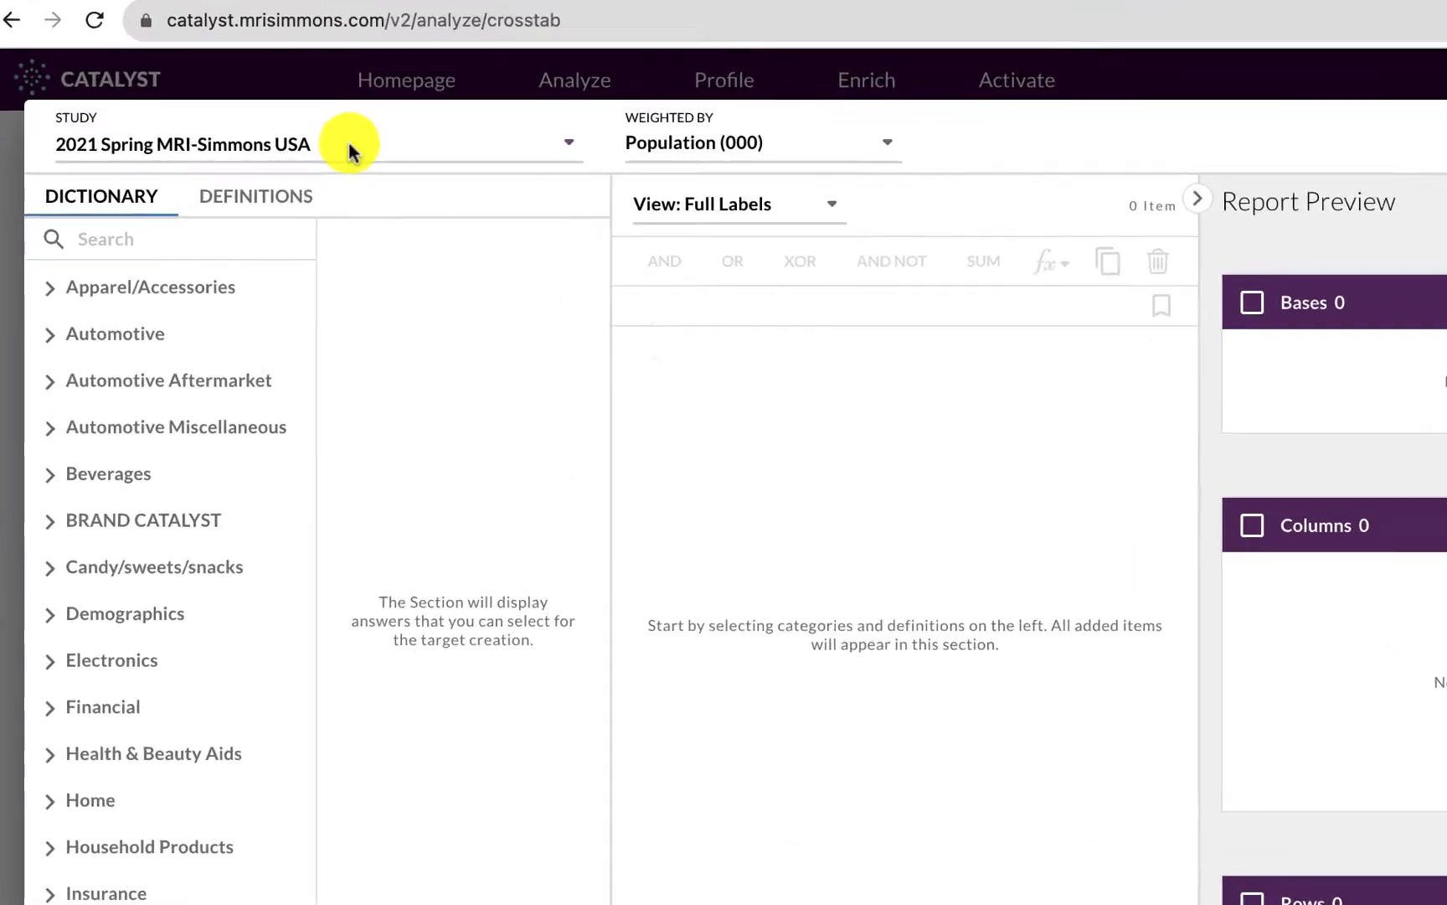
Search the studies for "salt" and choose 2021 Spring (Salt Lake City) Local Flex MRI-Simmons
click(348, 144)
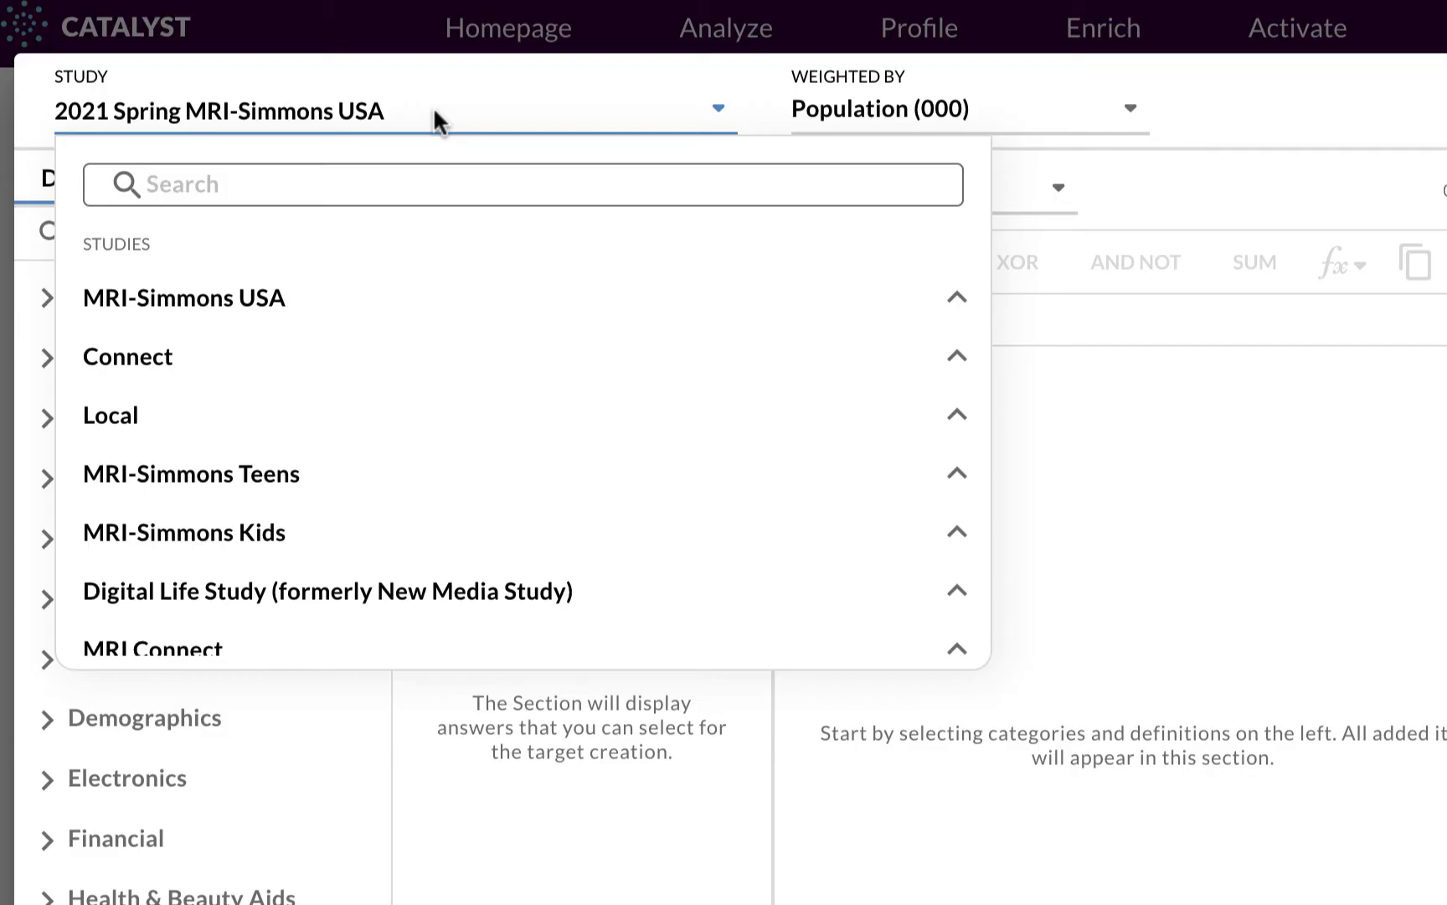
click(372, 177)
text(sla)
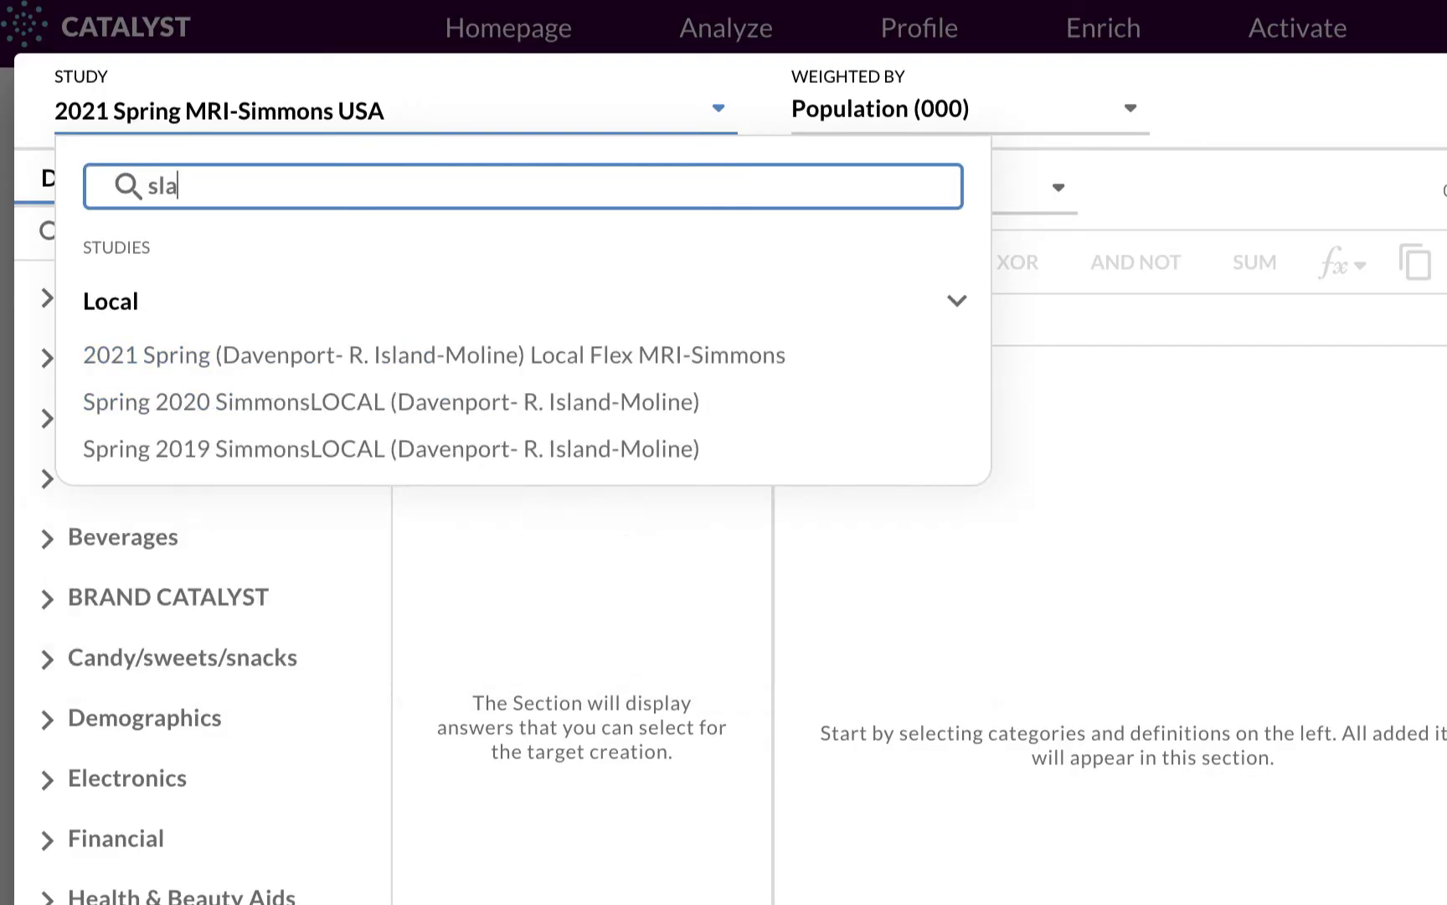
key(BackSpace)
key(BackSpace)
text(alt)
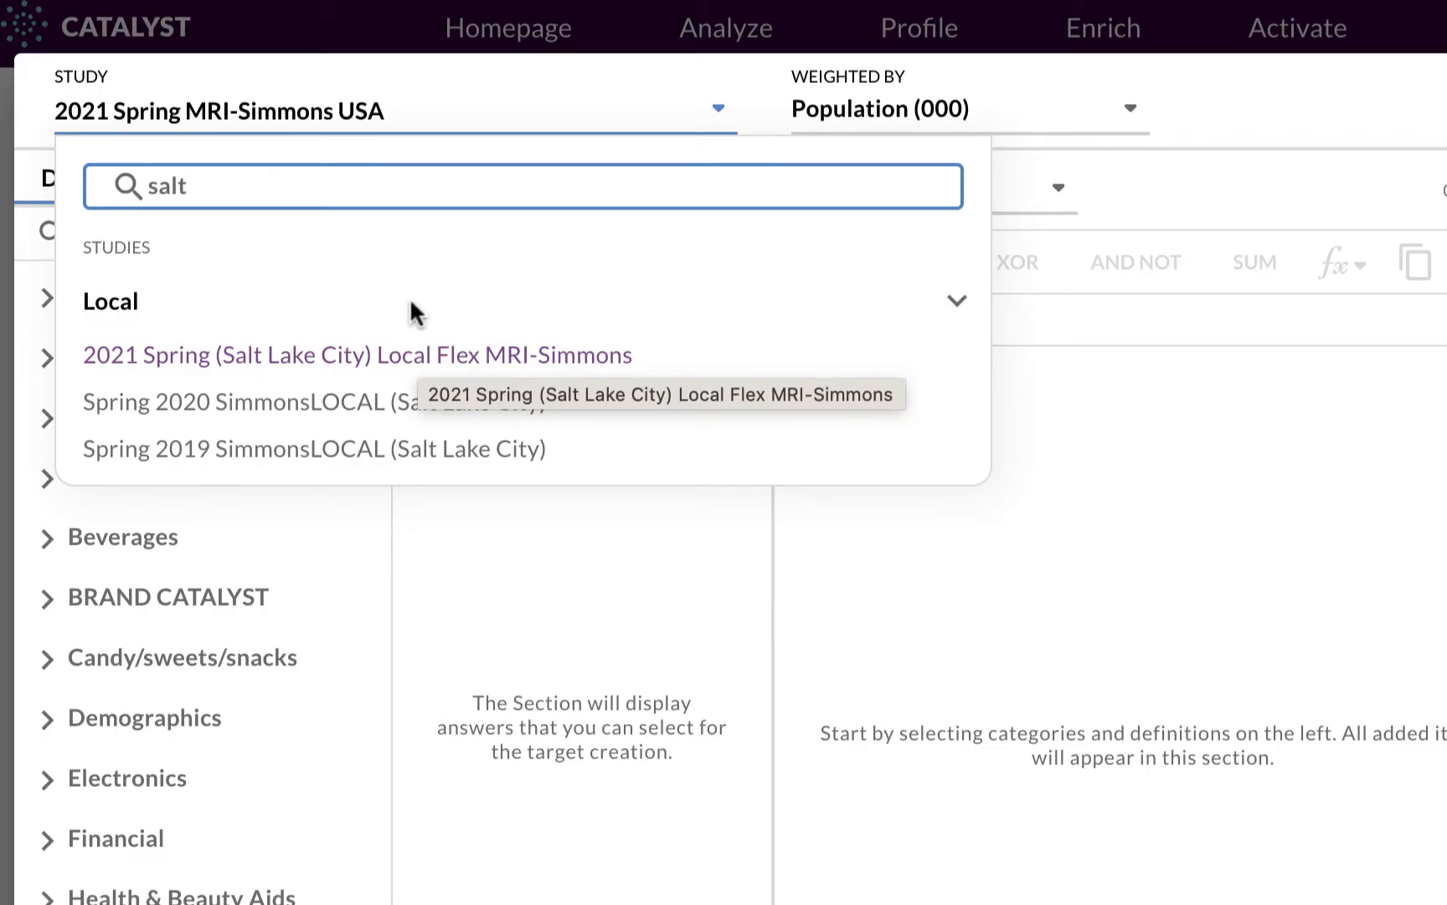
click(321, 357)
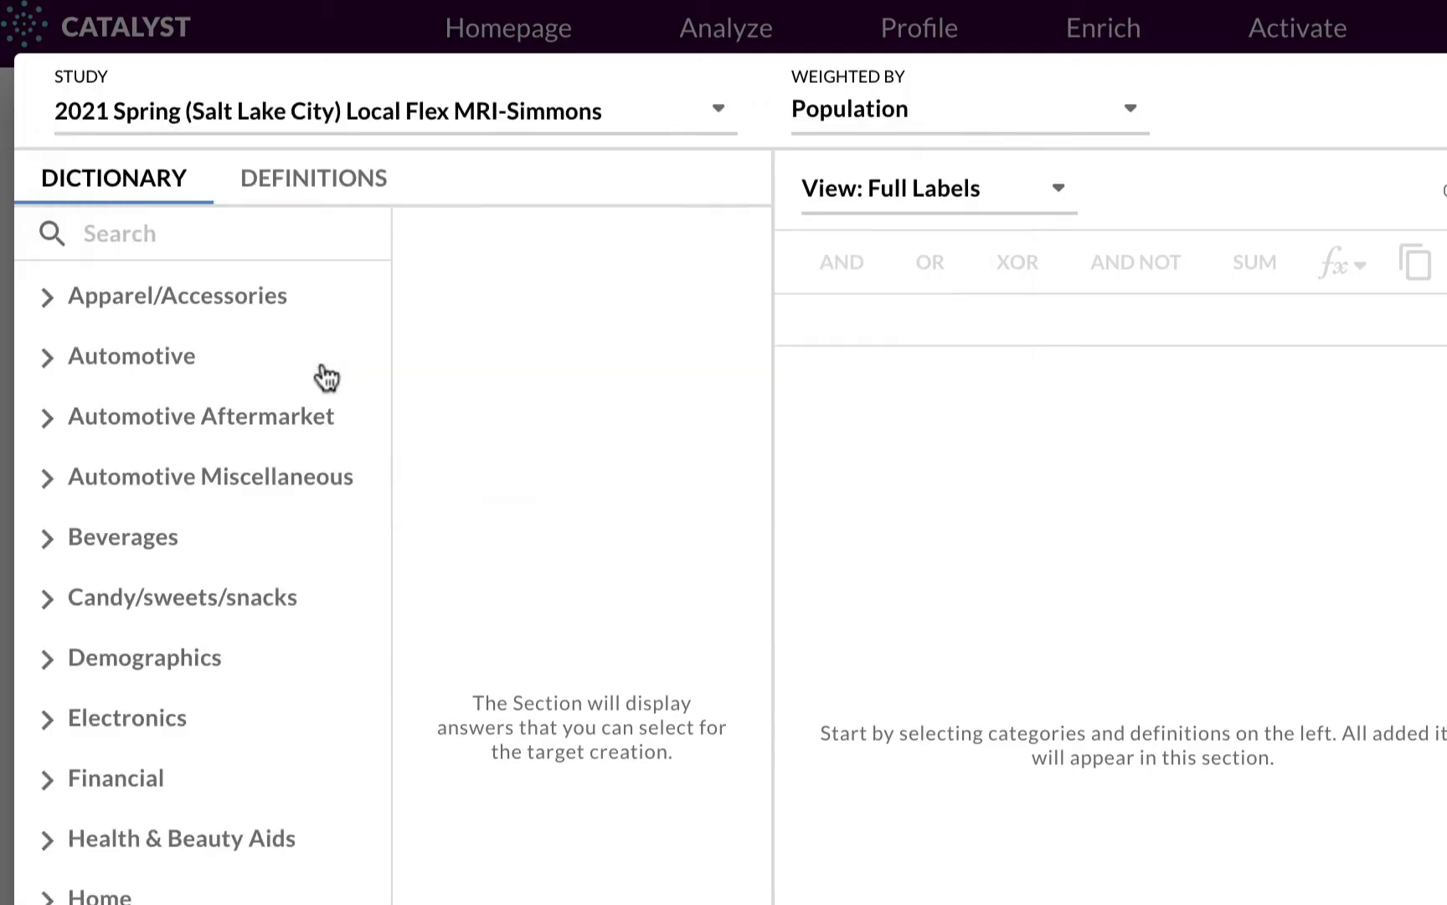
Set the study to 2021 Spring MRI-Simmons USA
click(447, 107)
click(223, 312)
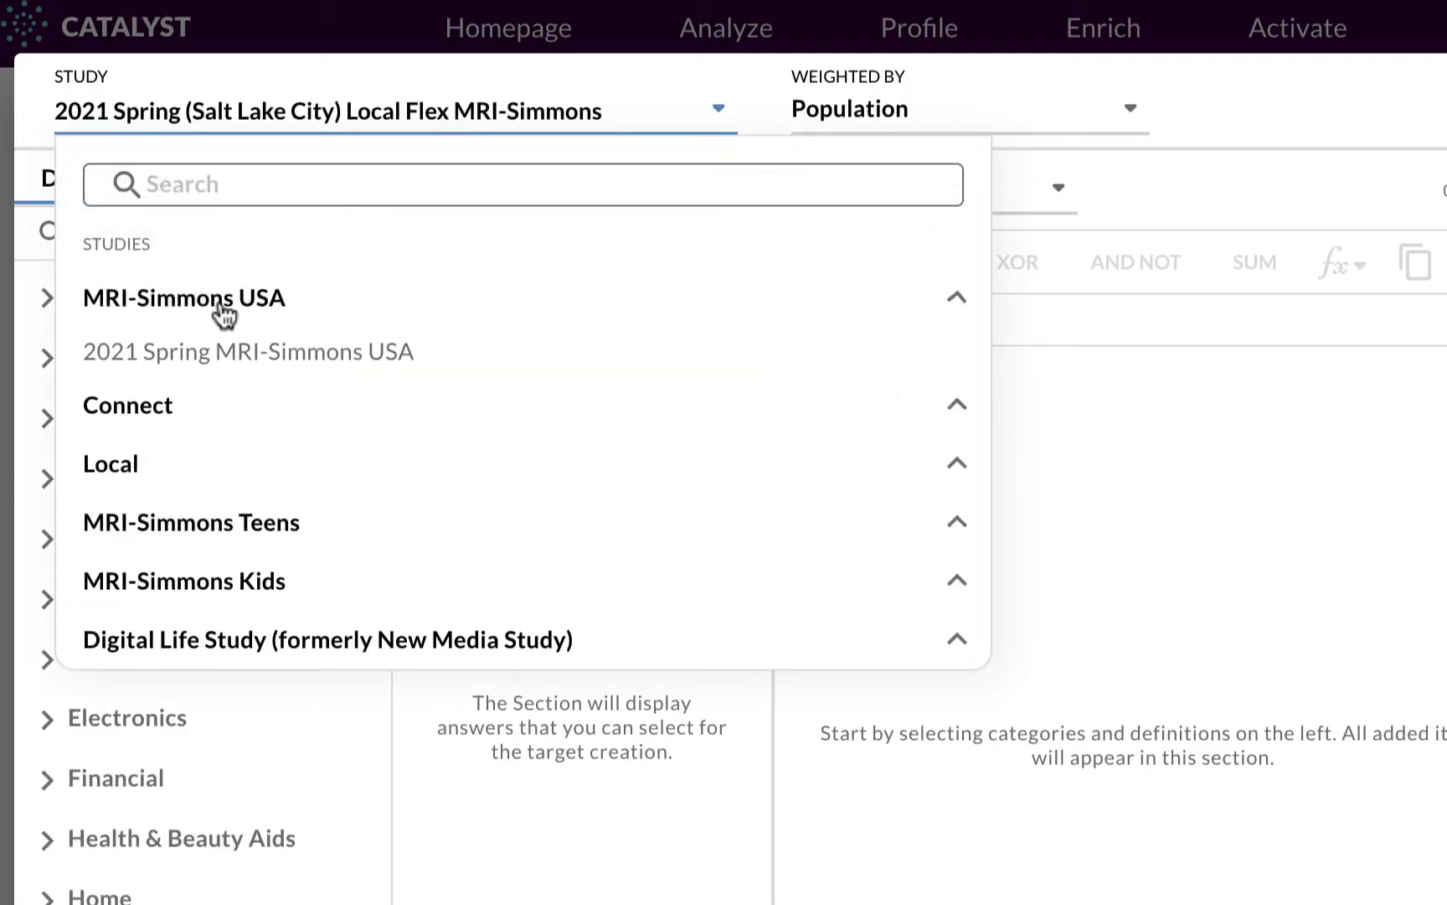
click(248, 363)
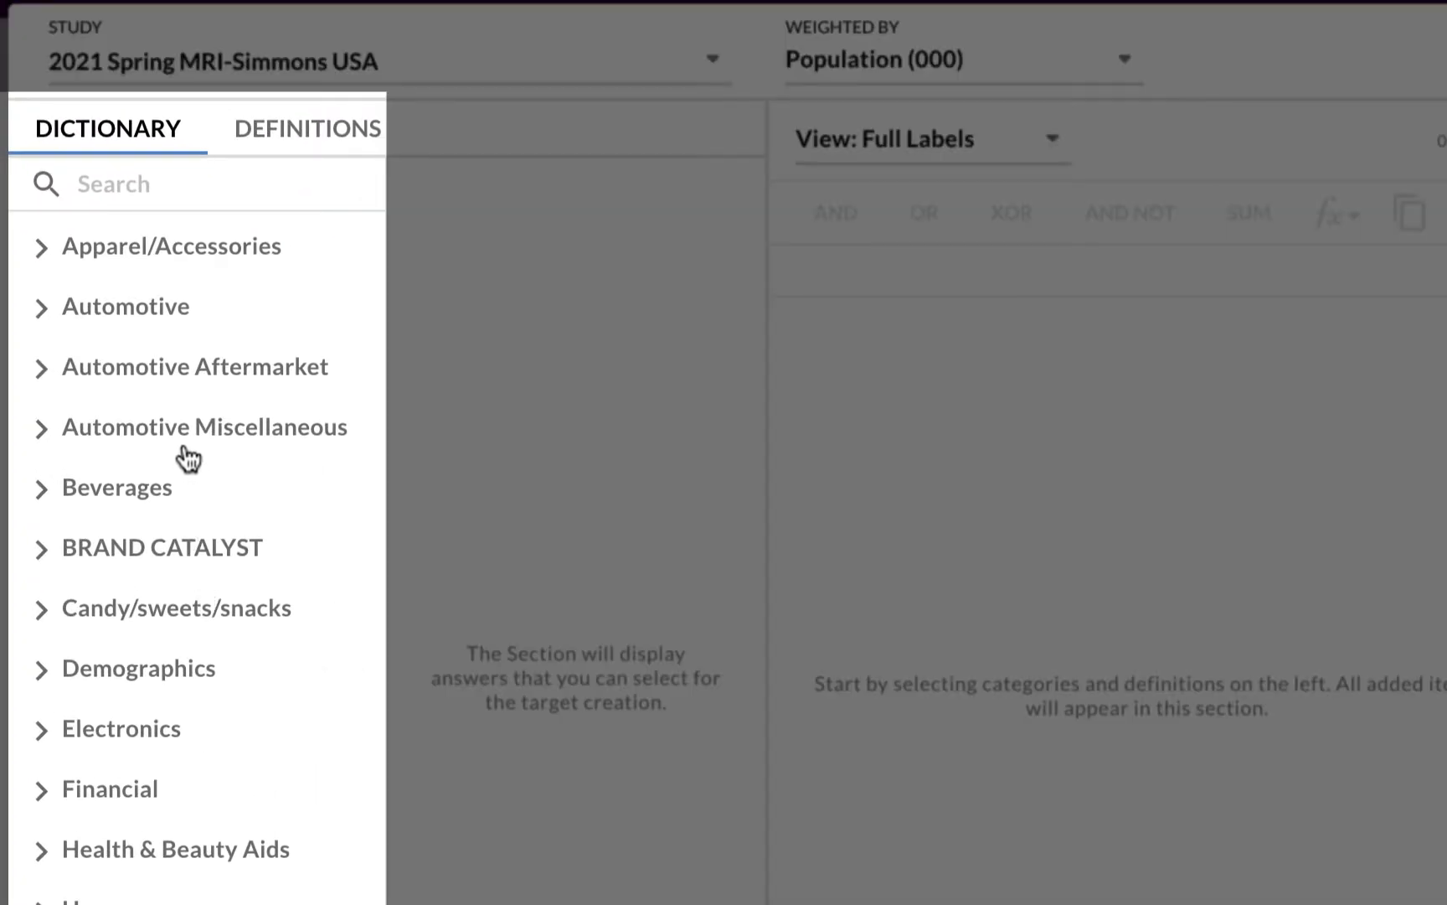
Examine the athletic shoe brands bought in the last 12 months under Apparel/Accessories, and look through the other dictionary categories
click(131, 255)
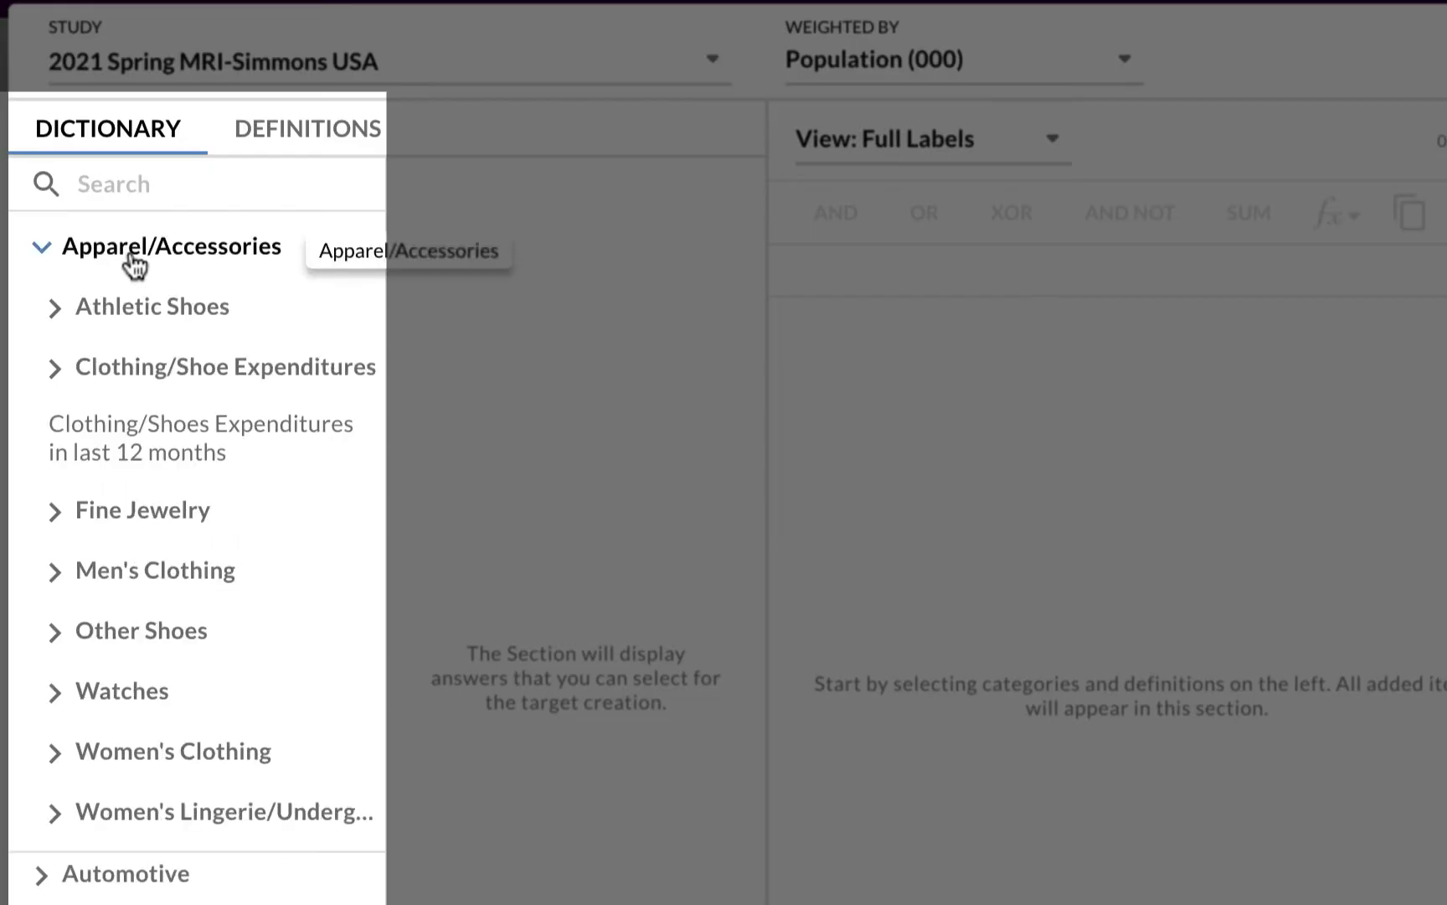
click(162, 312)
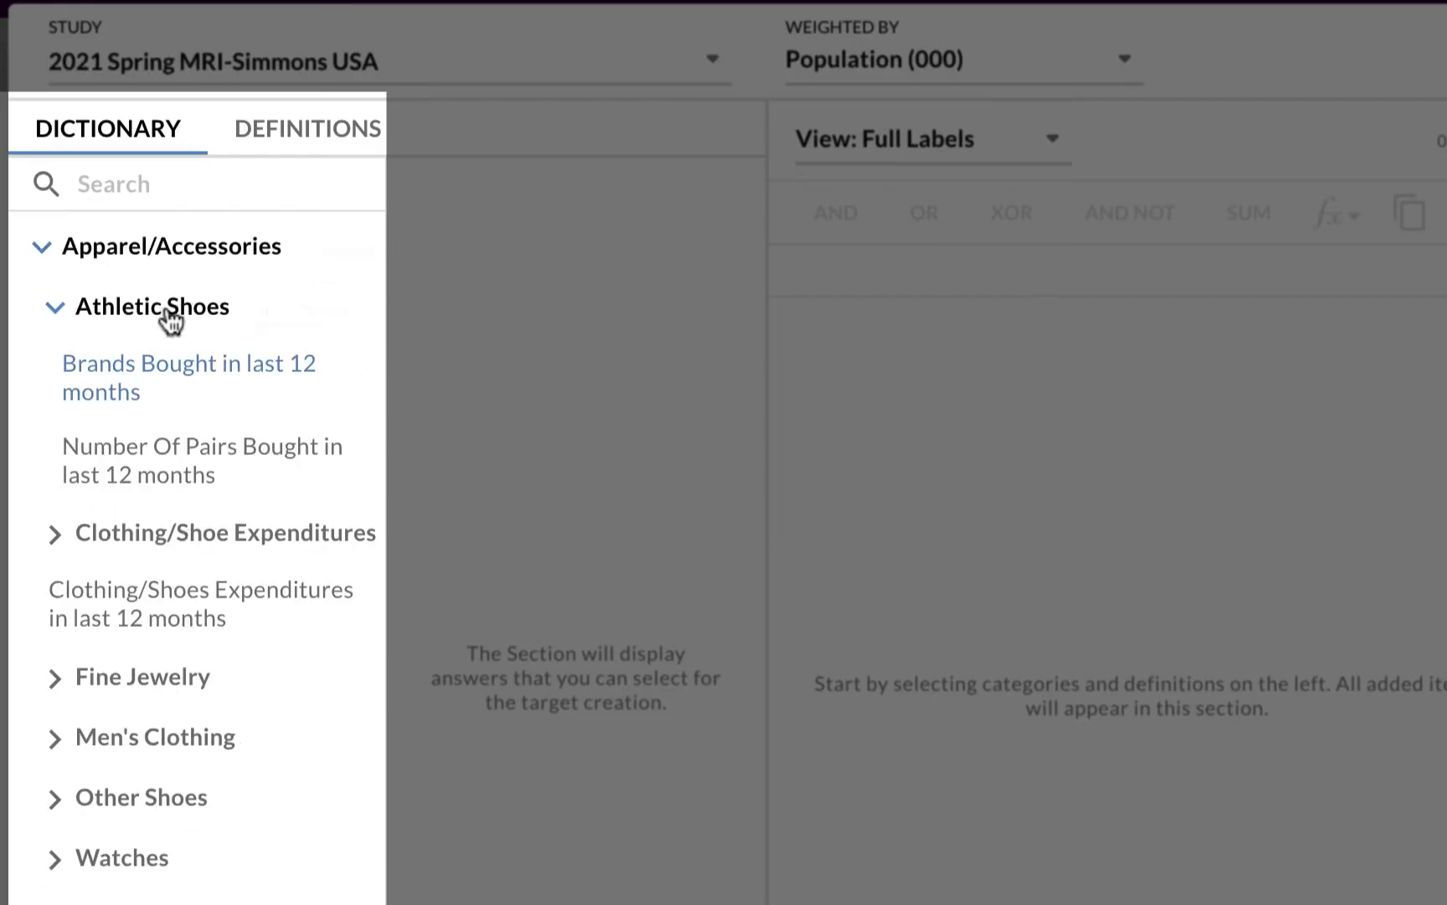
click(216, 381)
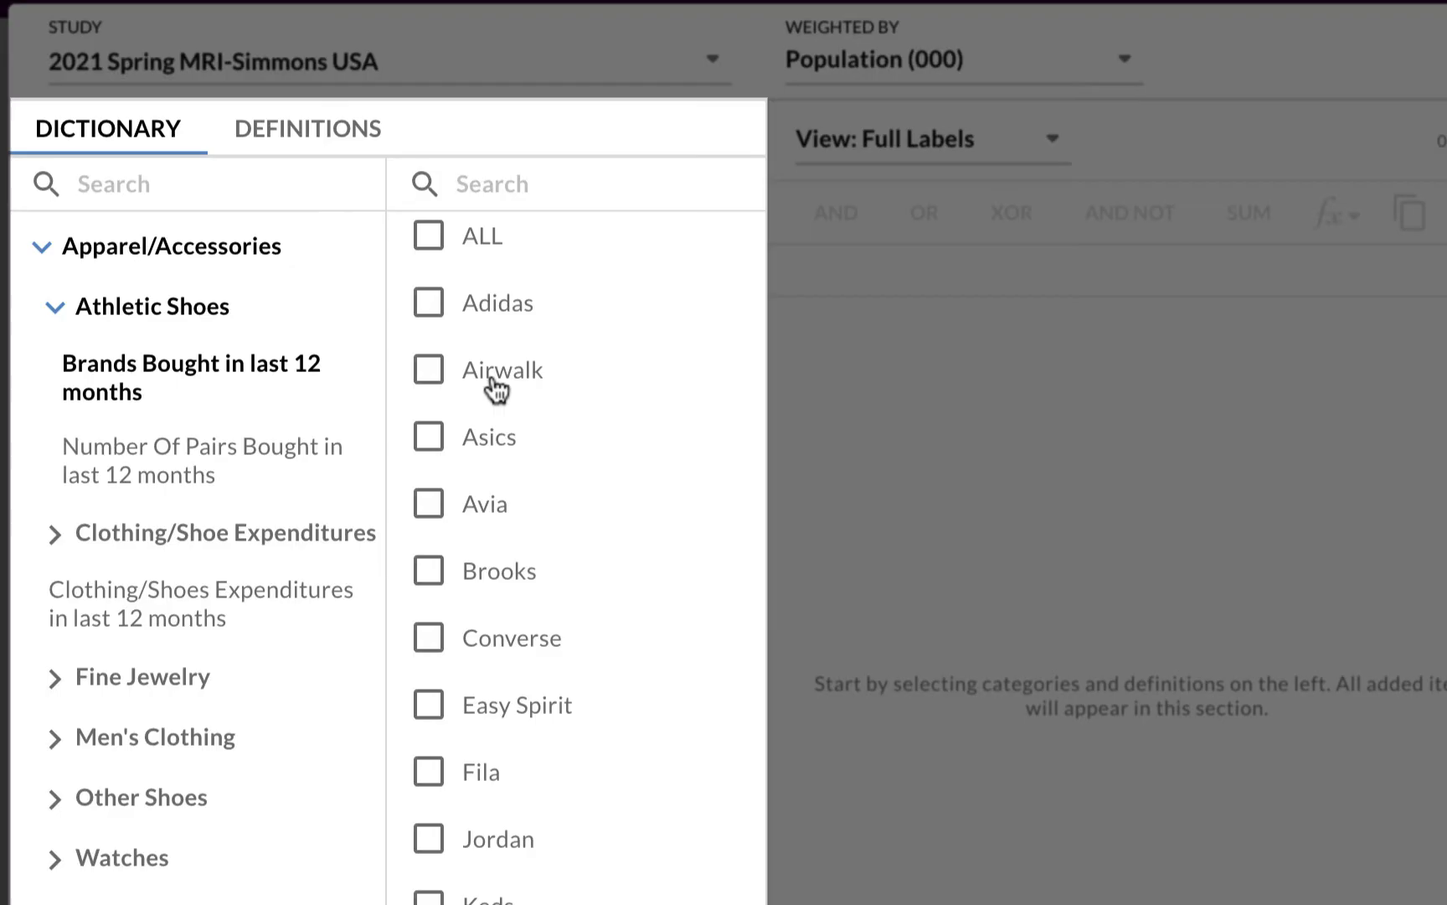
click(144, 250)
scroll(195, 716, down, 8)
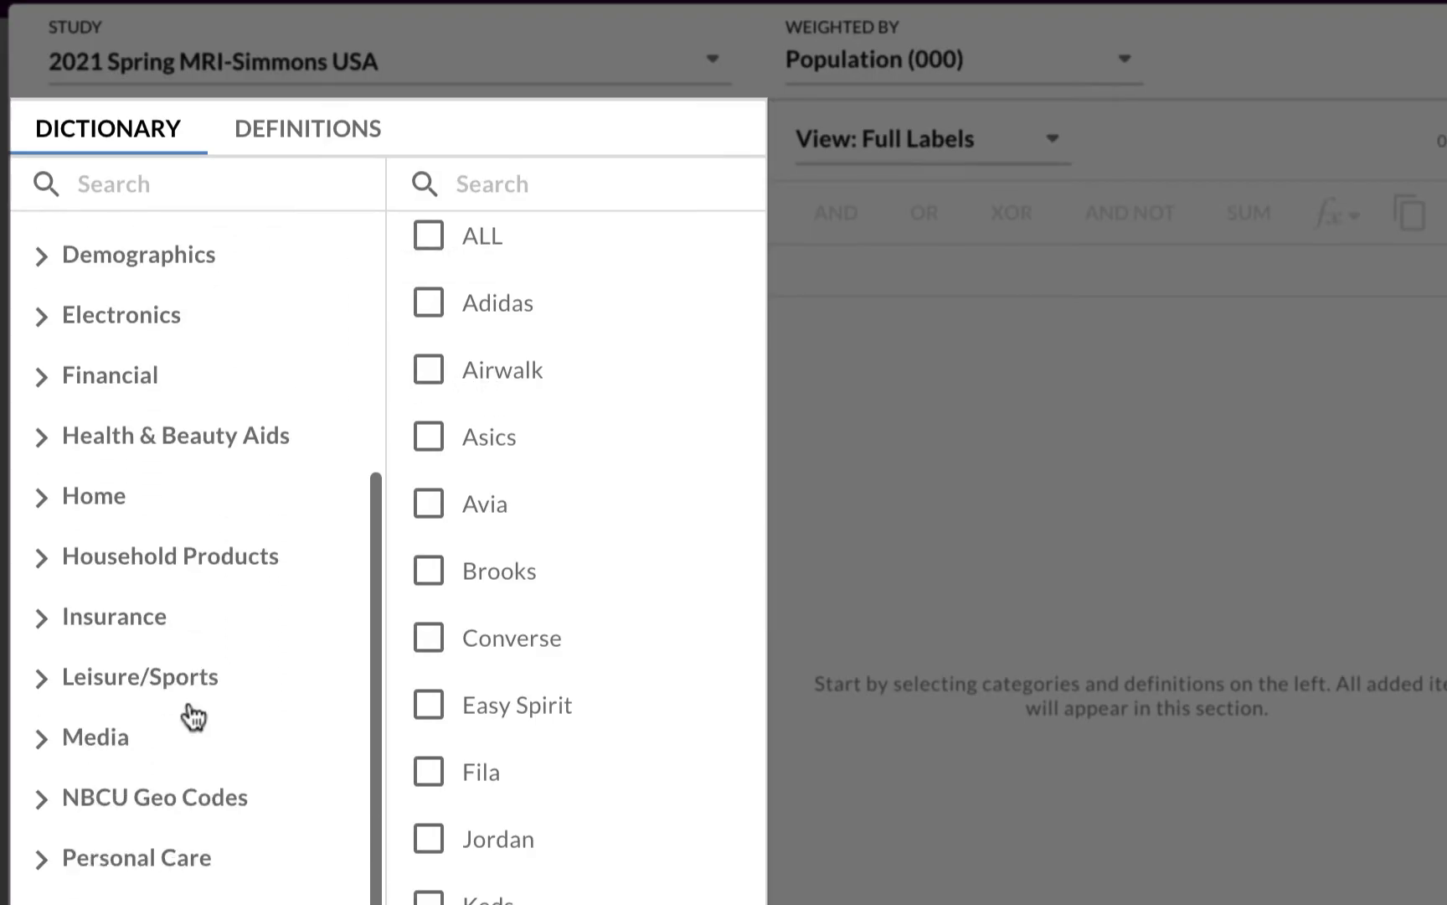
scroll(198, 732, up, 8)
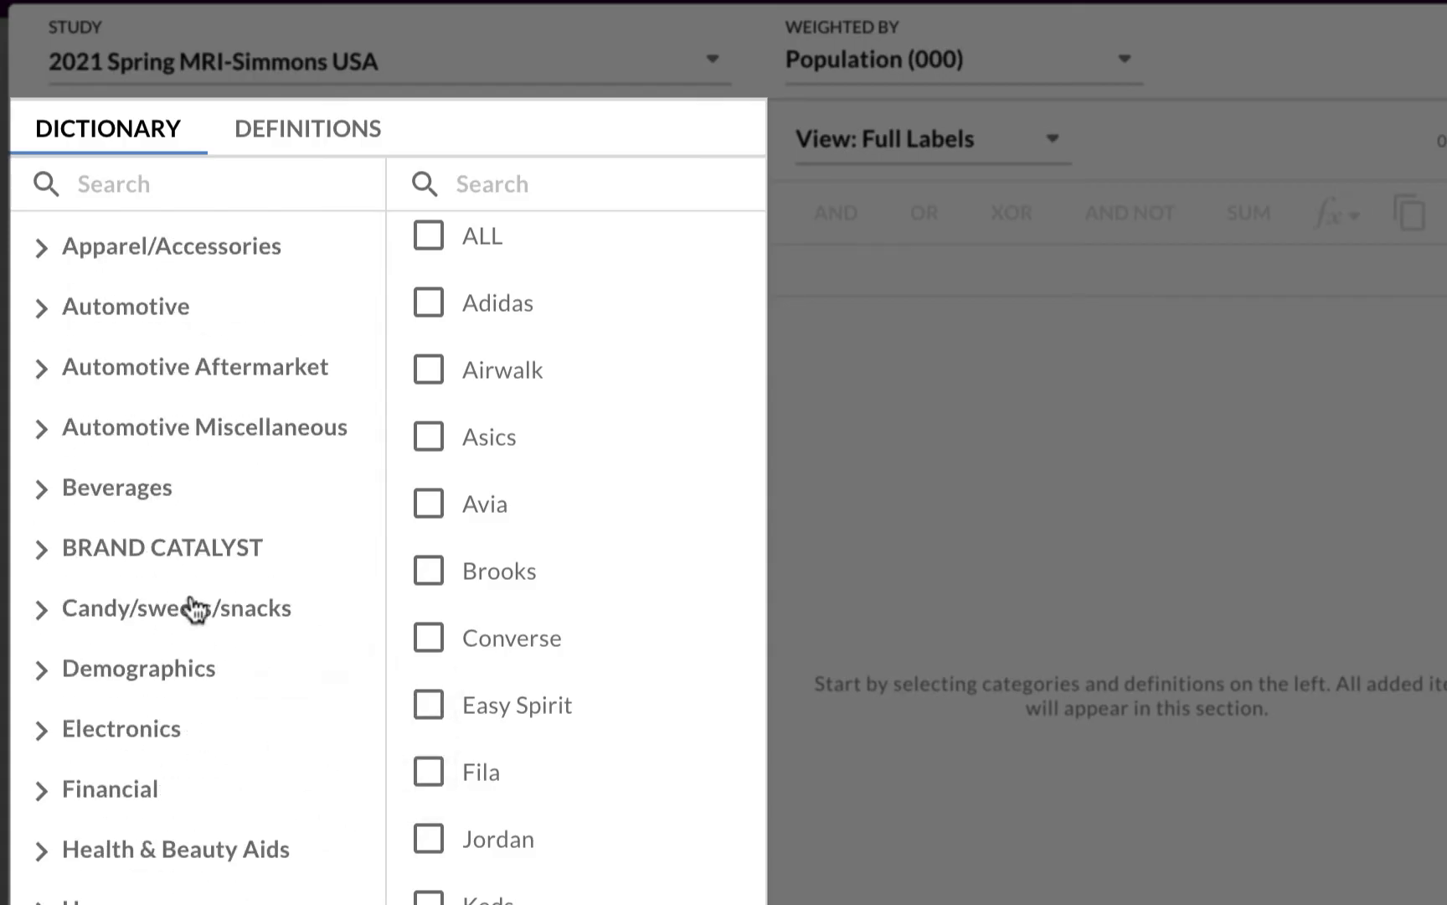
Search the dictionary for "diet coke", view the brand answers under Diet Cola Drinks, and clear the search
click(155, 186)
text(diet coke)
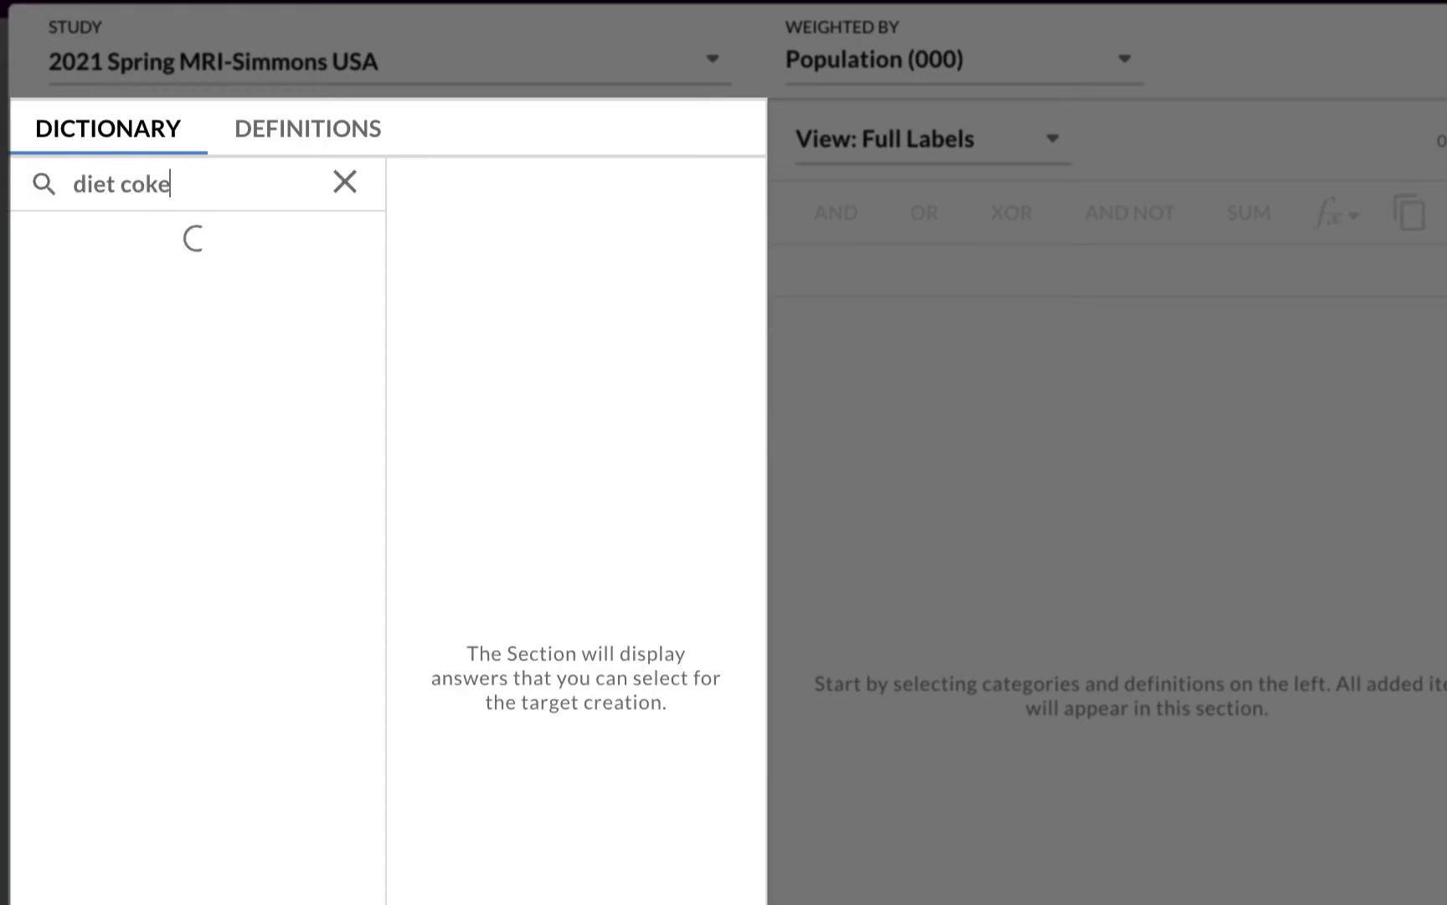
click(54, 255)
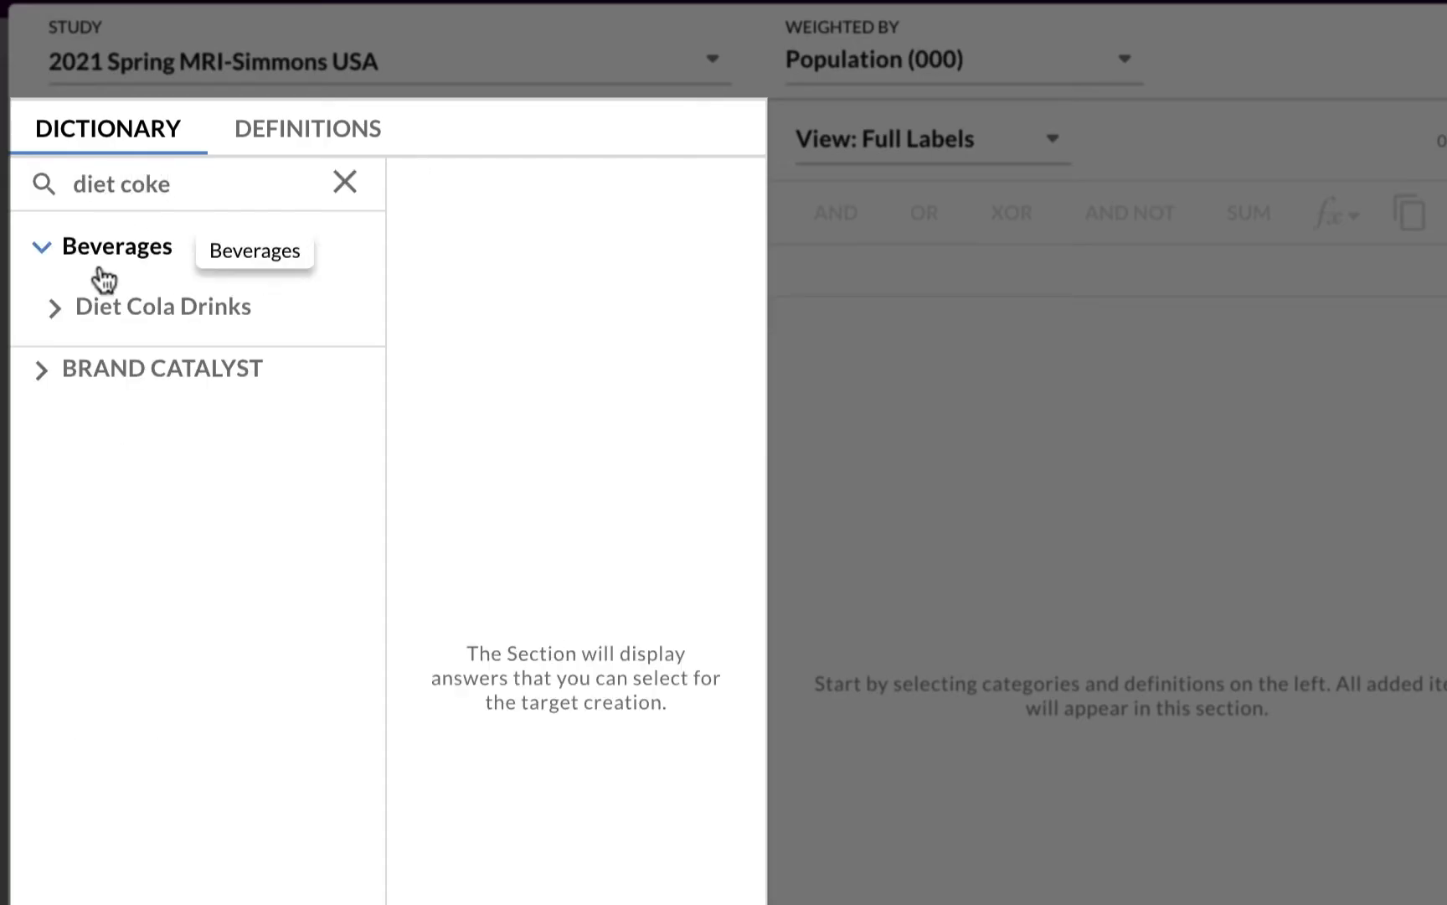
click(140, 309)
click(113, 376)
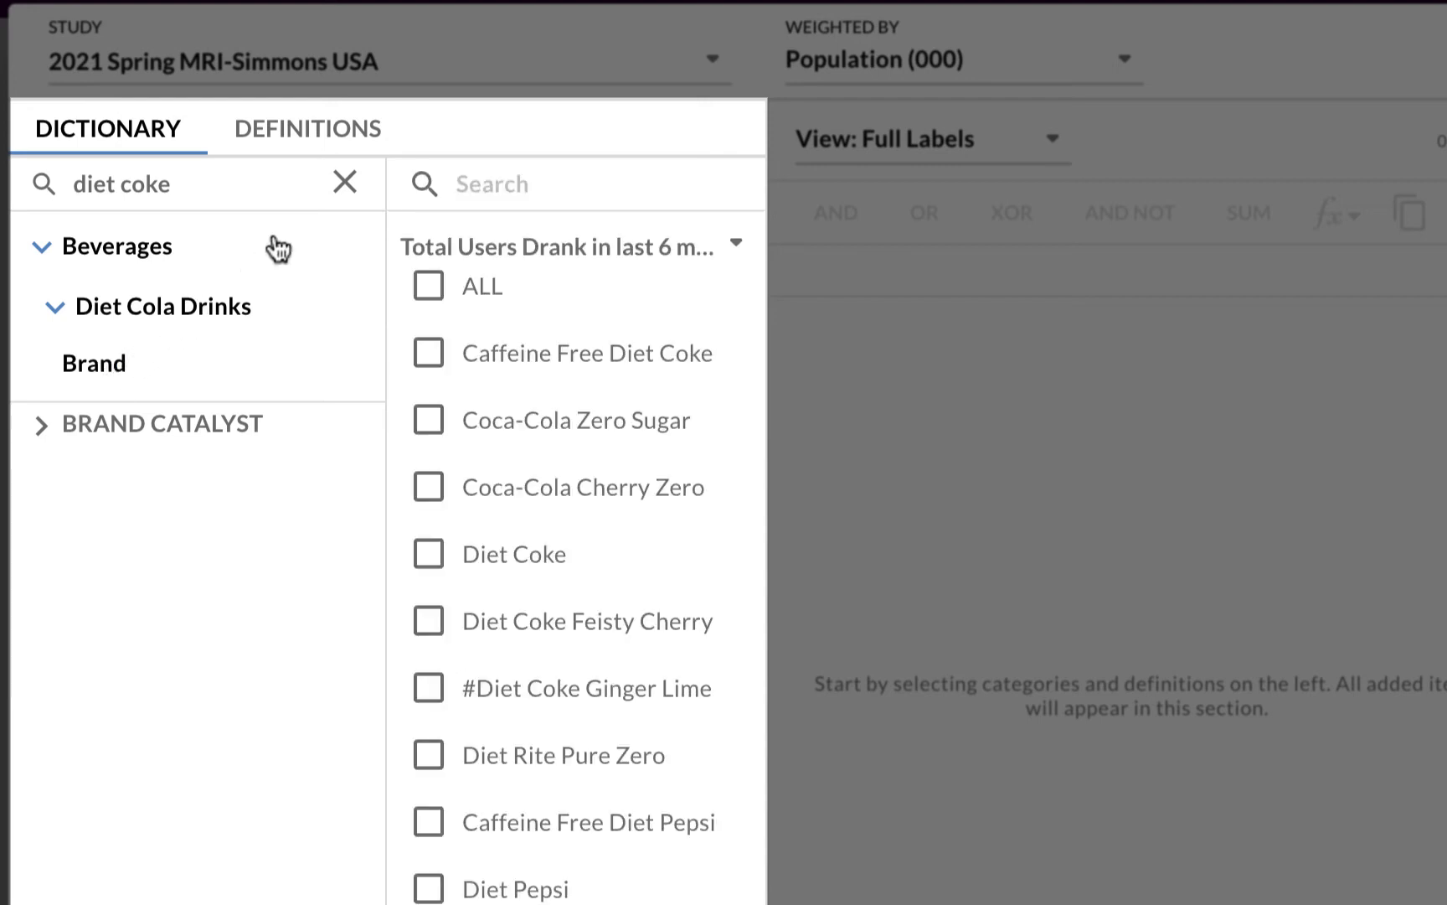
click(342, 185)
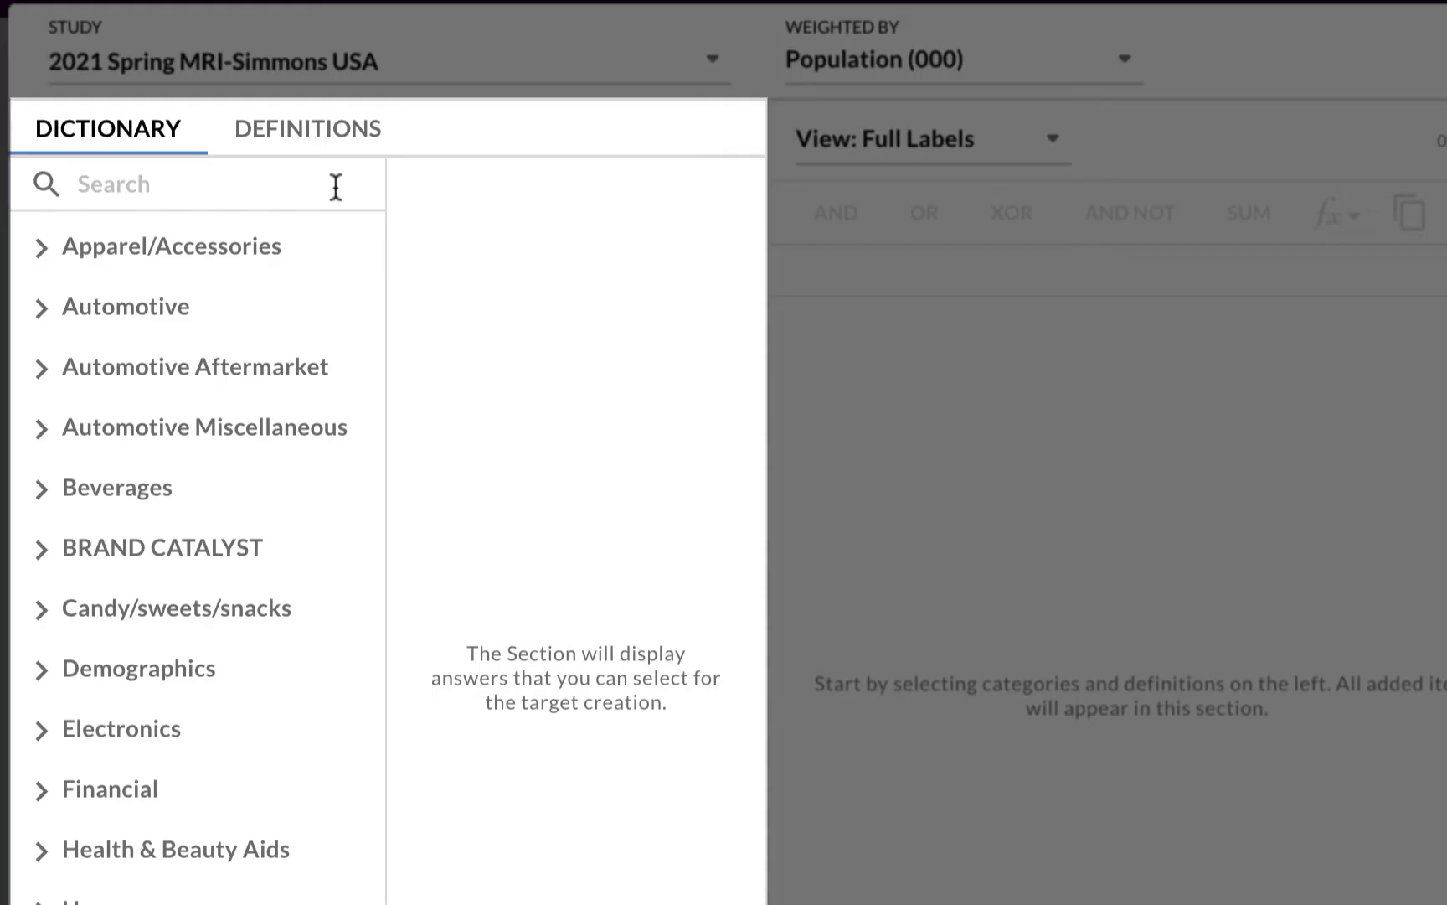
Add Women from the respondent demographics' Bases category to the report's bases
scroll(144, 620, down, 5)
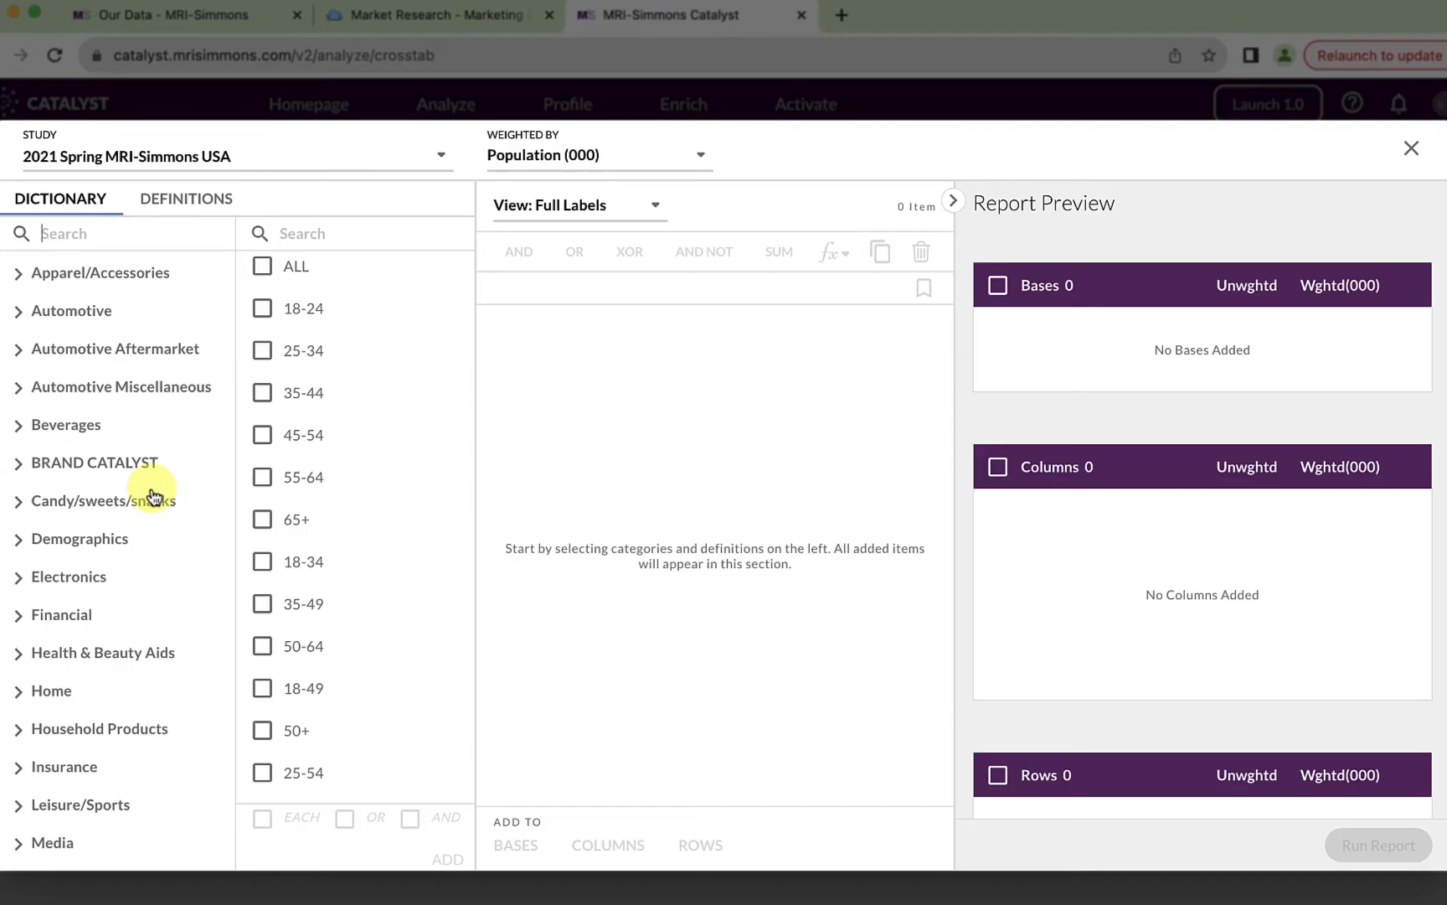
click(50, 544)
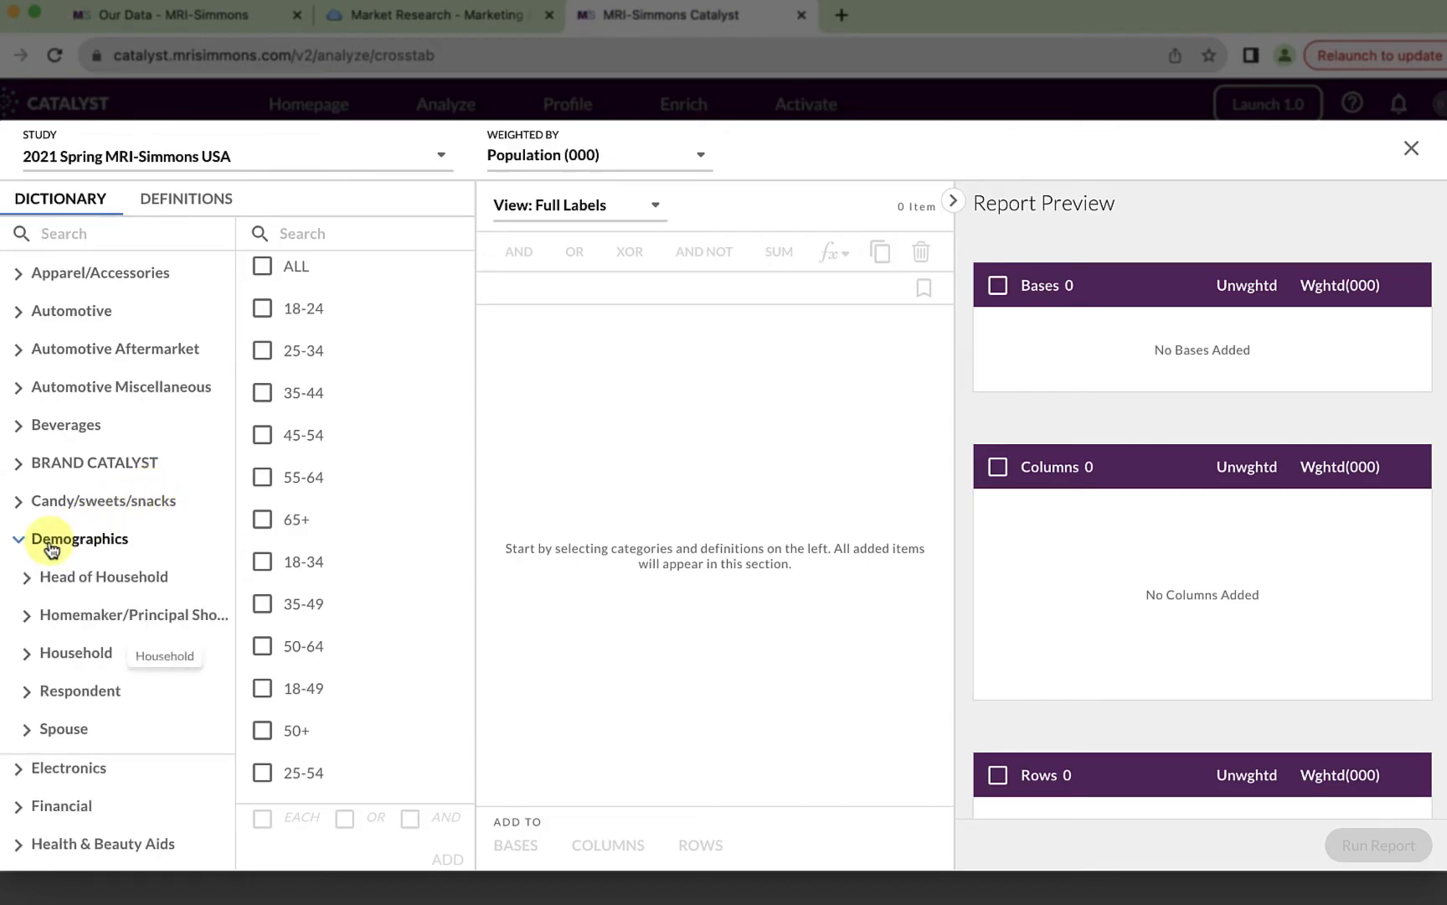
click(73, 695)
scroll(73, 691, down, 2)
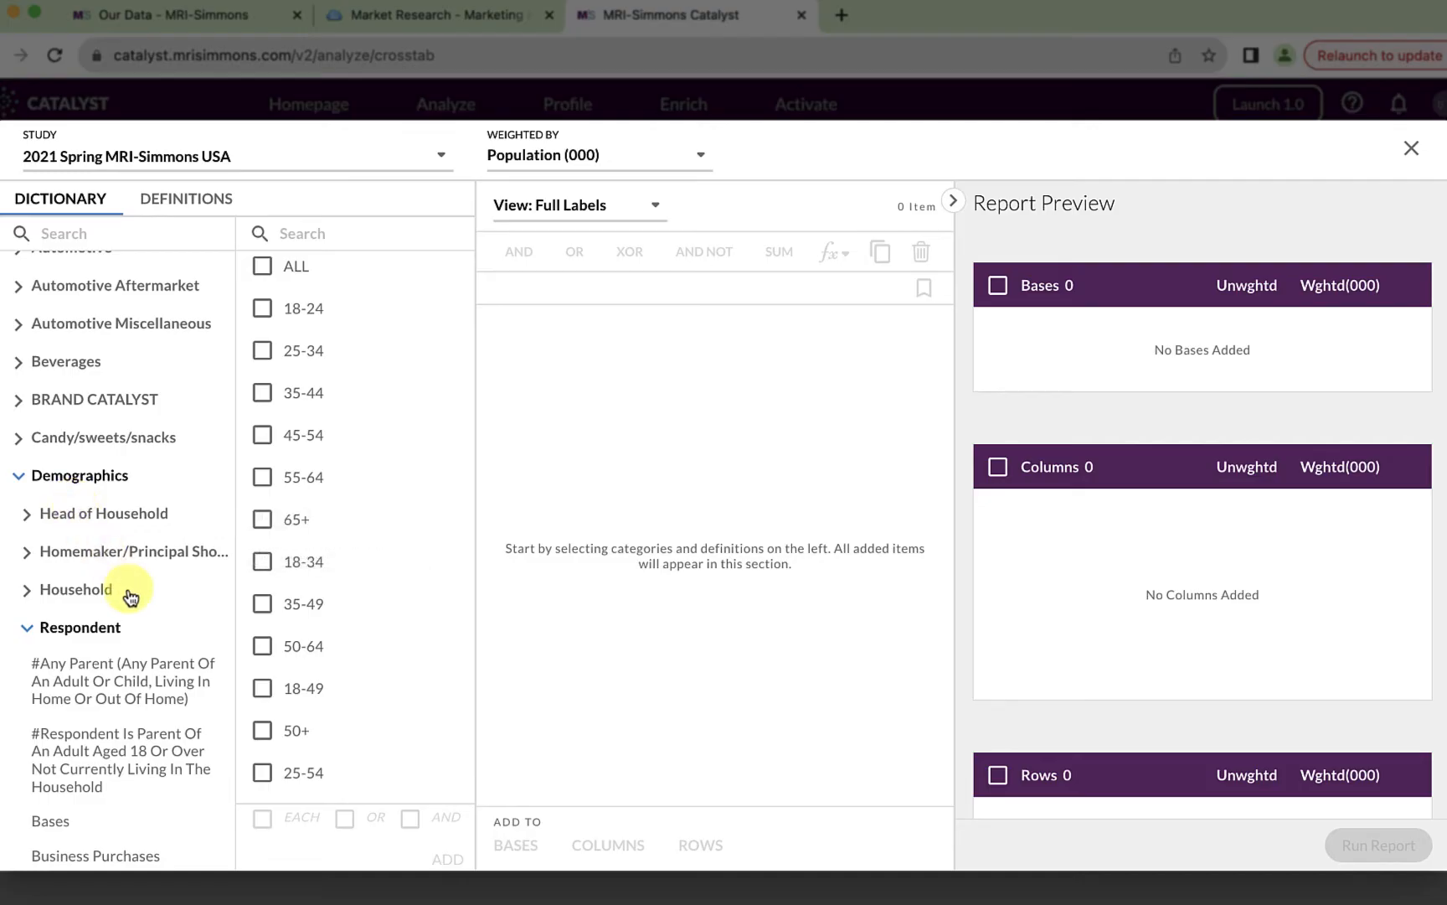
scroll(129, 592, up, 1)
scroll(129, 592, down, 7)
scroll(130, 594, down, 1)
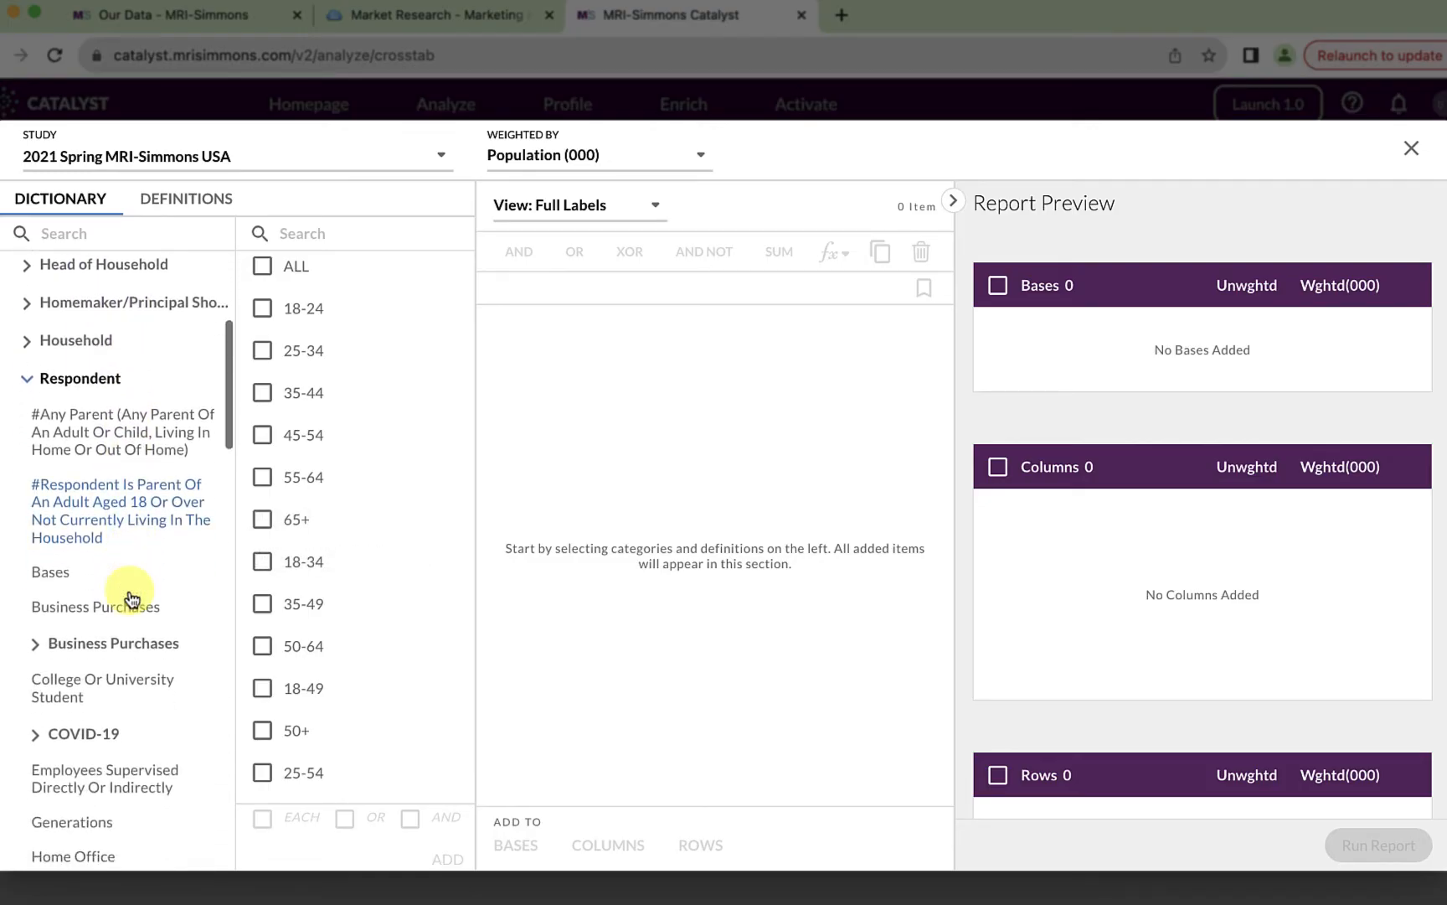
click(53, 573)
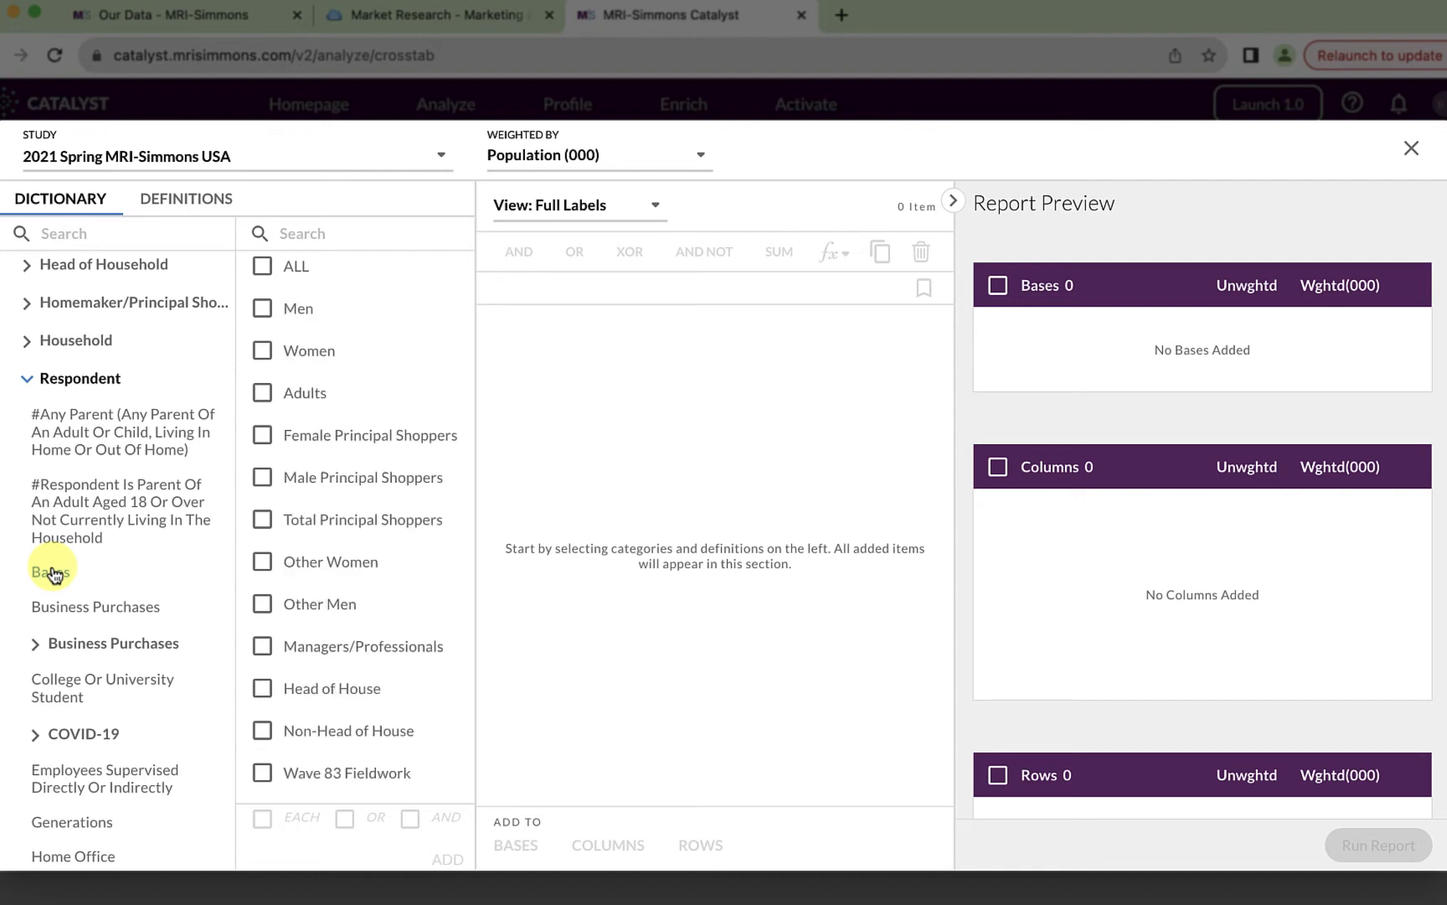
click(263, 356)
click(447, 860)
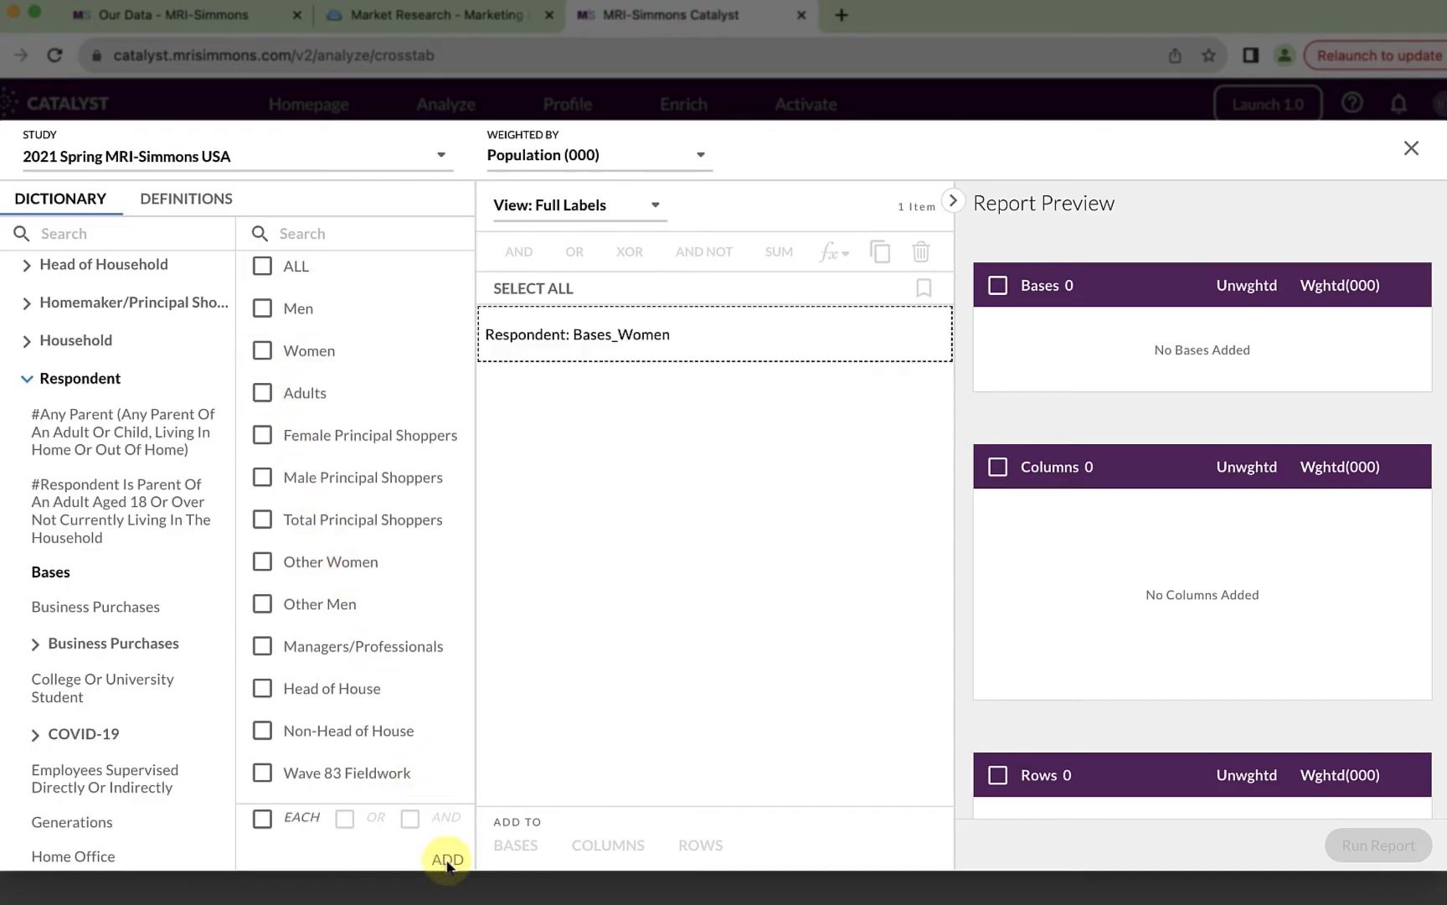
drag(645, 333, 1134, 346)
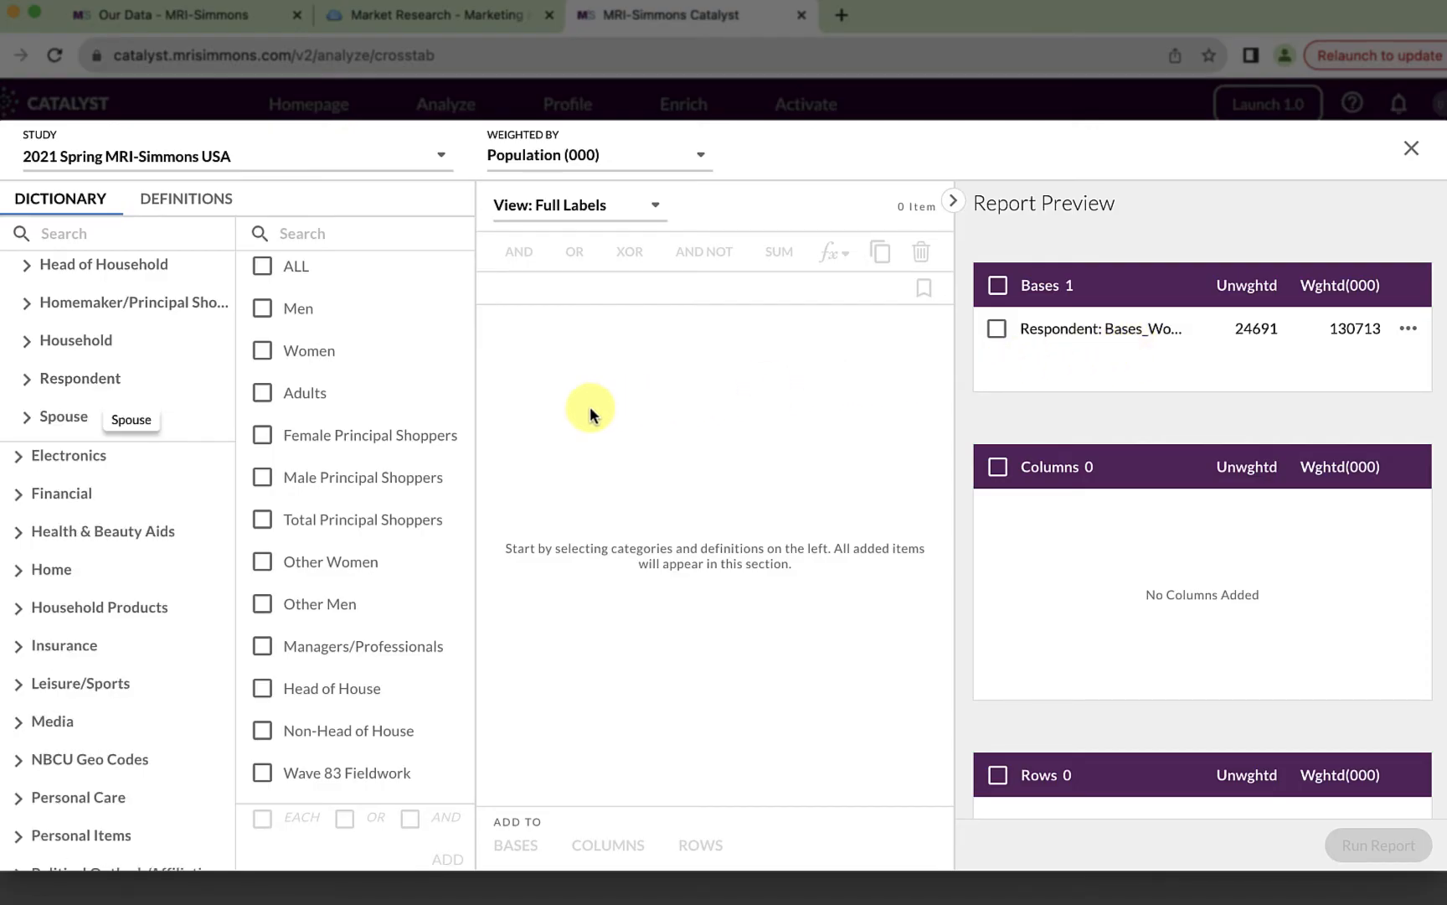
Bring the respondent Age Summary ranges 18-24, 25-34, 35-44, 45-54, 55-64 and 65+ into the working list as separate definitions
click(28, 384)
scroll(70, 477, up, 1)
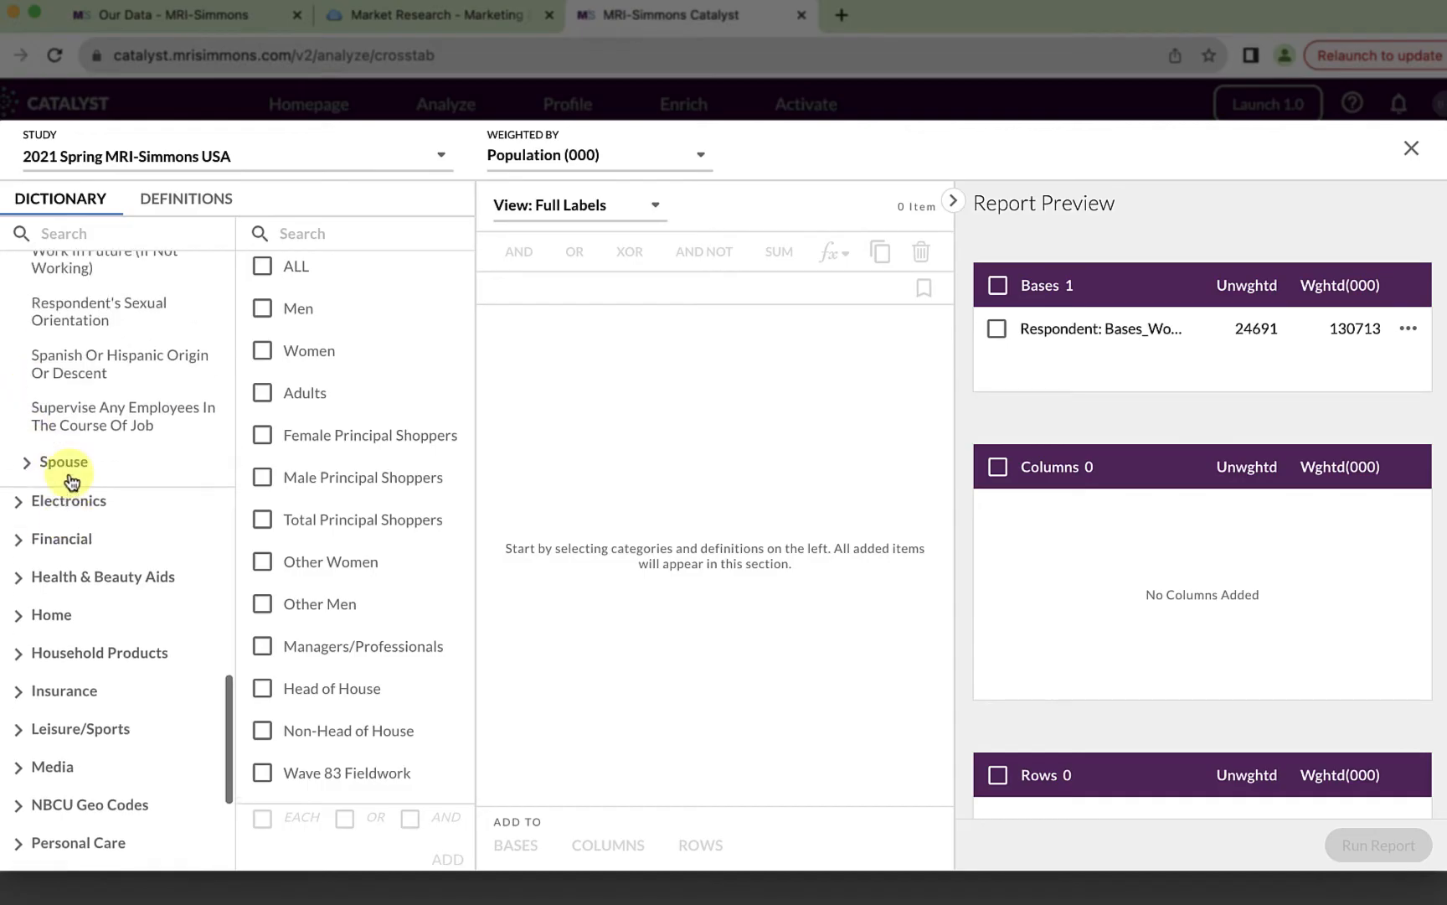
scroll(71, 480, up, 10)
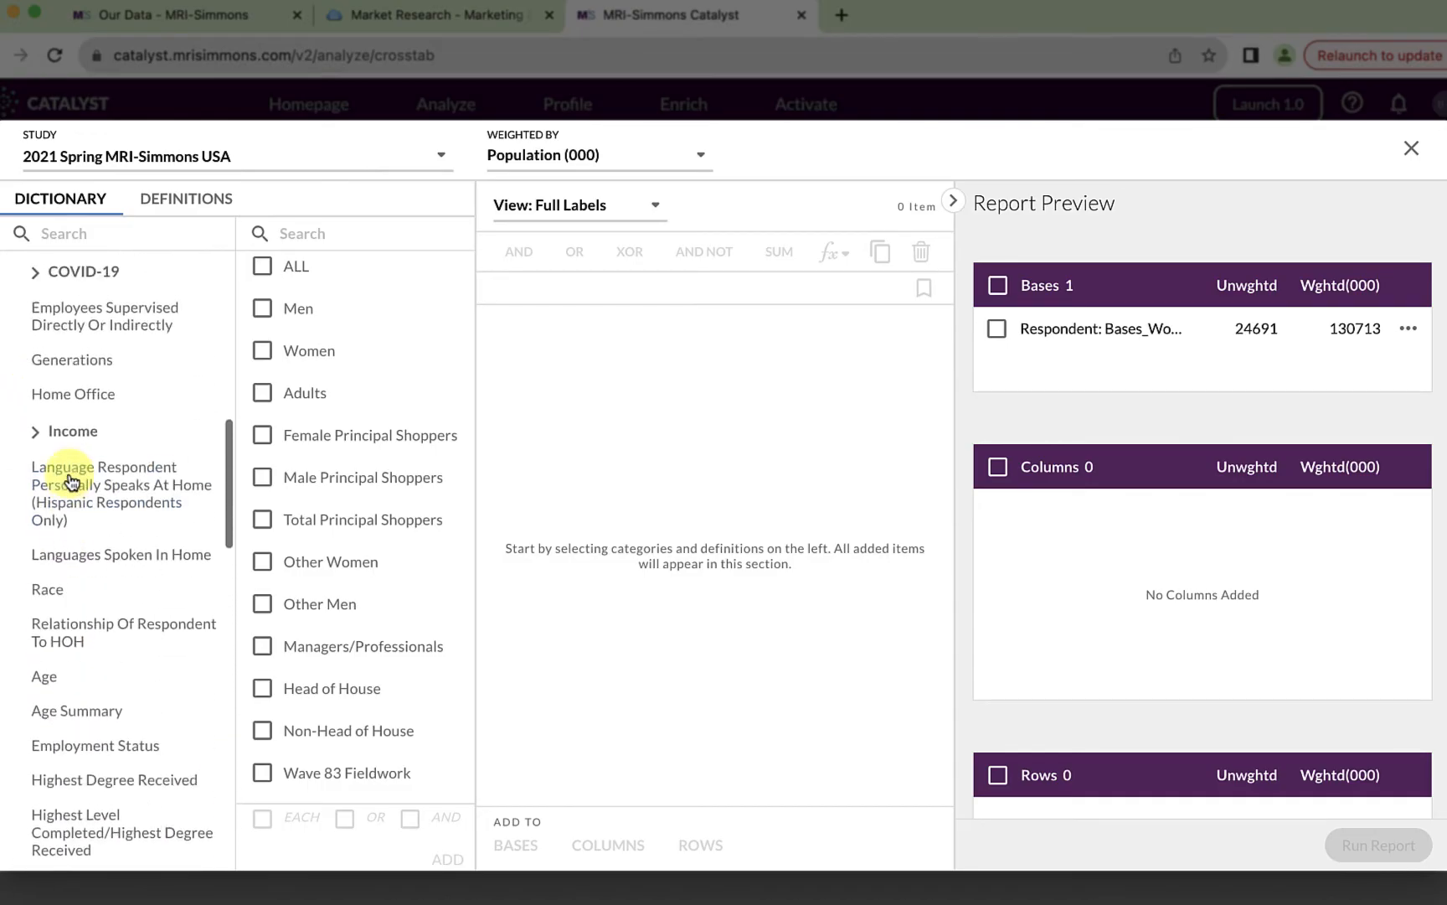
scroll(71, 480, down, 3)
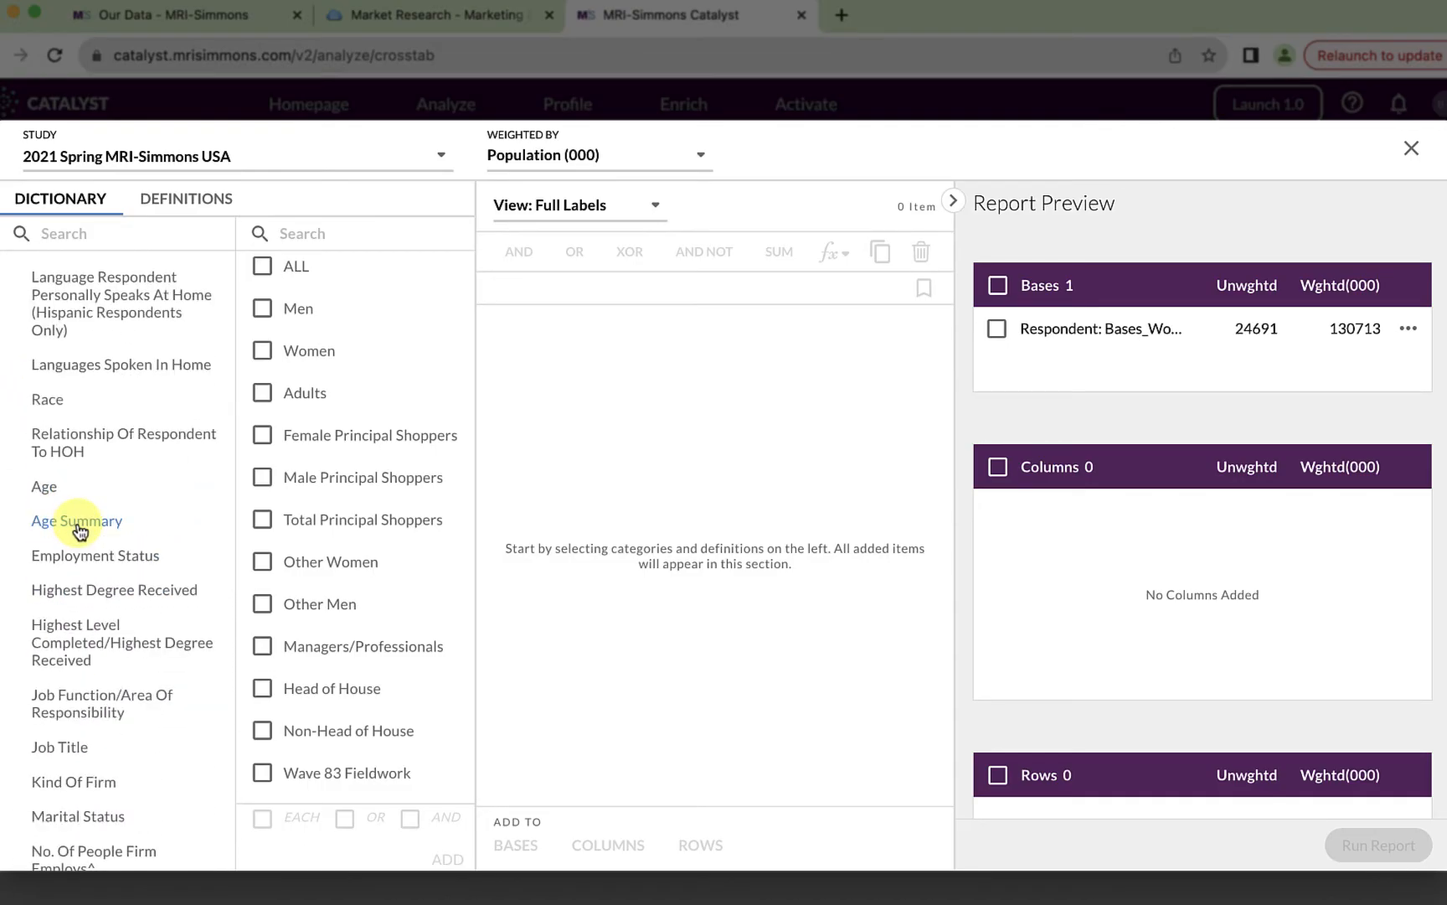
click(79, 521)
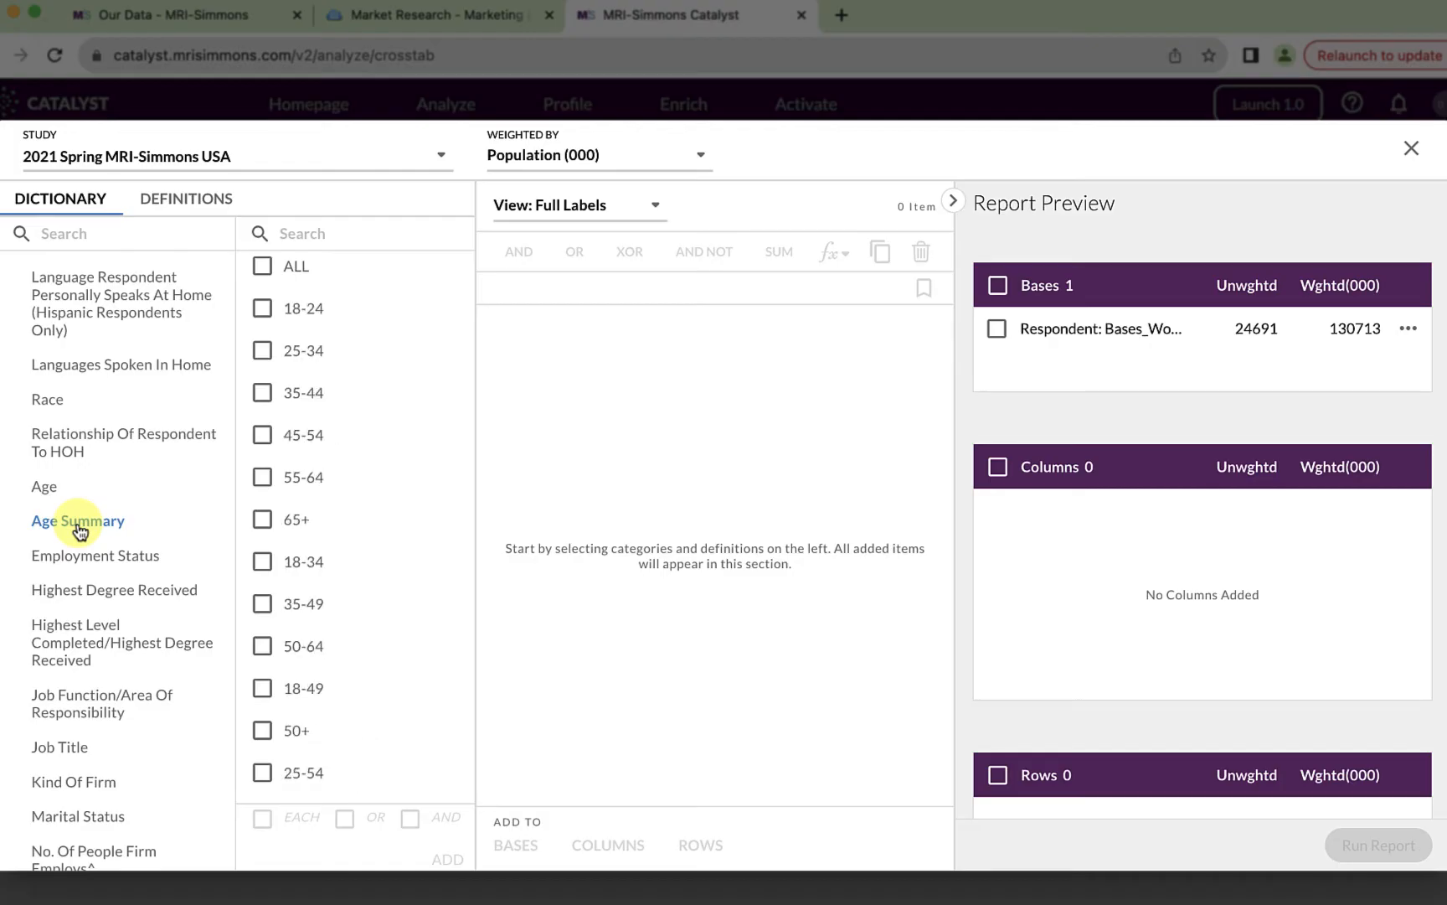
click(263, 308)
click(262, 351)
click(262, 395)
click(263, 438)
click(262, 481)
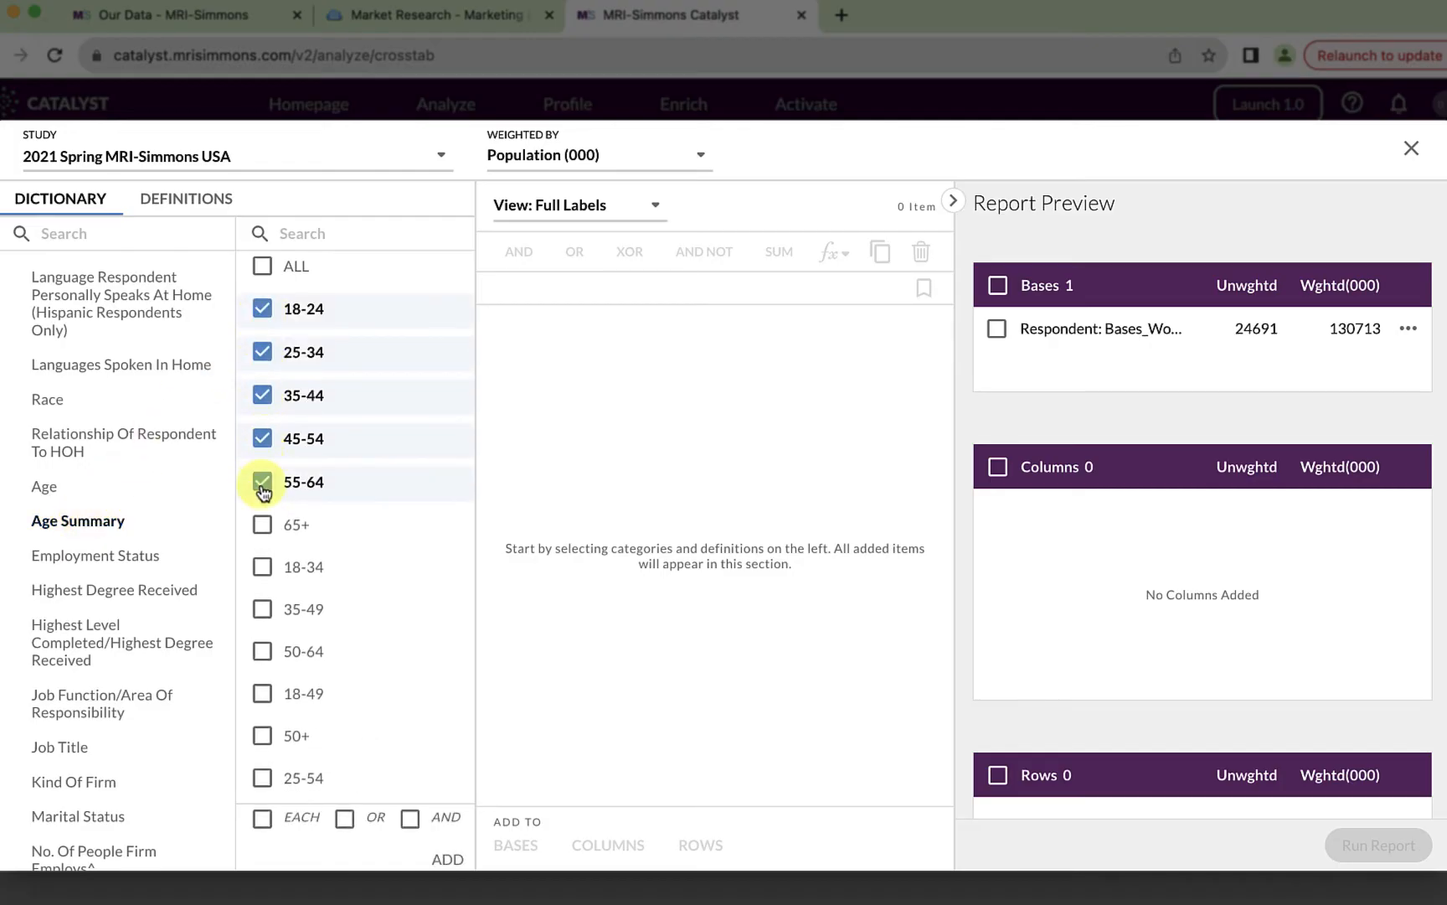
click(262, 523)
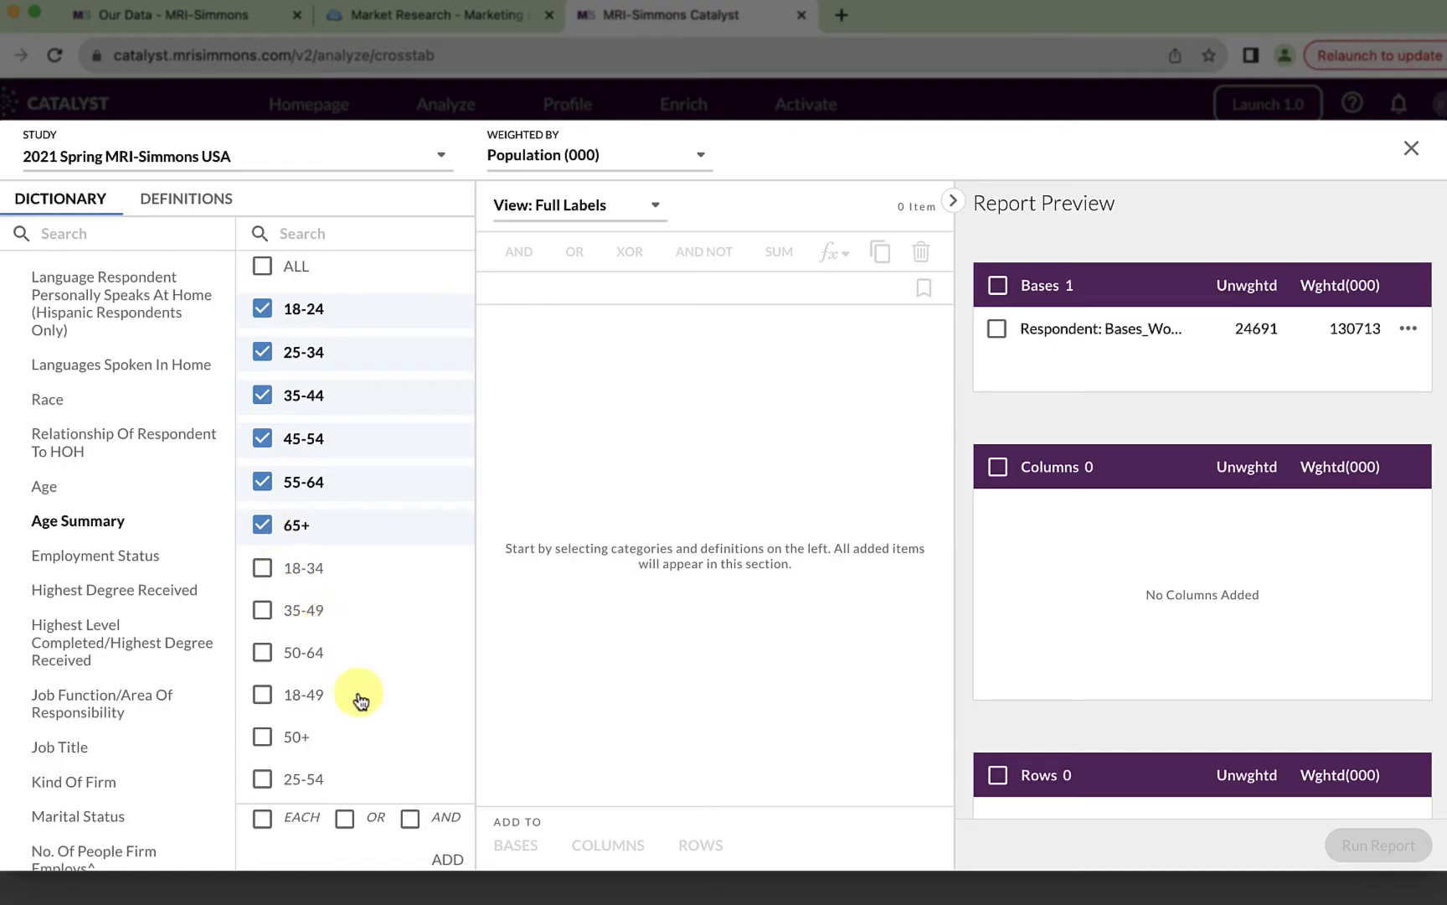
click(447, 859)
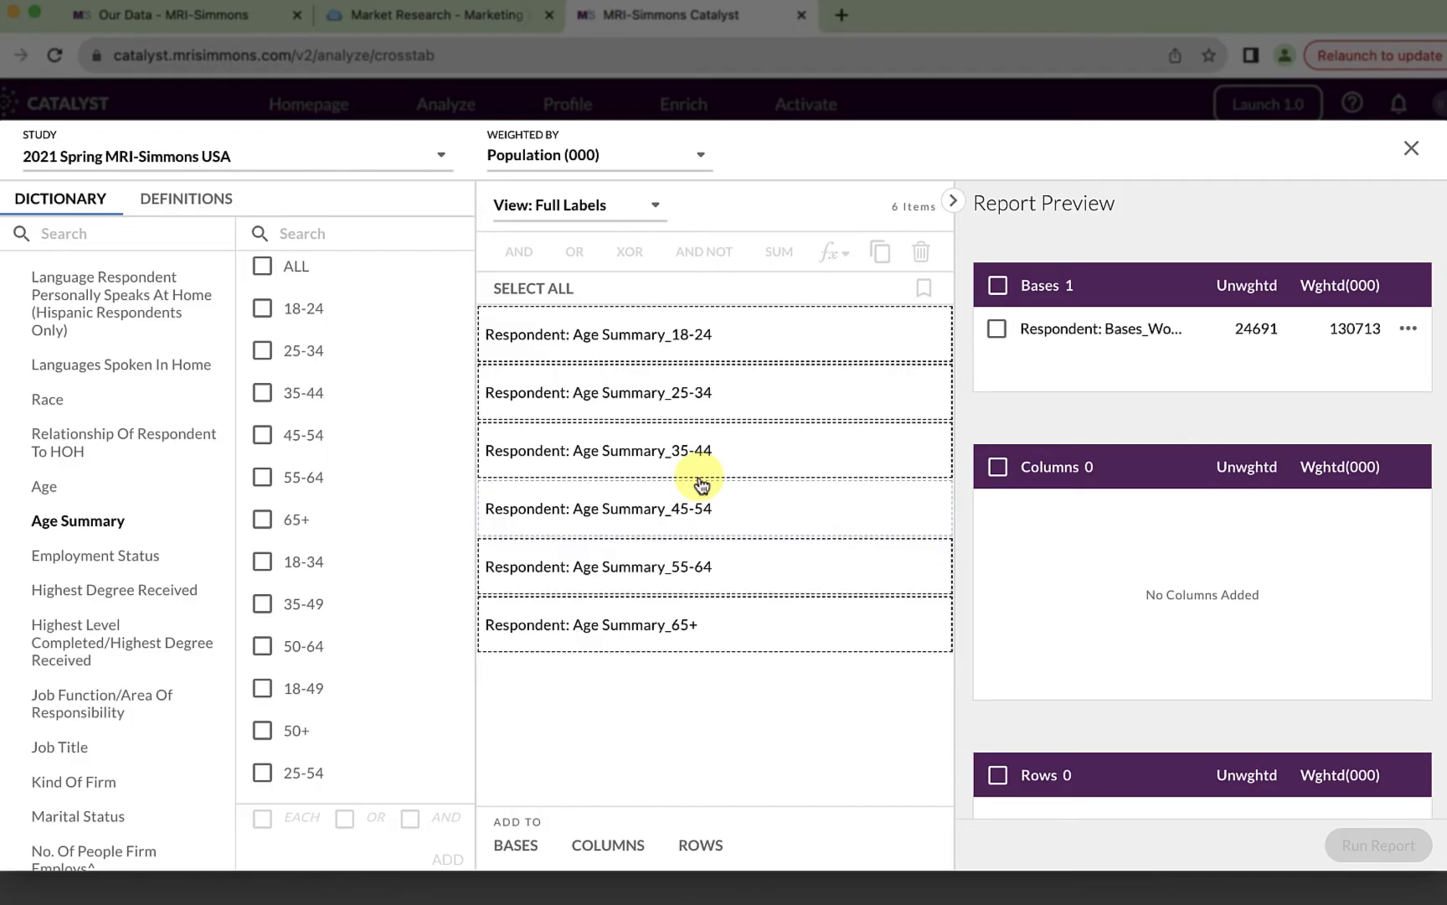
Combine the 45-54 and 55-64 age definitions into one definition with the OR operator
click(735, 513)
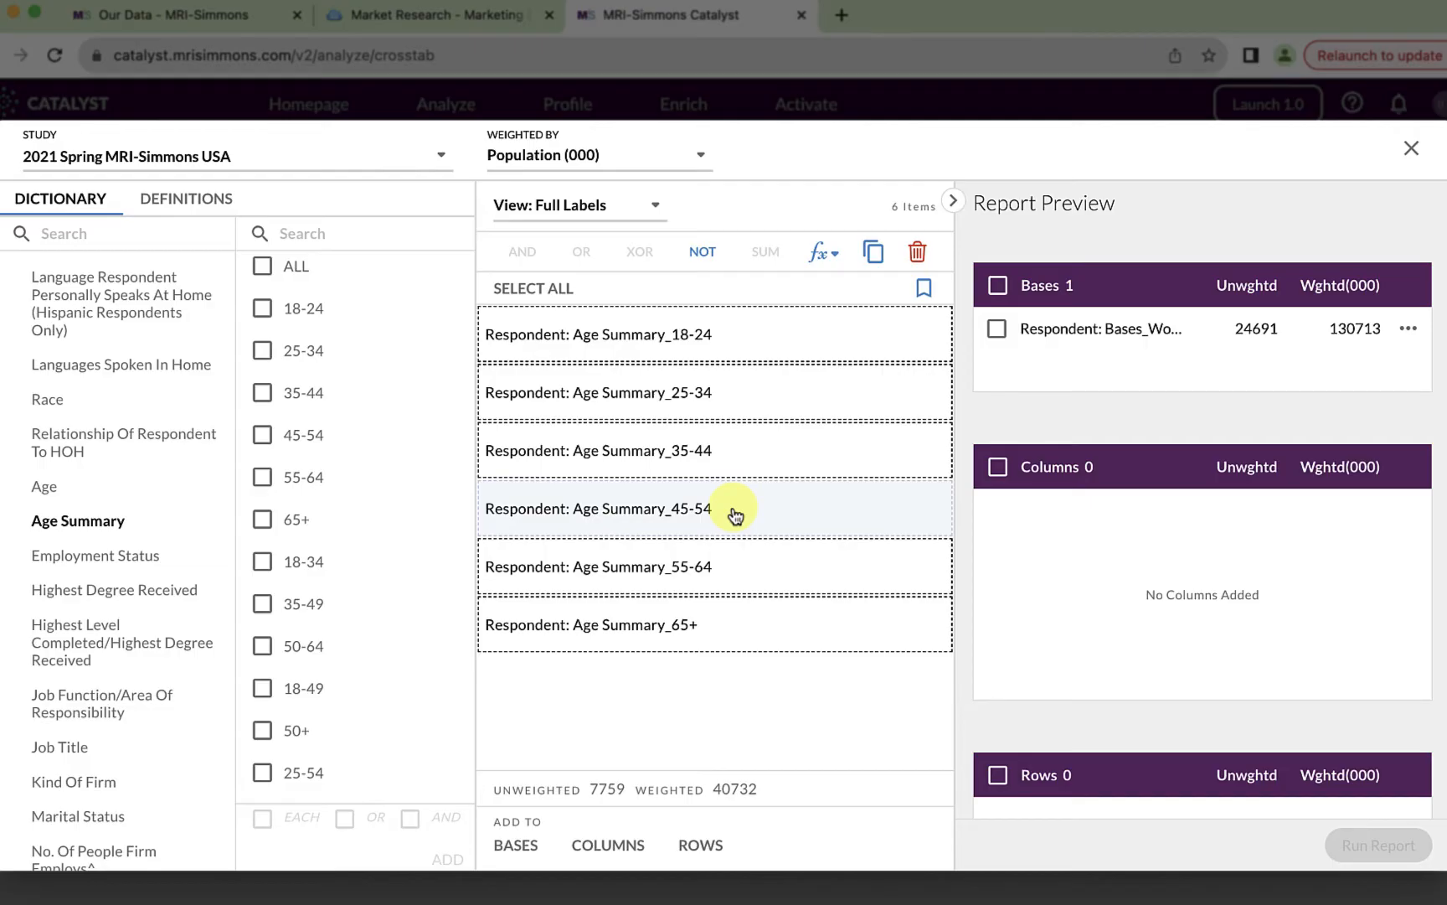
key(super)
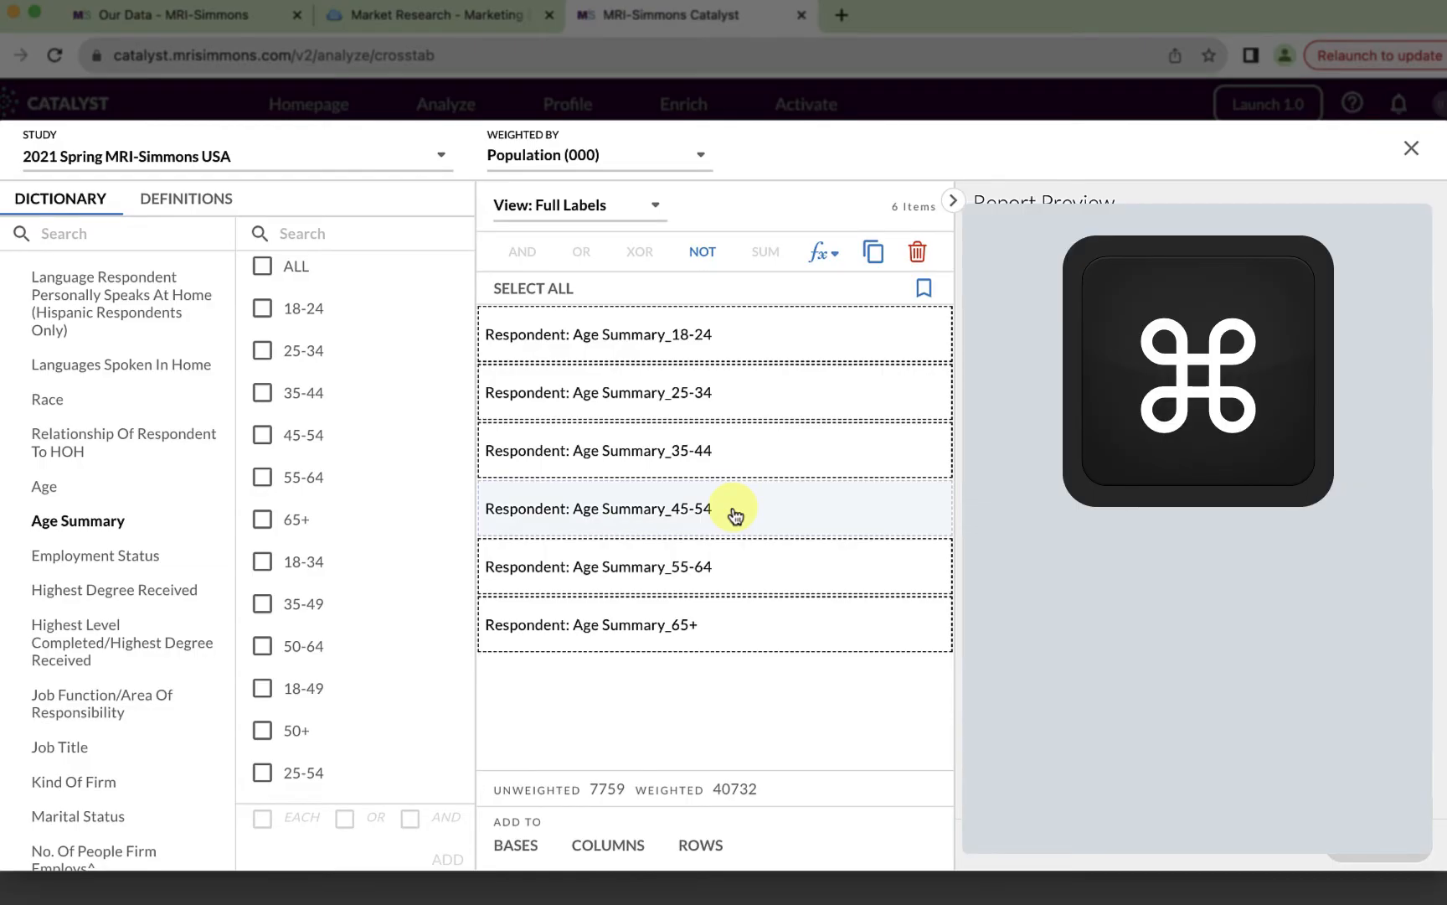
key(ctrl)
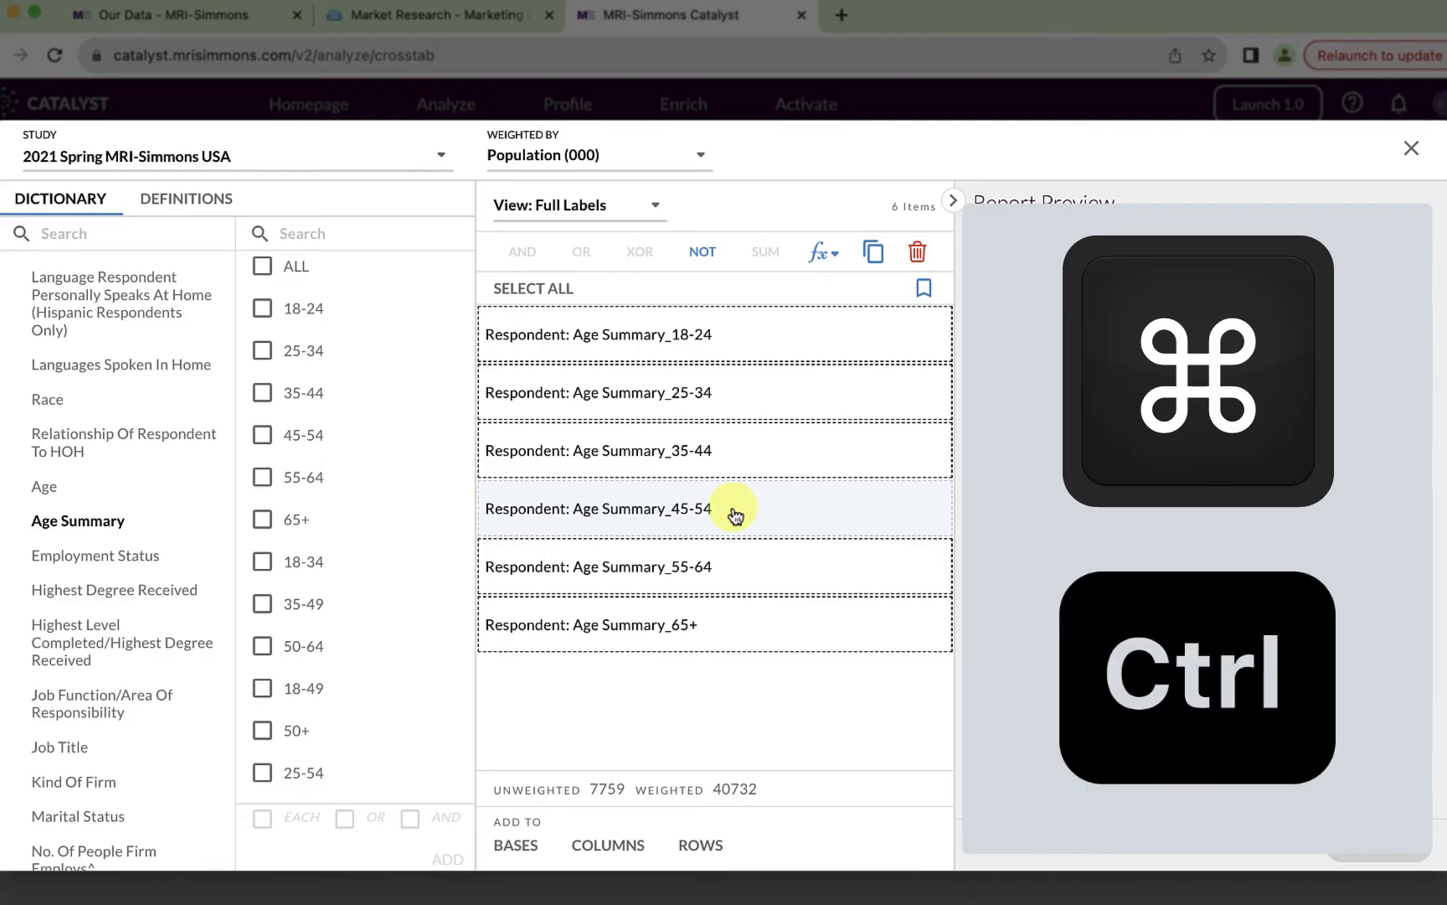
super+click(734, 565)
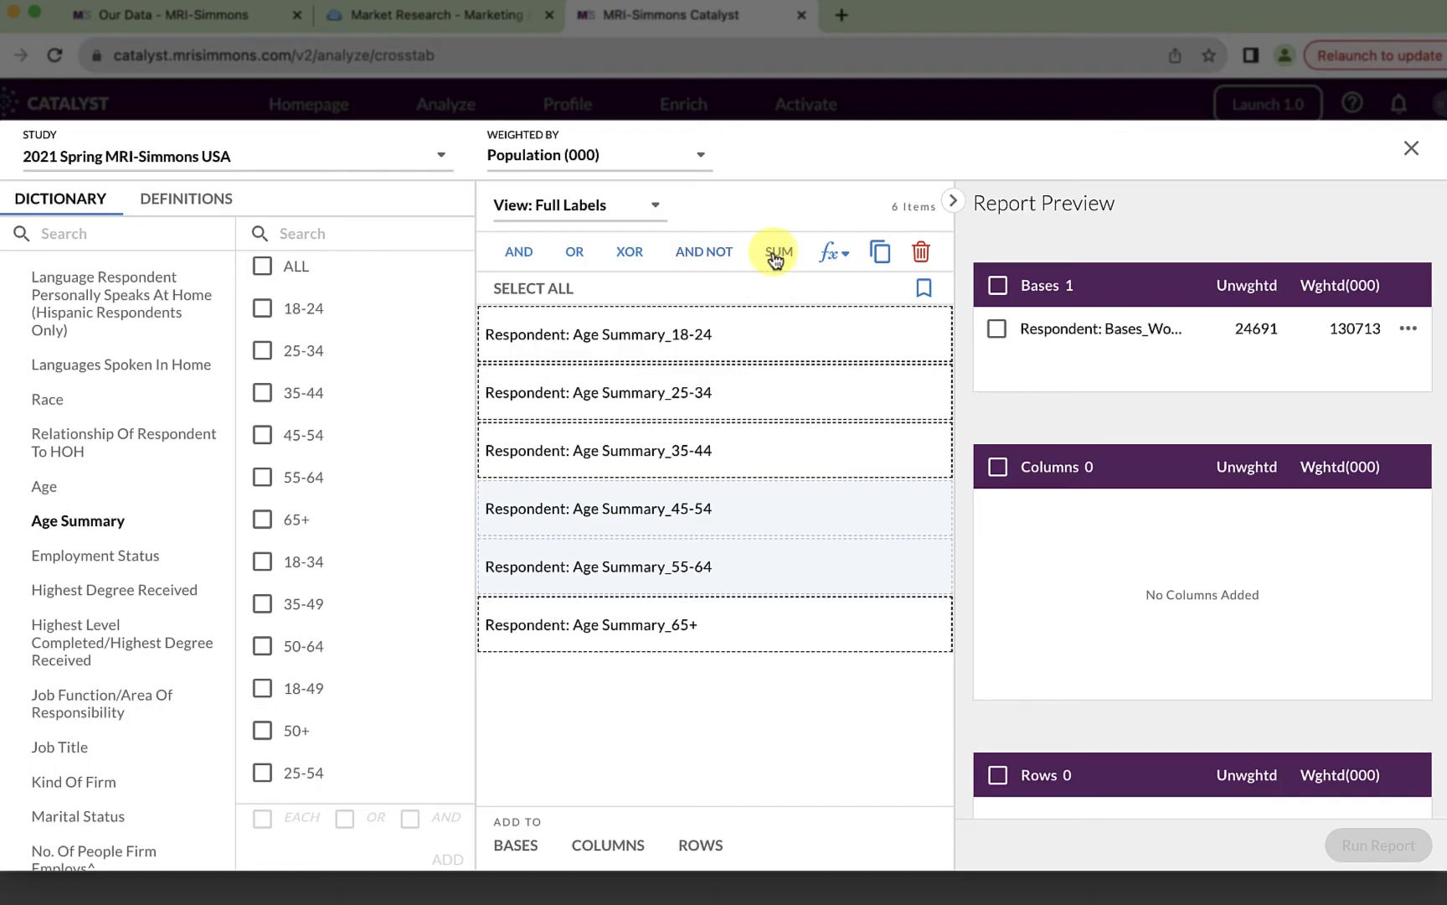
click(570, 253)
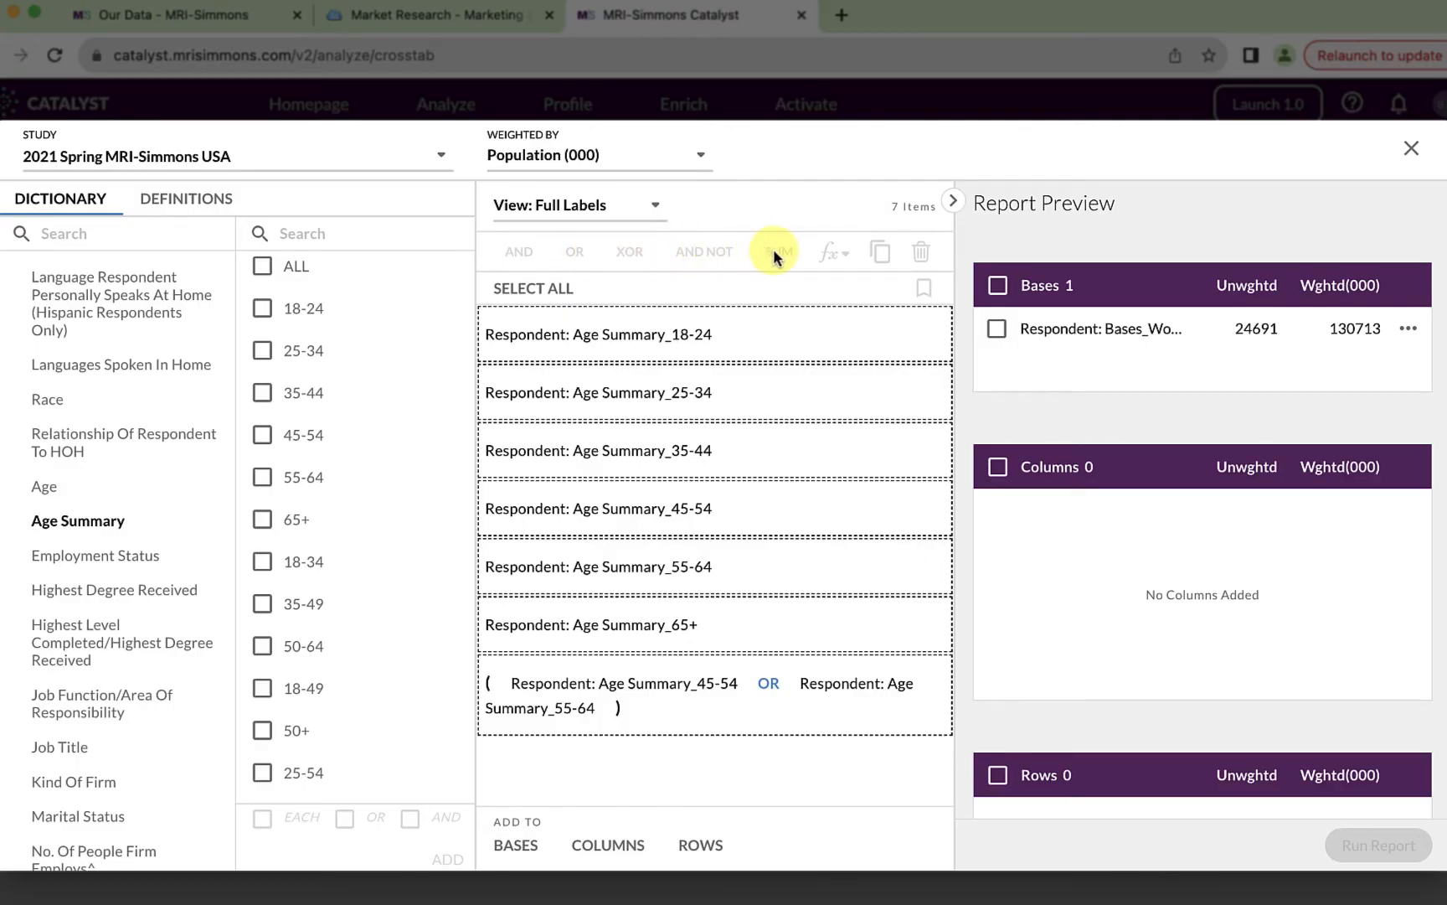
Delete the separate 45-54 and 55-64 definitions and move the combined age definition between 35-44 and 65+
click(727, 508)
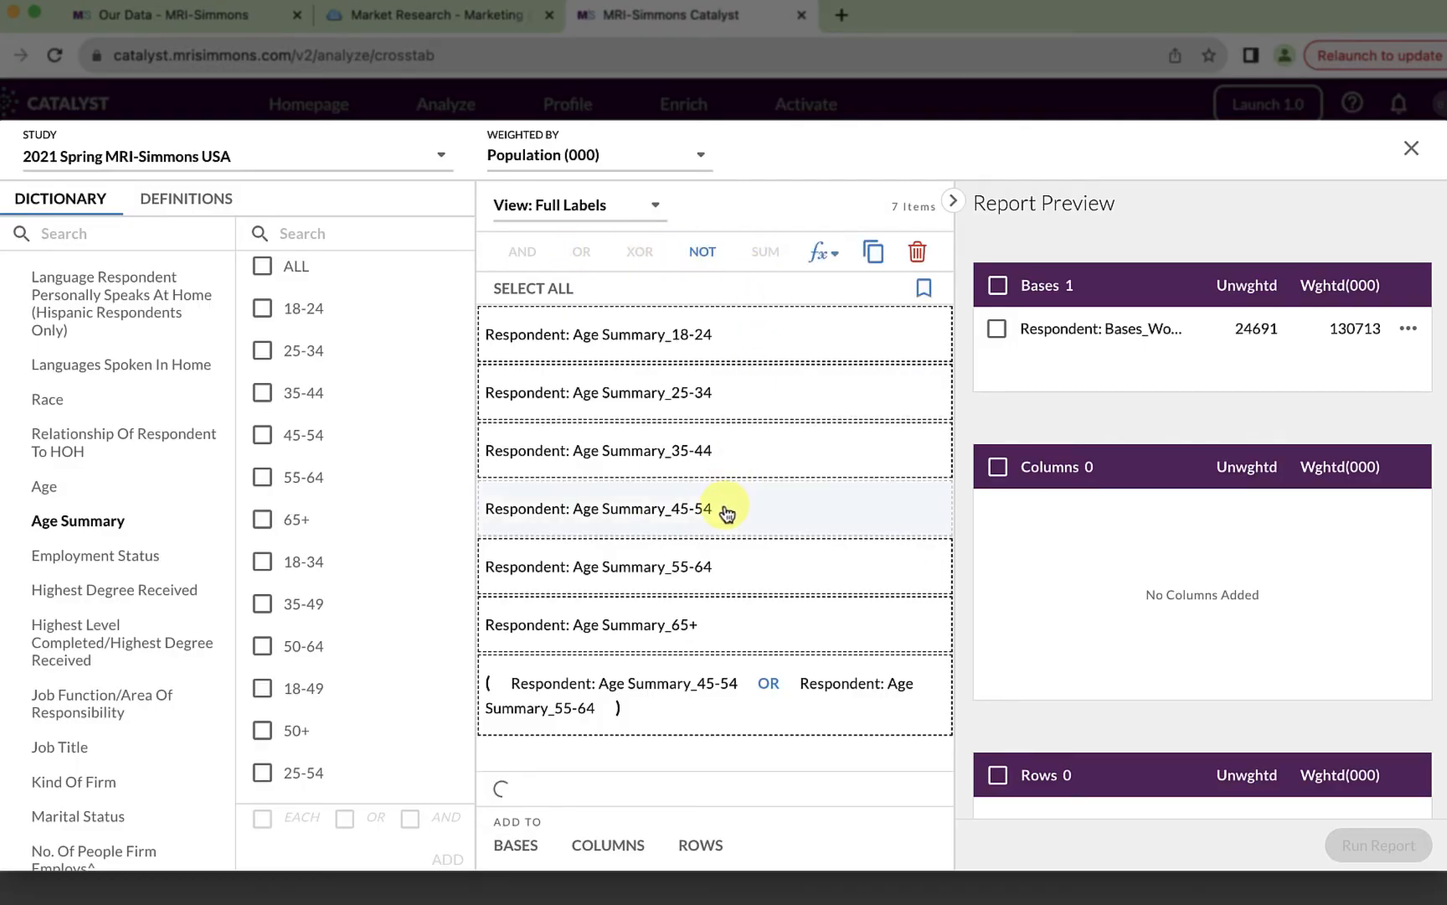
click(728, 567)
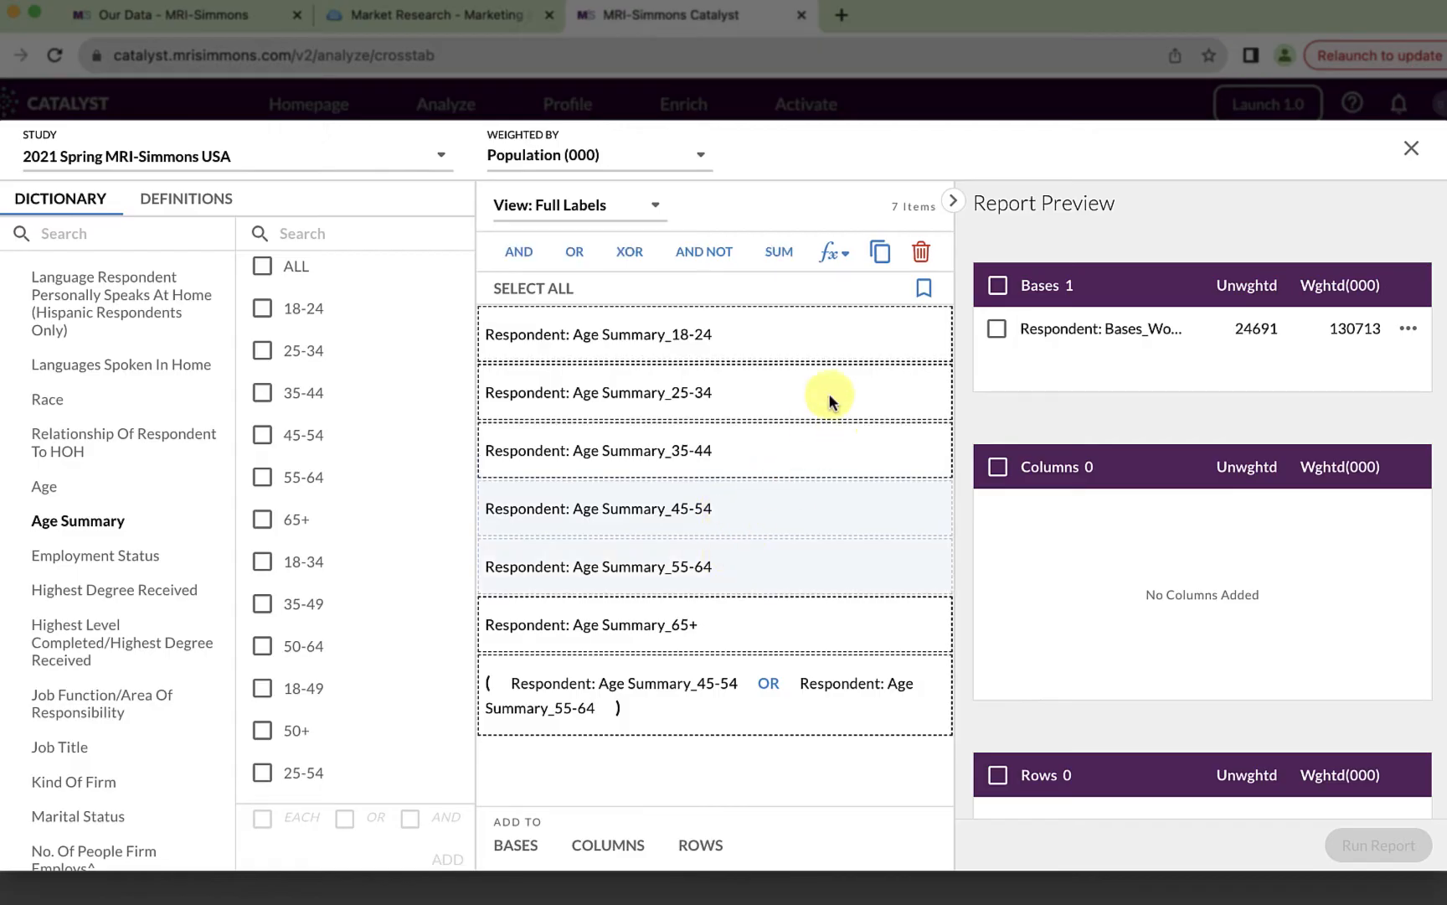
click(921, 261)
drag(701, 602, 708, 520)
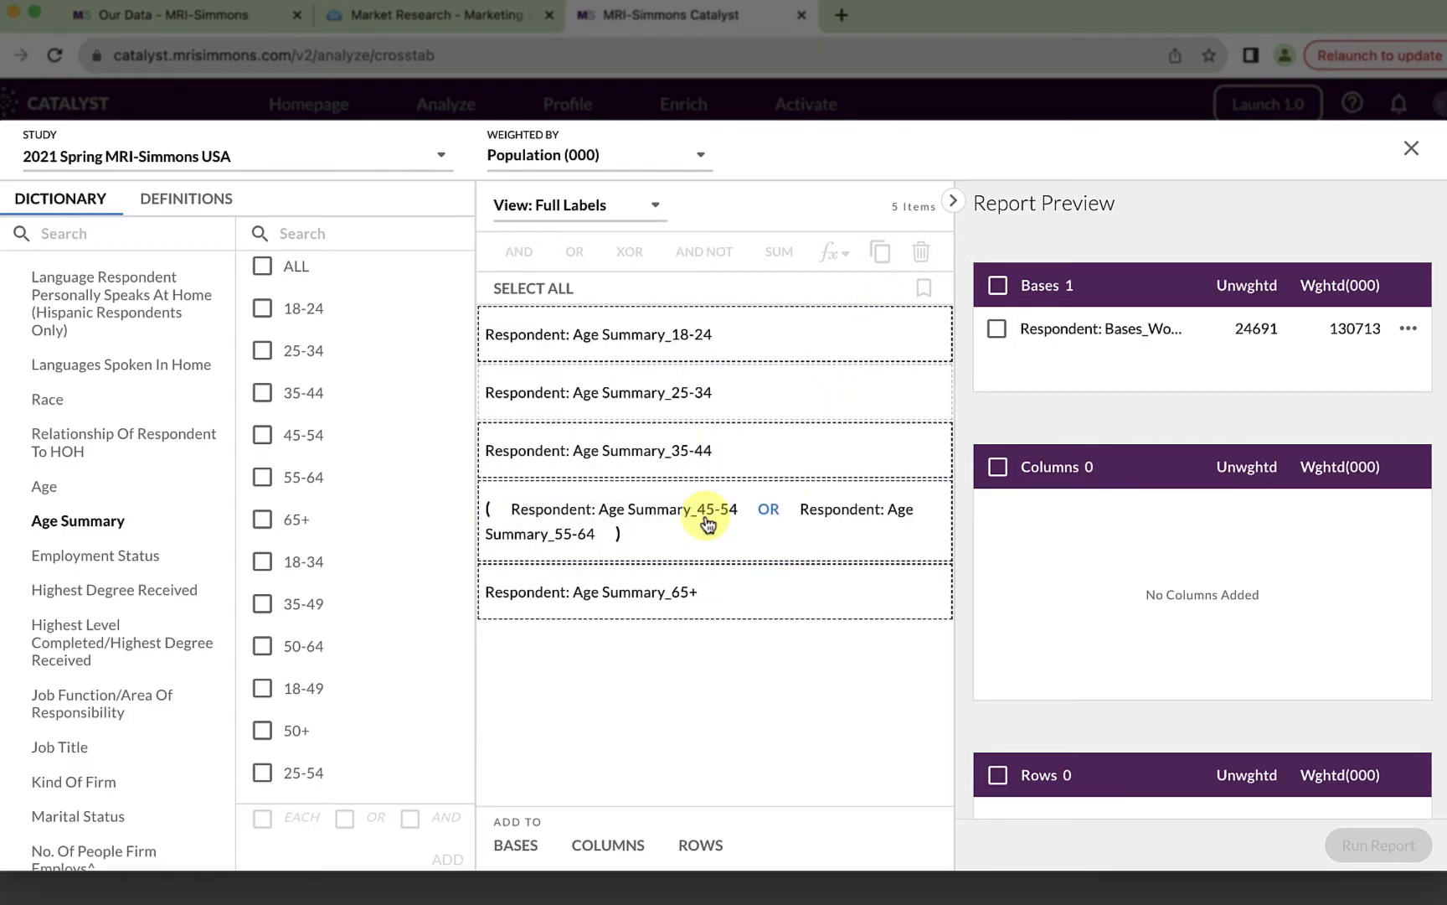
Add all the age definitions in the working list to the report's columns
click(526, 288)
click(606, 844)
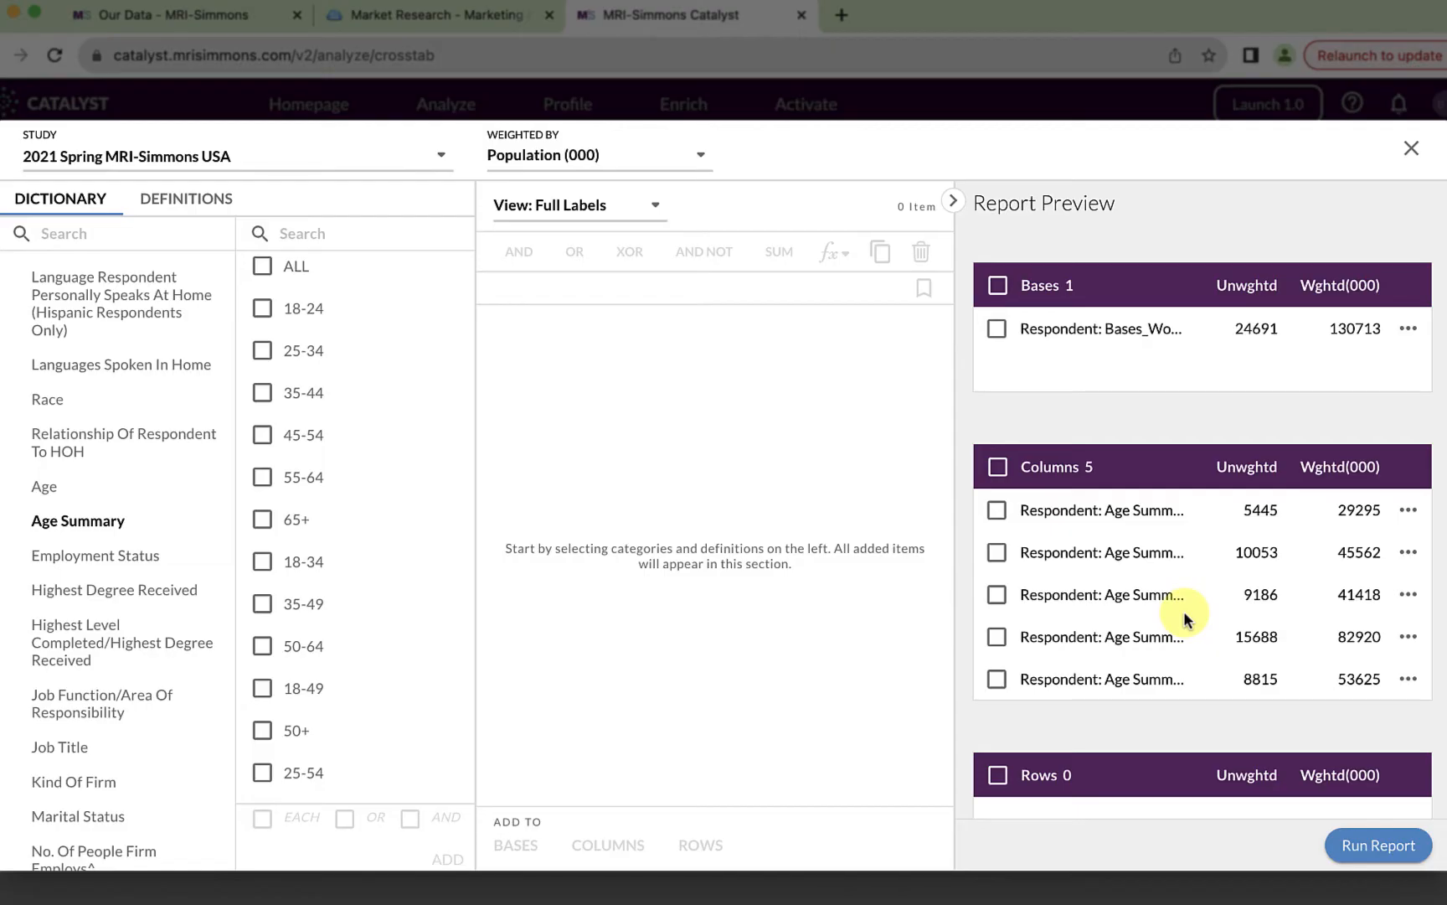
scroll(1184, 616, down, 2)
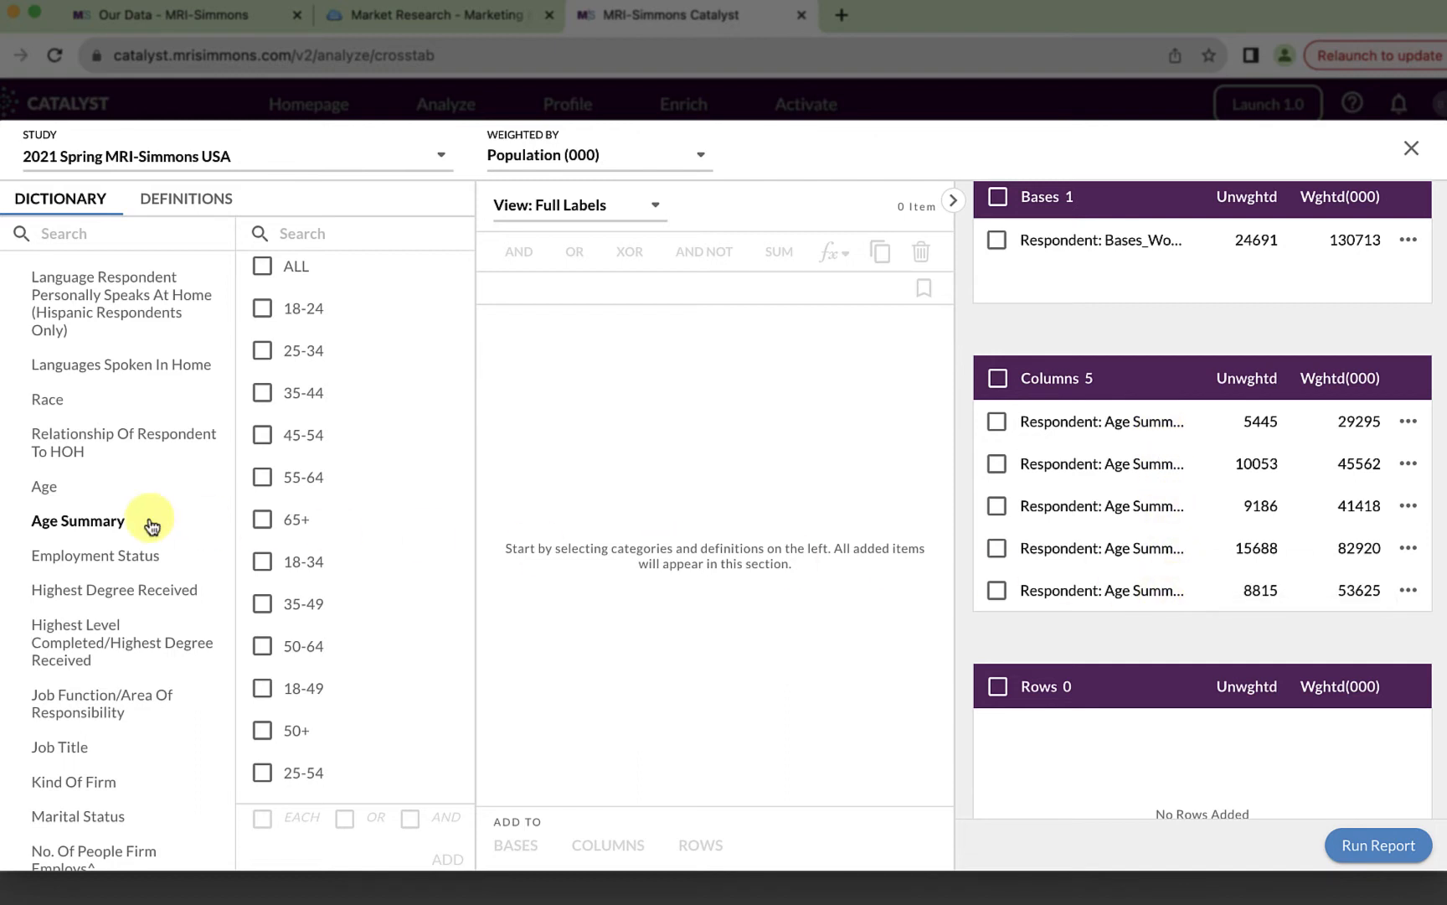
Bring all the Type answers of Blusher (Women) under Health & Beauty Aids into the working list: Cream/Gel/Liquid, Cream/Powder and Cake/Powder
scroll(149, 521, up, 2)
scroll(149, 521, up, 8)
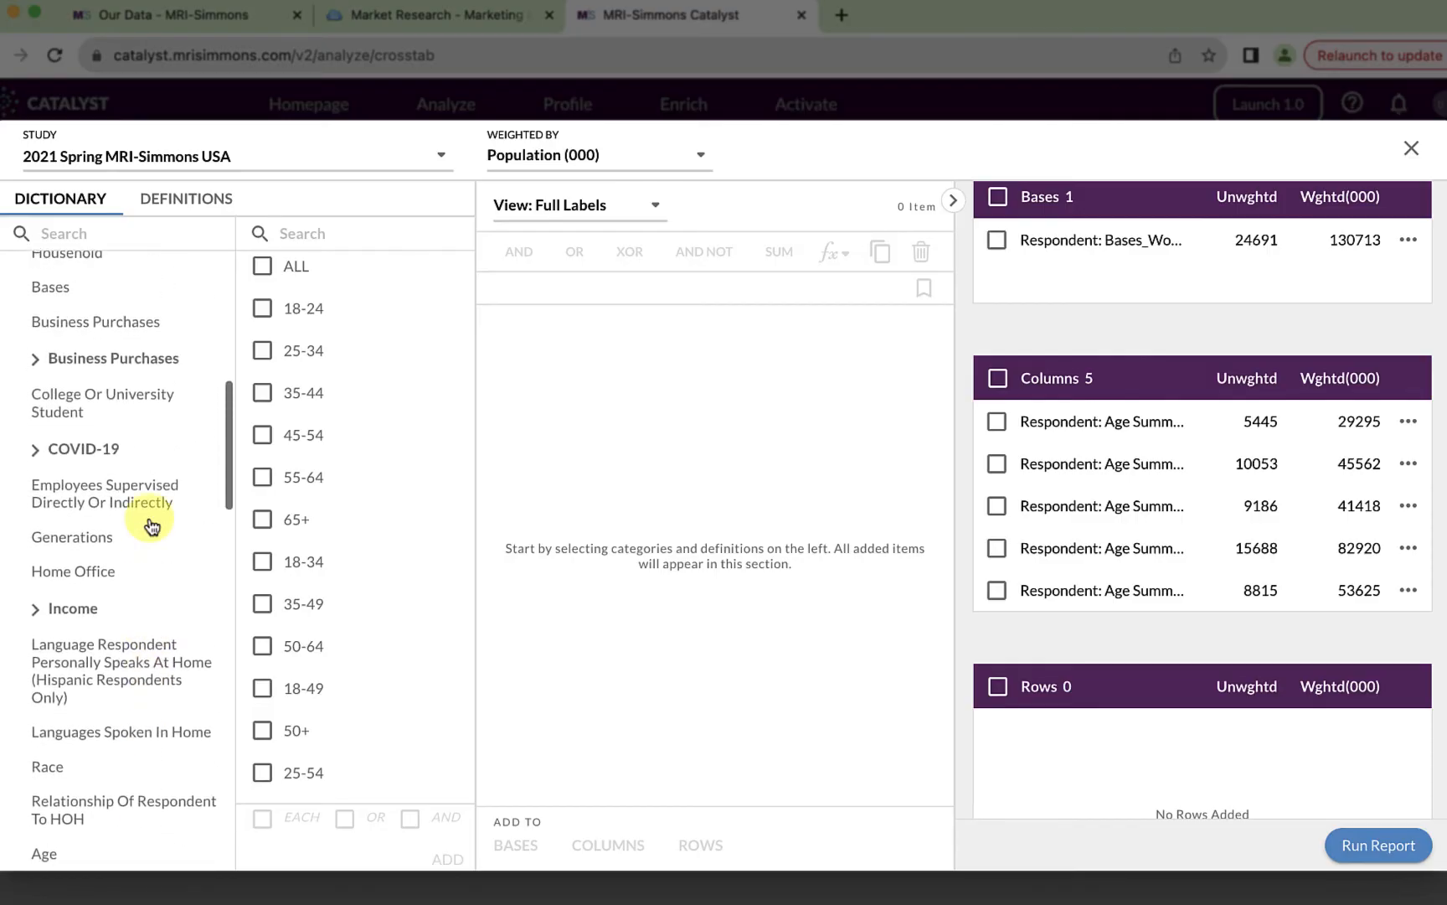
scroll(81, 476, down, 18)
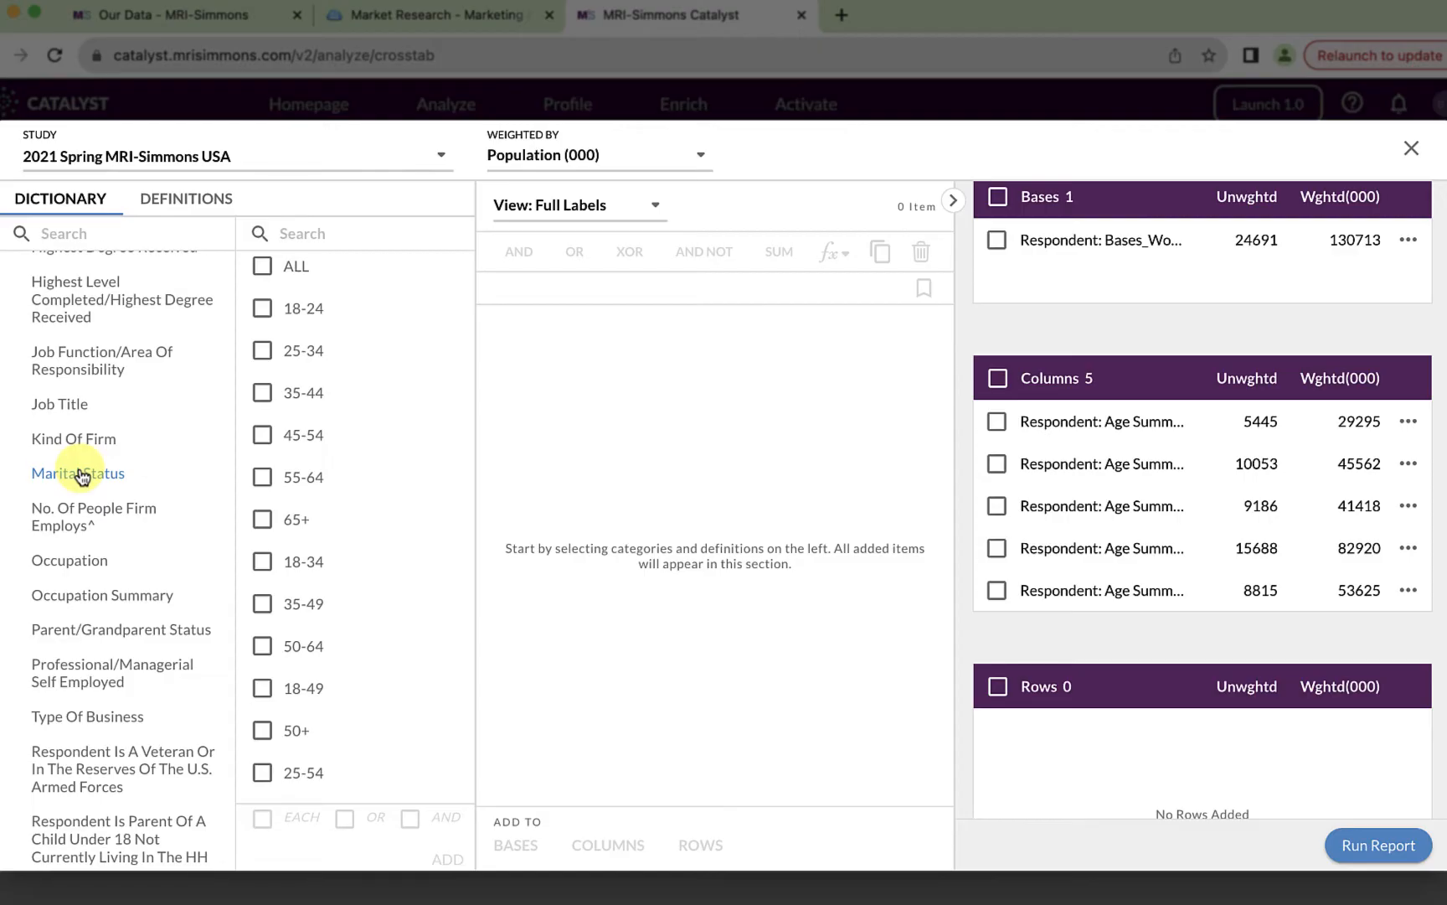
scroll(81, 476, down, 16)
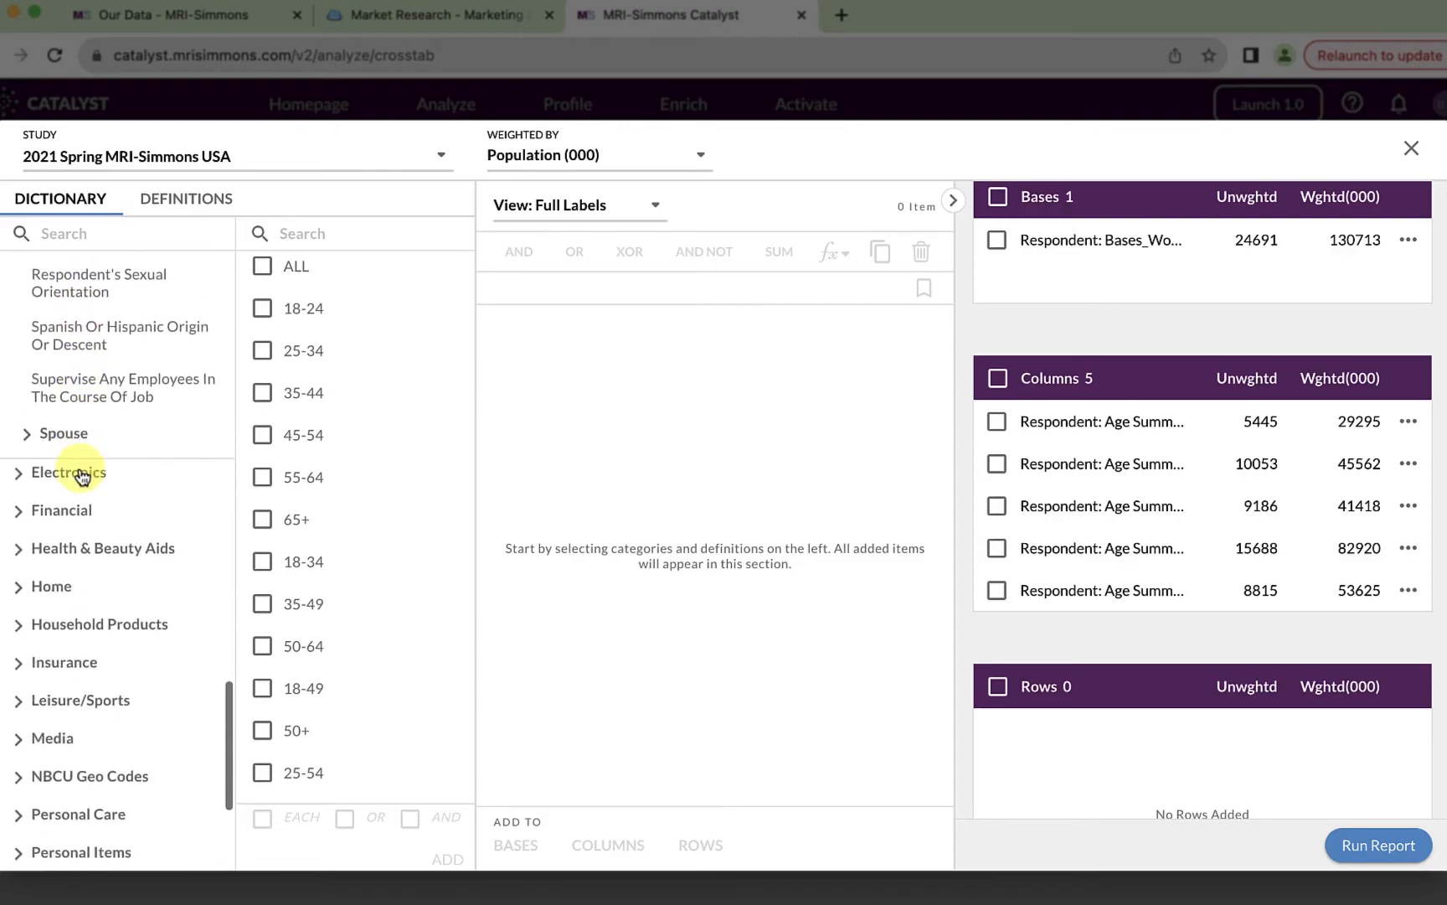
scroll(81, 476, down, 1)
click(93, 506)
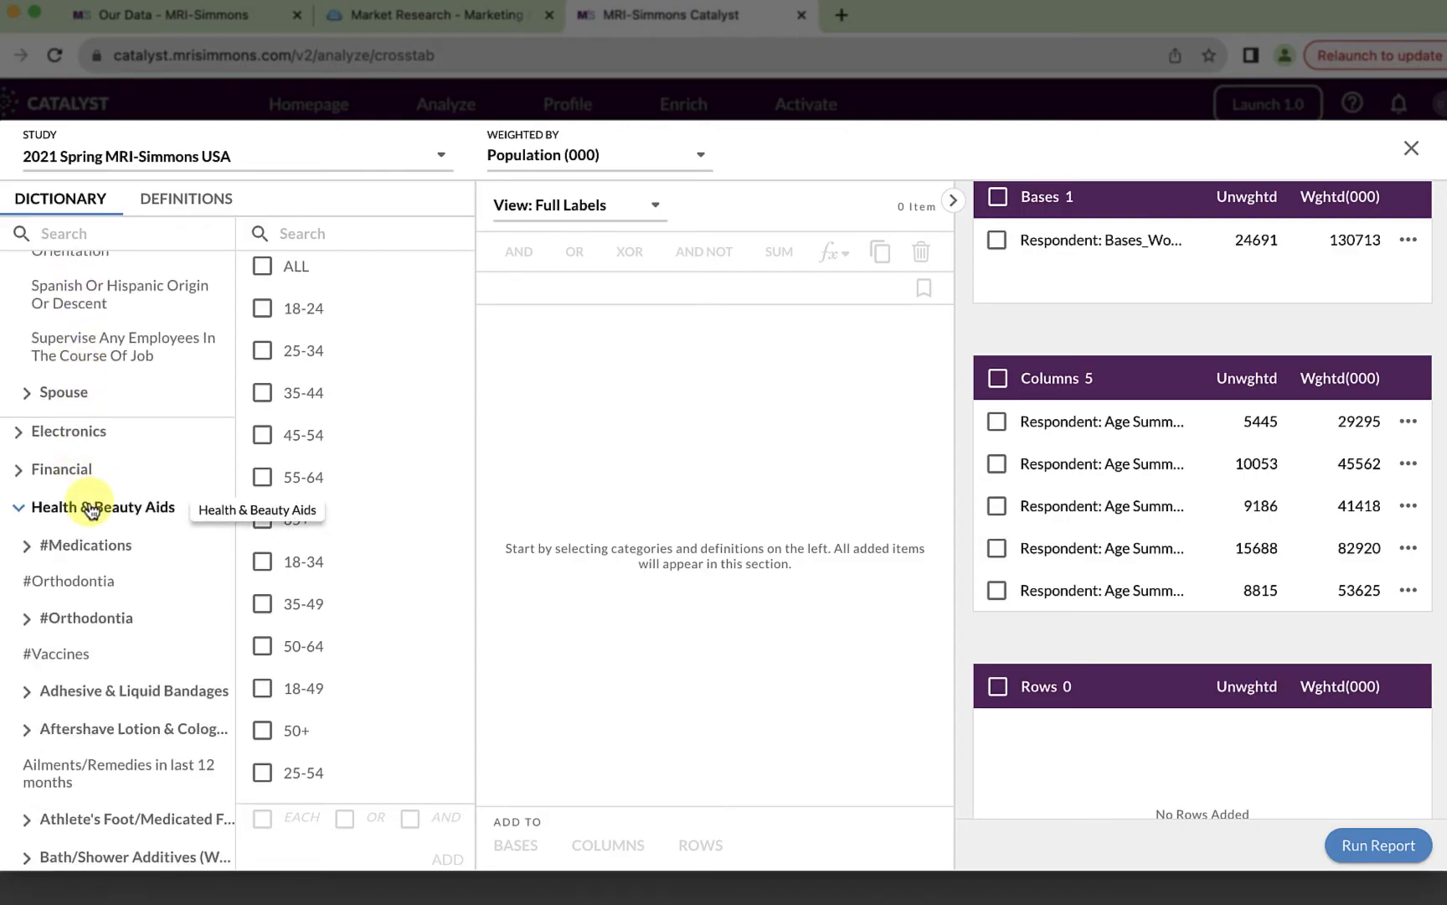
scroll(92, 509, down, 9)
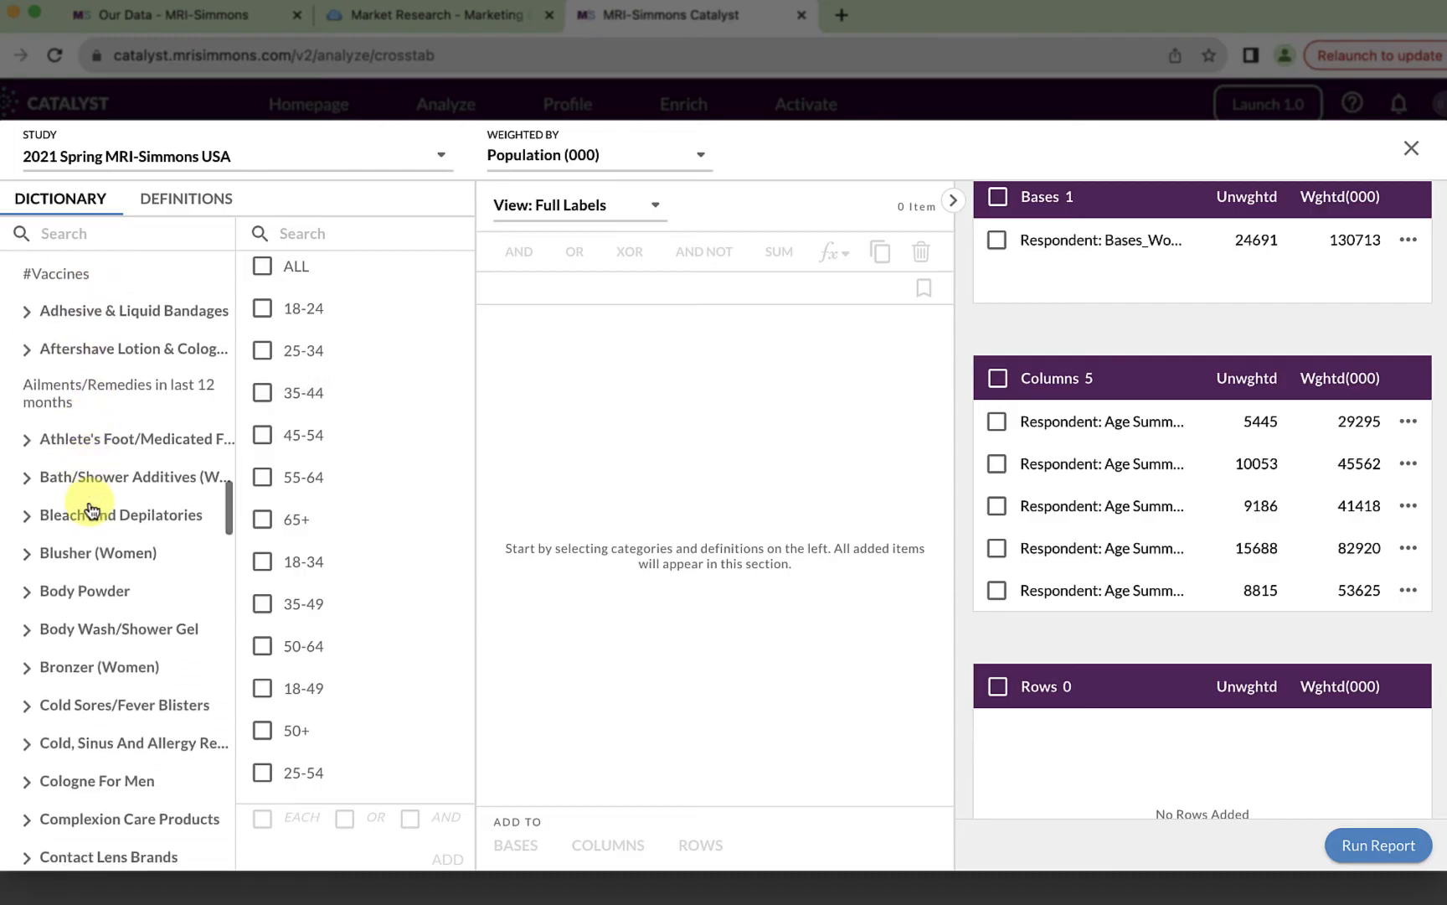
click(73, 557)
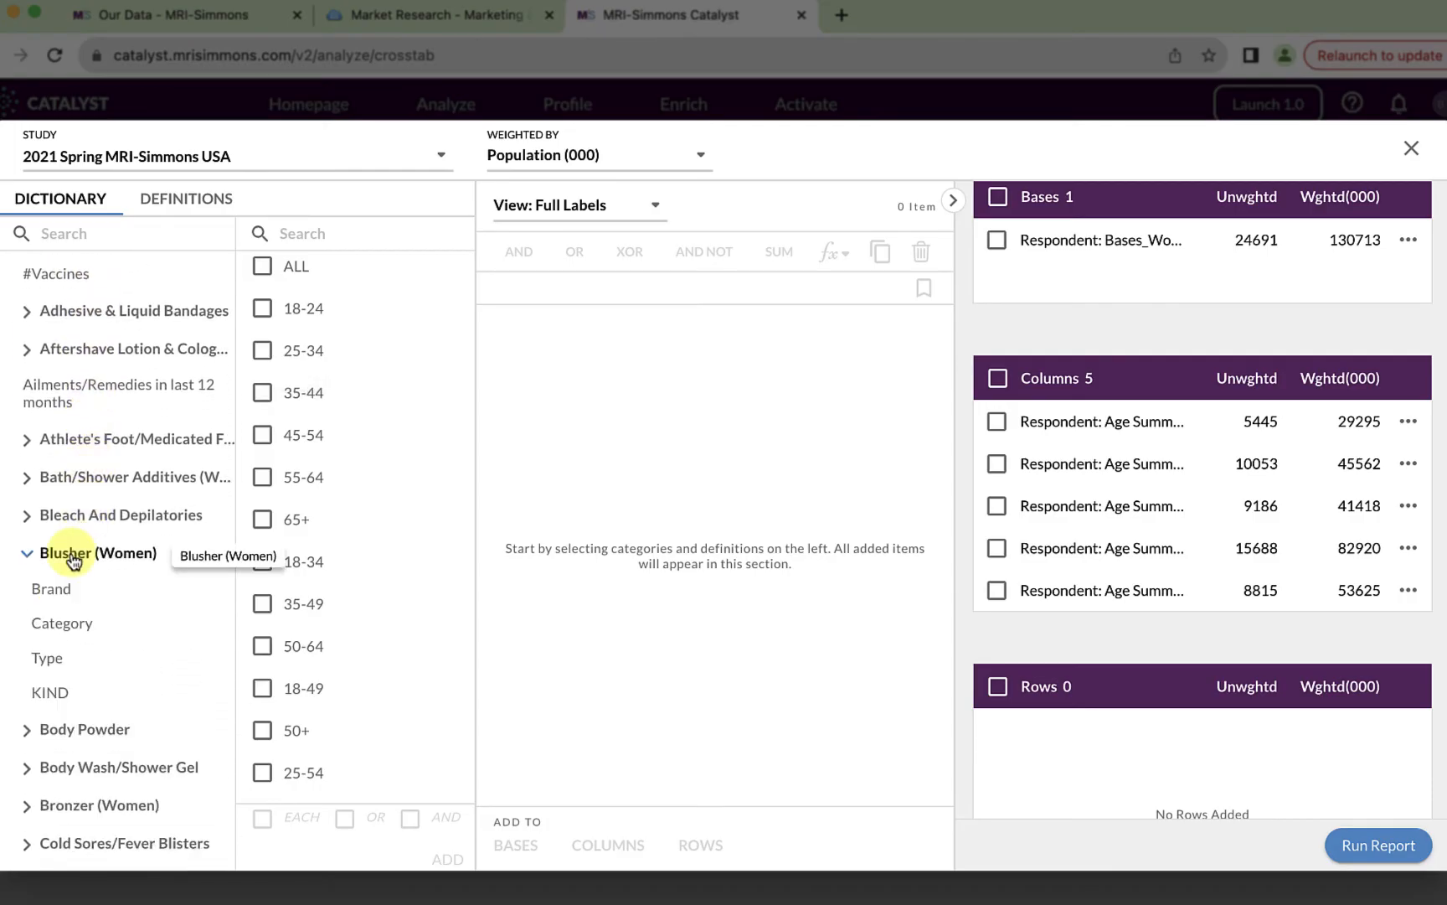
click(51, 660)
click(262, 299)
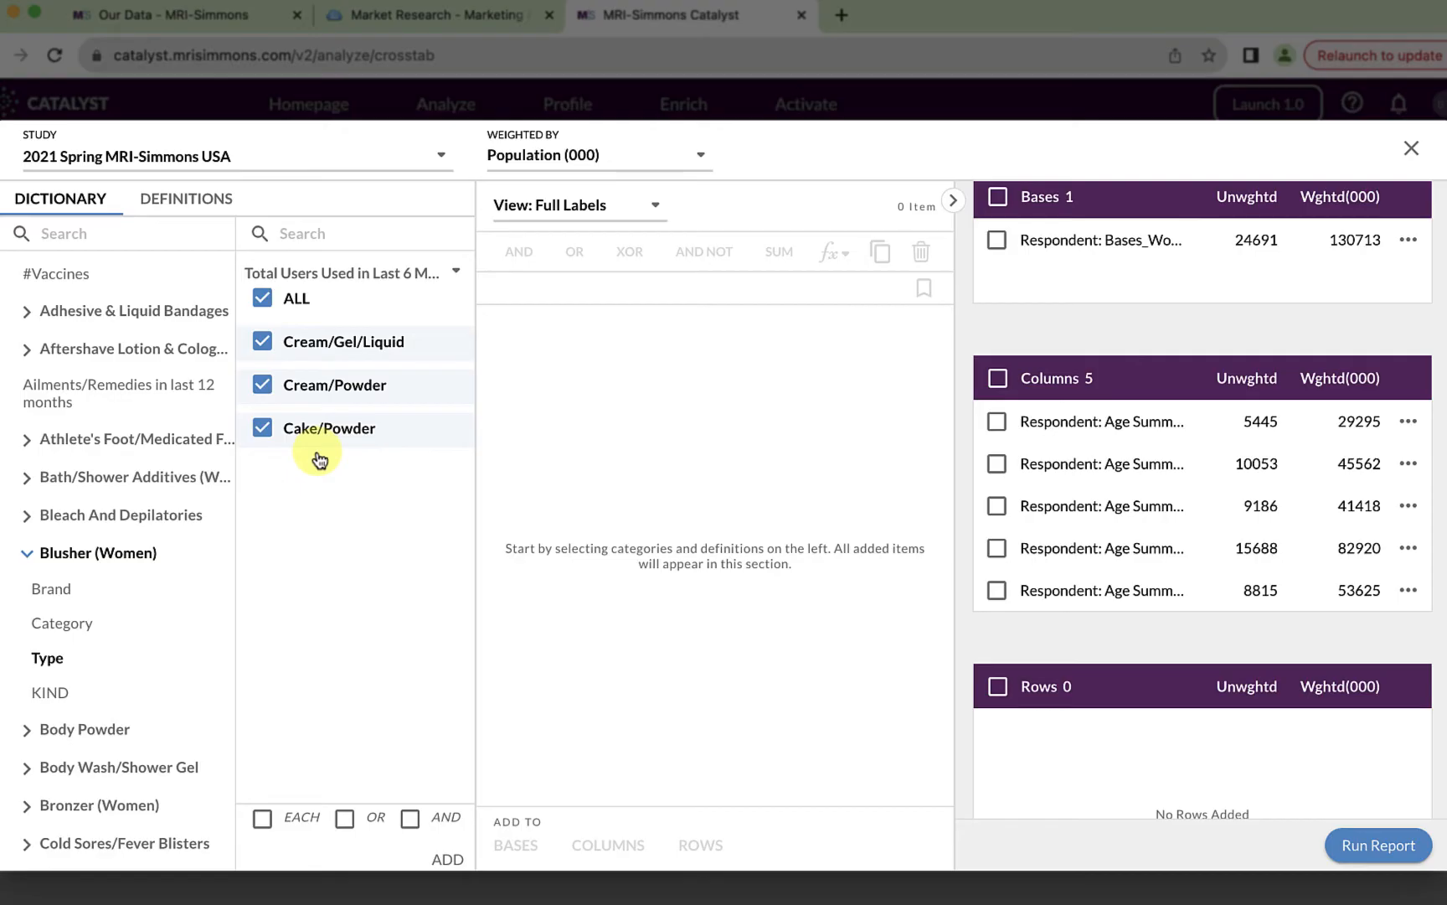
click(448, 859)
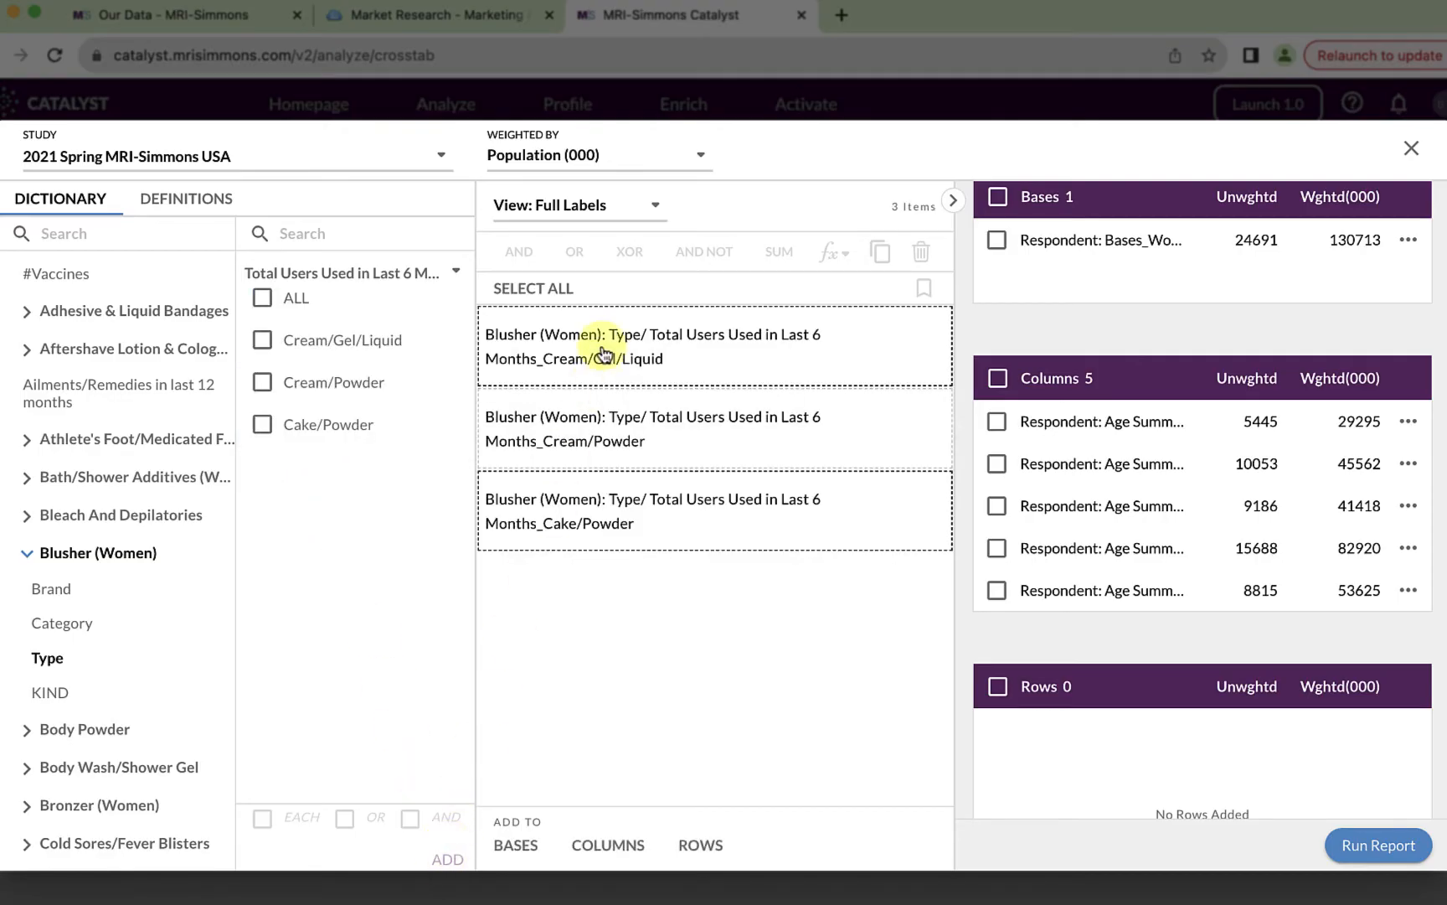
Add all the blusher type definitions to the report's rows and check the bases, columns and rows in the preview
click(543, 285)
click(700, 846)
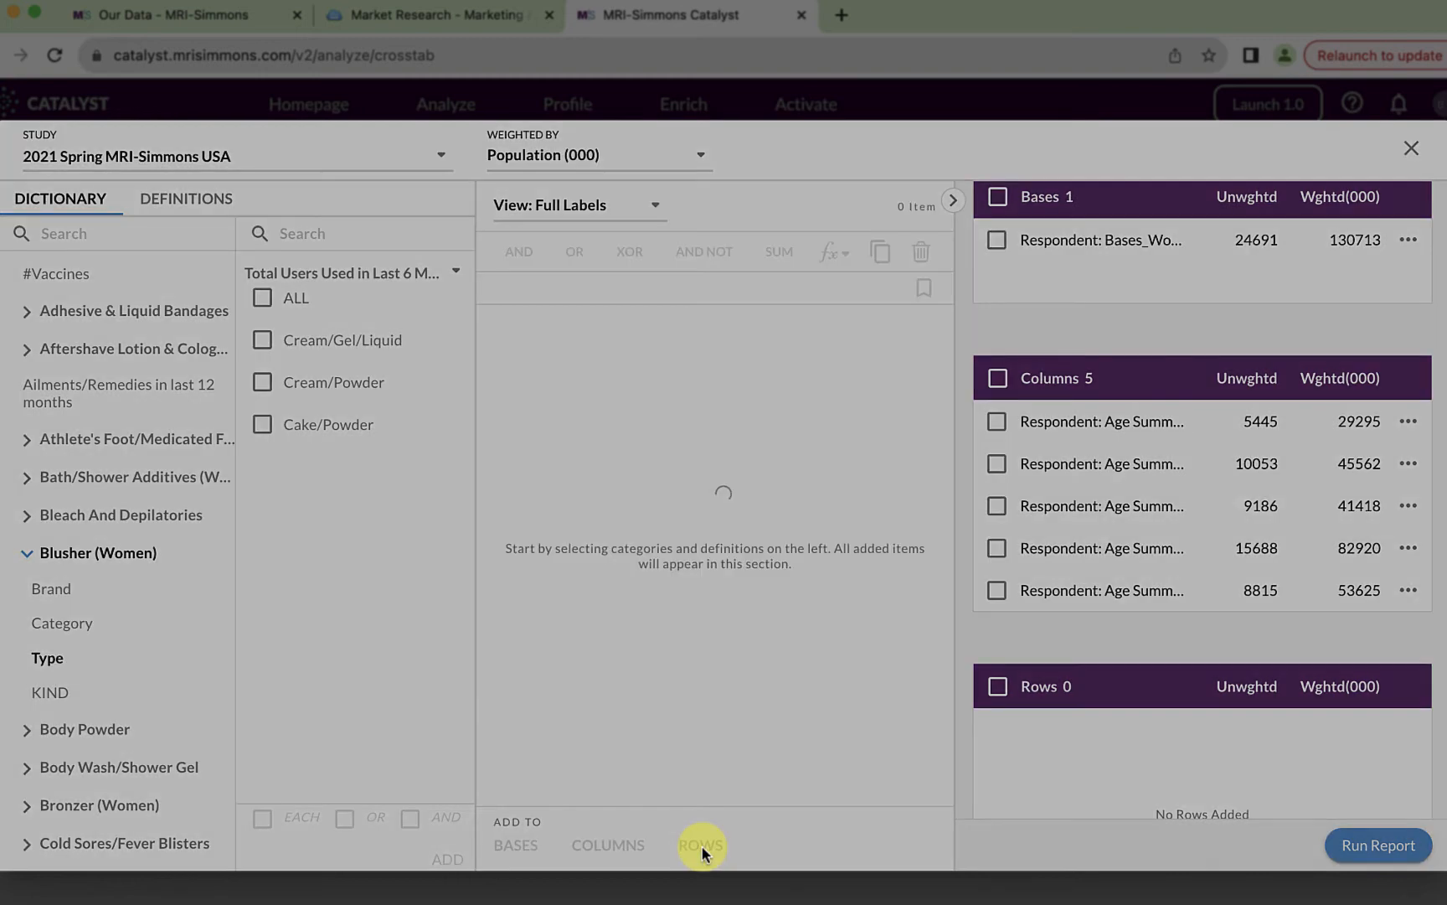
scroll(1149, 591, up, 1)
scroll(1150, 592, down, 1)
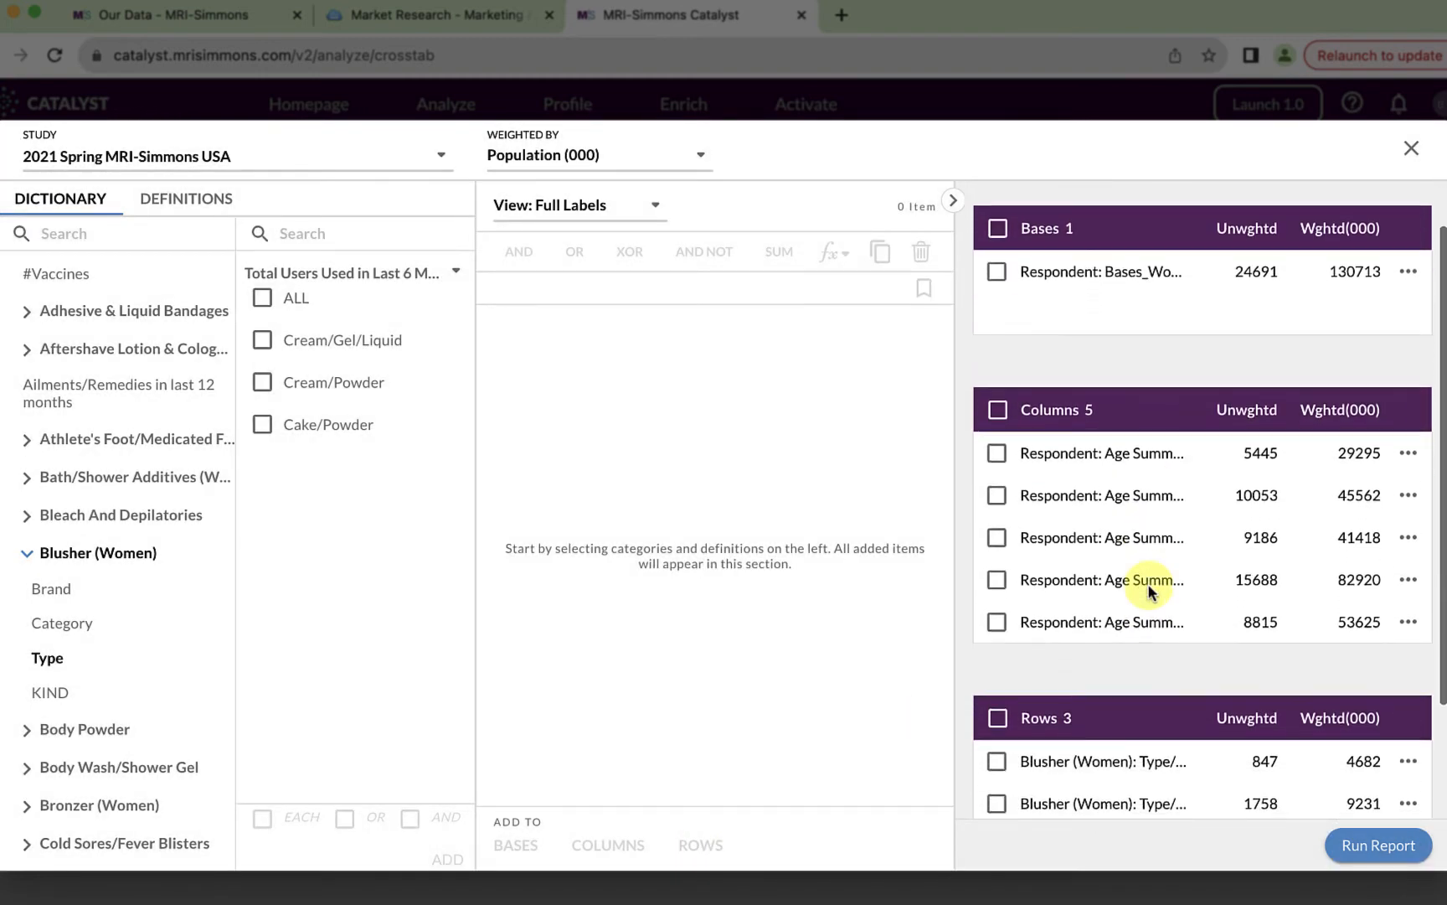
scroll(1149, 592, down, 2)
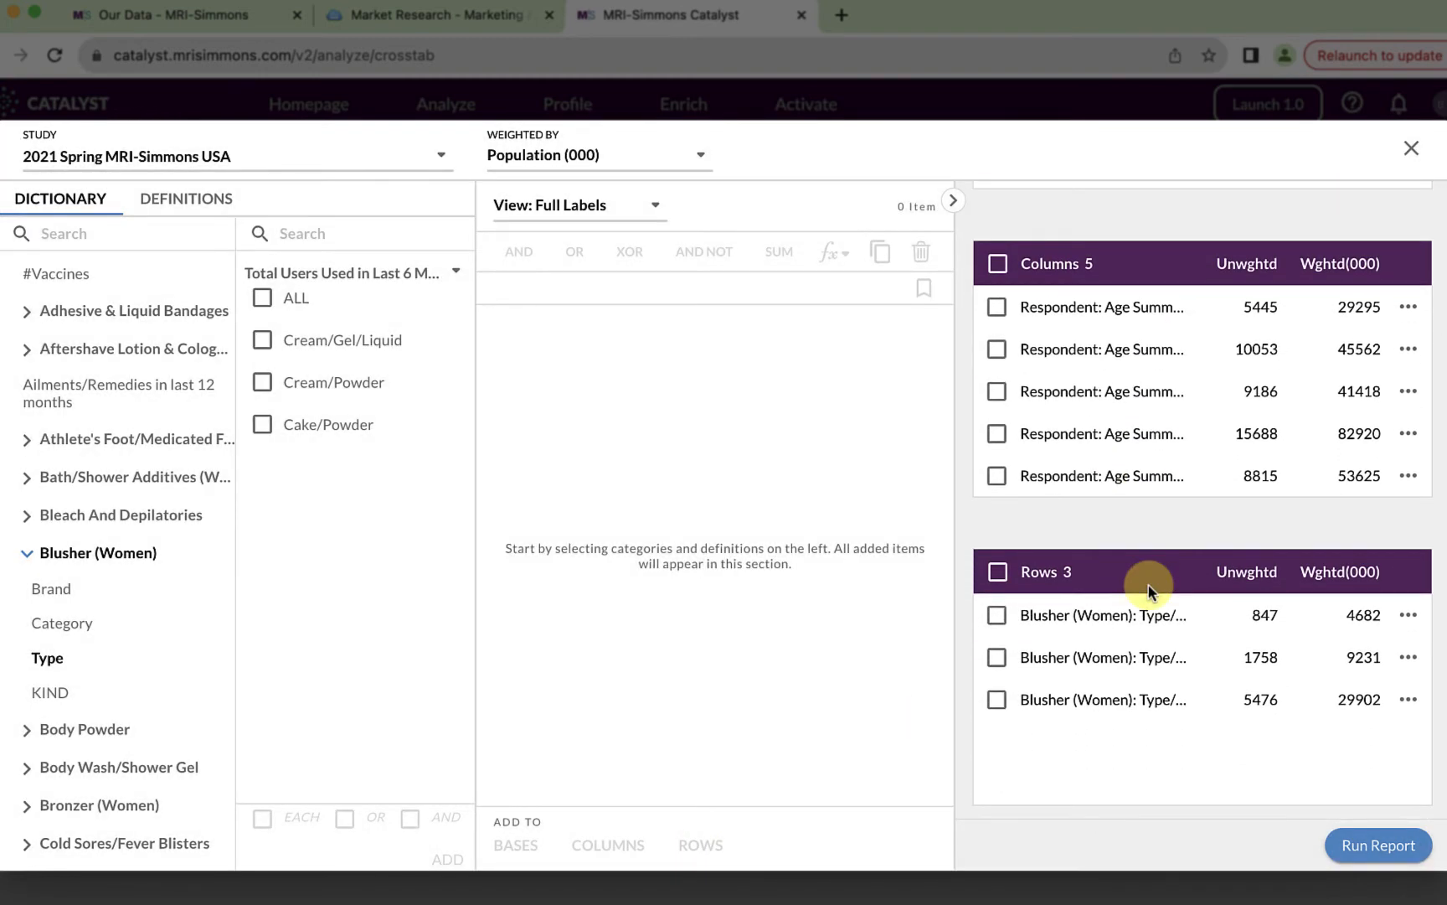
scroll(1150, 591, up, 2)
scroll(1149, 592, down, 2)
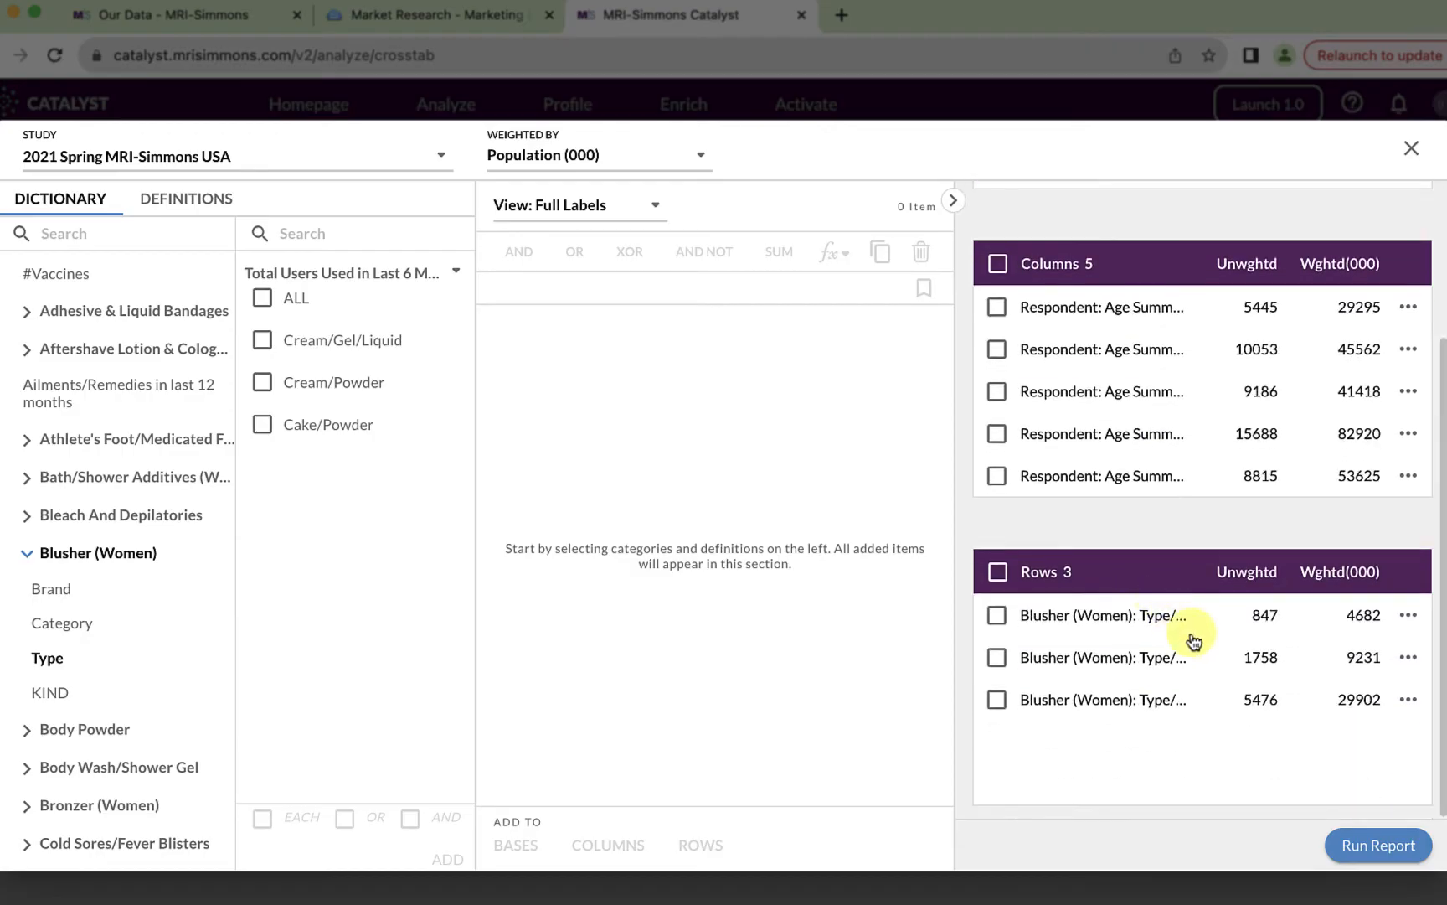
Run the crosstab report and switch its results to the grid view with the measures stacked in each row
click(1379, 845)
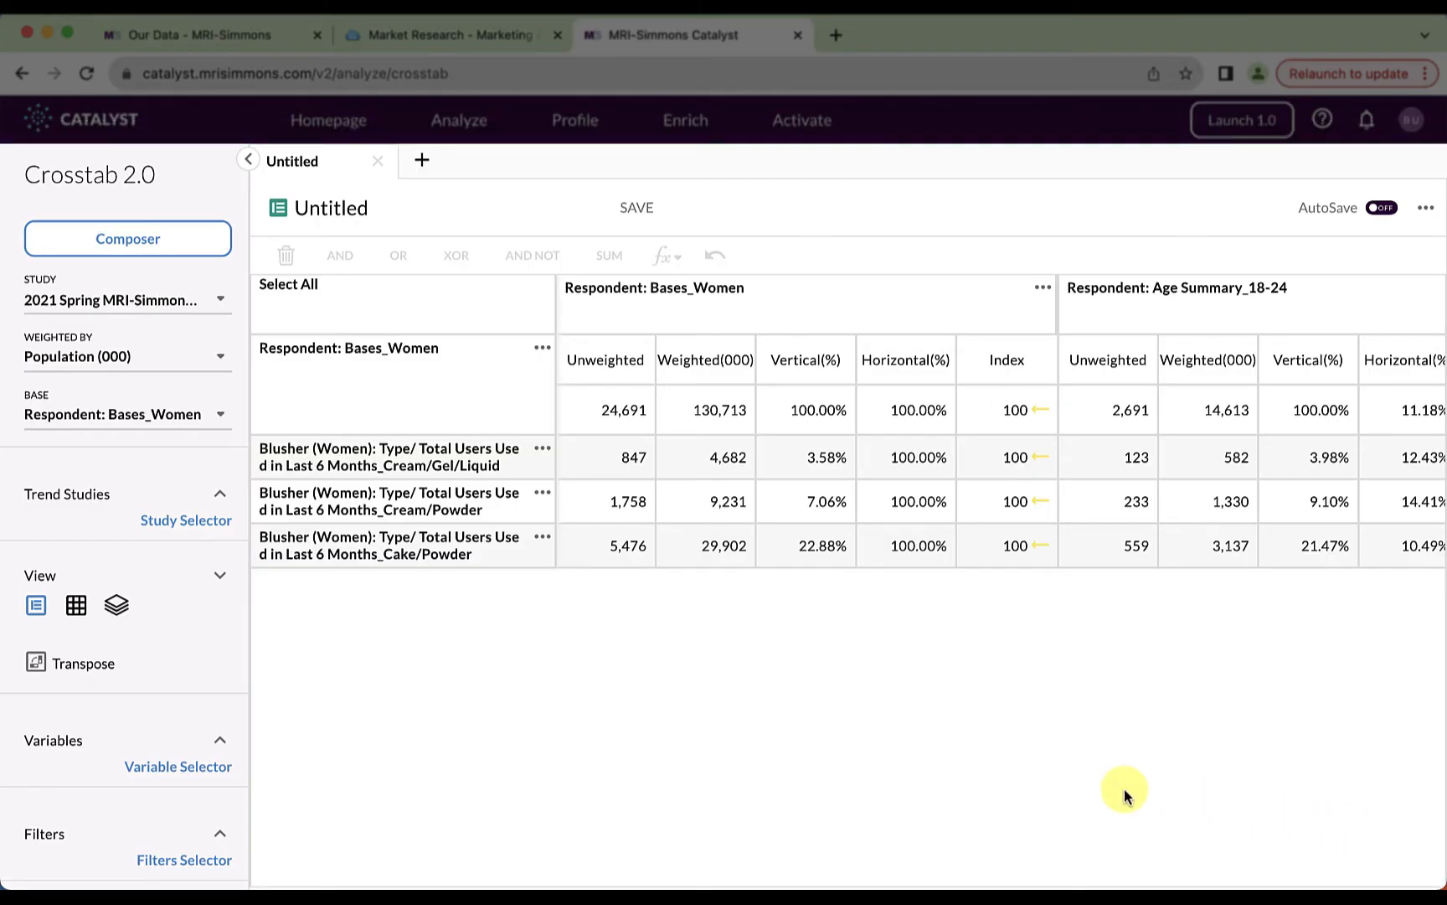
click(76, 607)
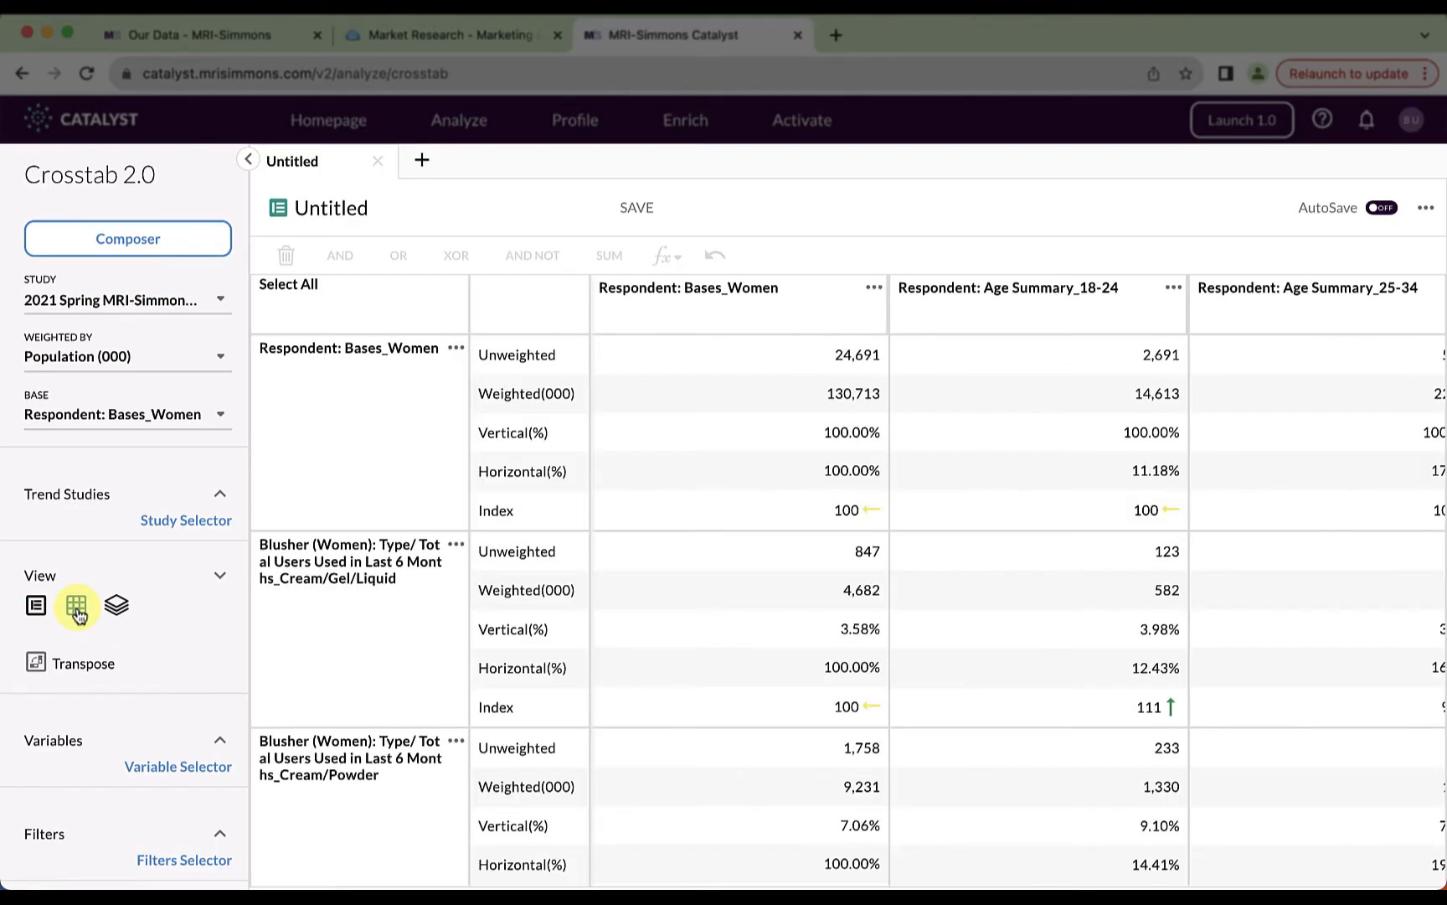
scroll(658, 622, up, 1)
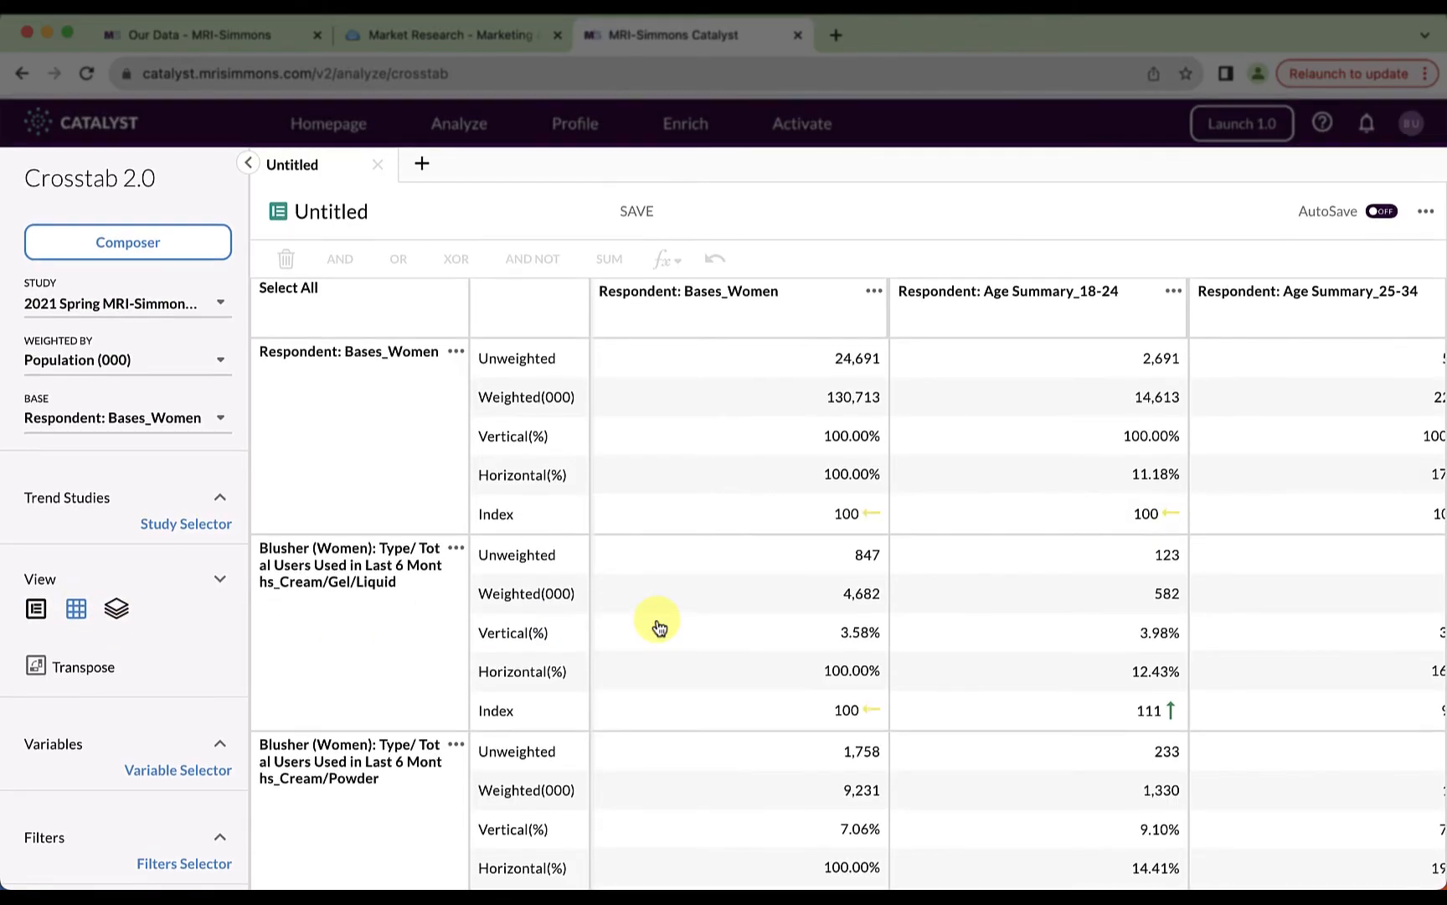
Compare the index values for Cream/Gel/Liquid blusher across the age columns of the crosstab
scroll(1027, 683, down, 1)
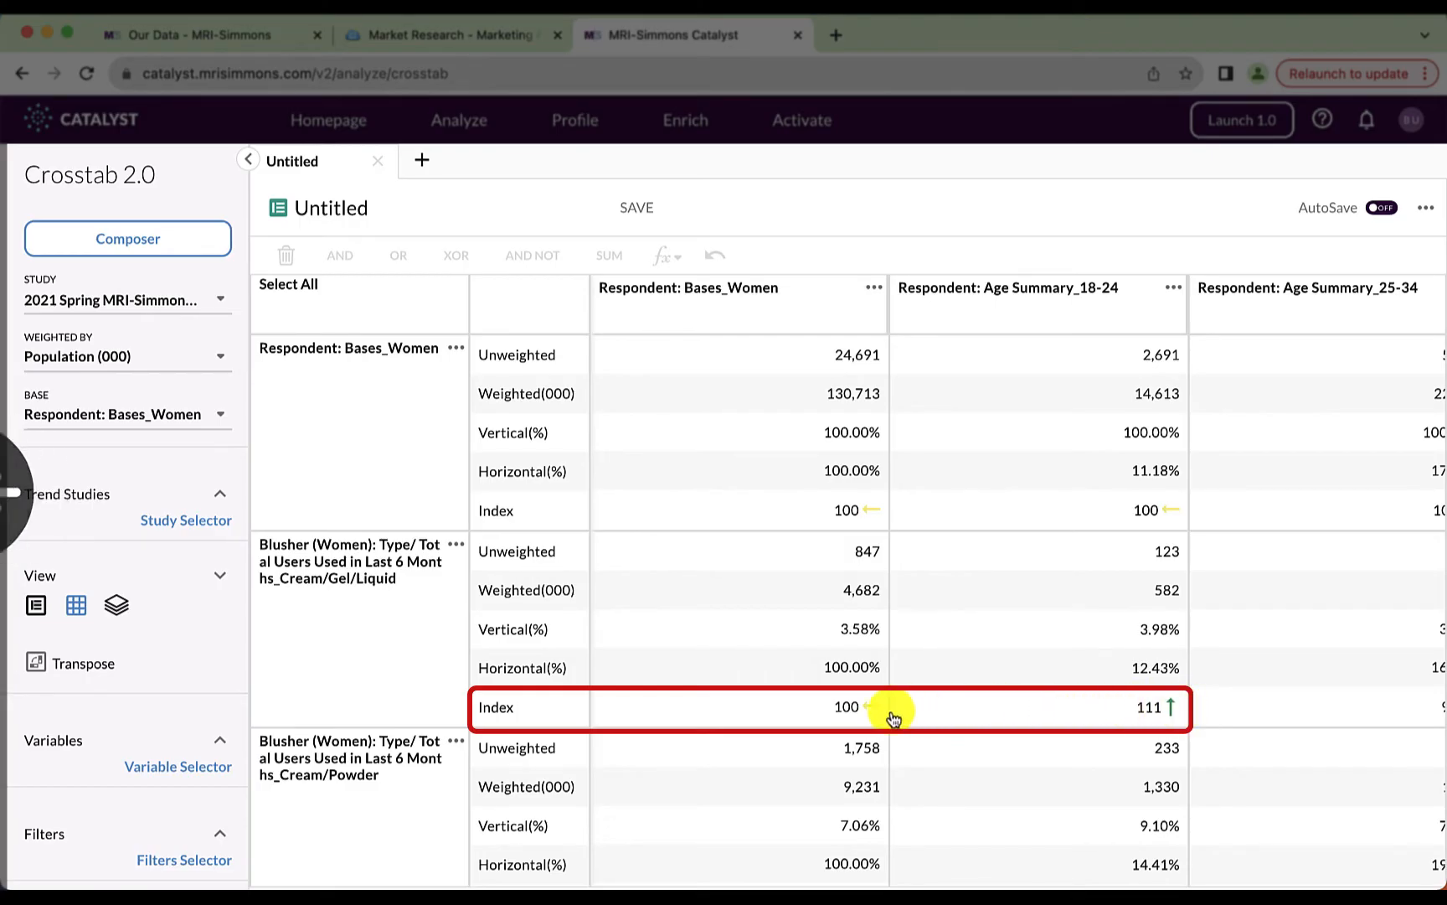
scroll(892, 714, right, 5)
scroll(890, 708, right, 10)
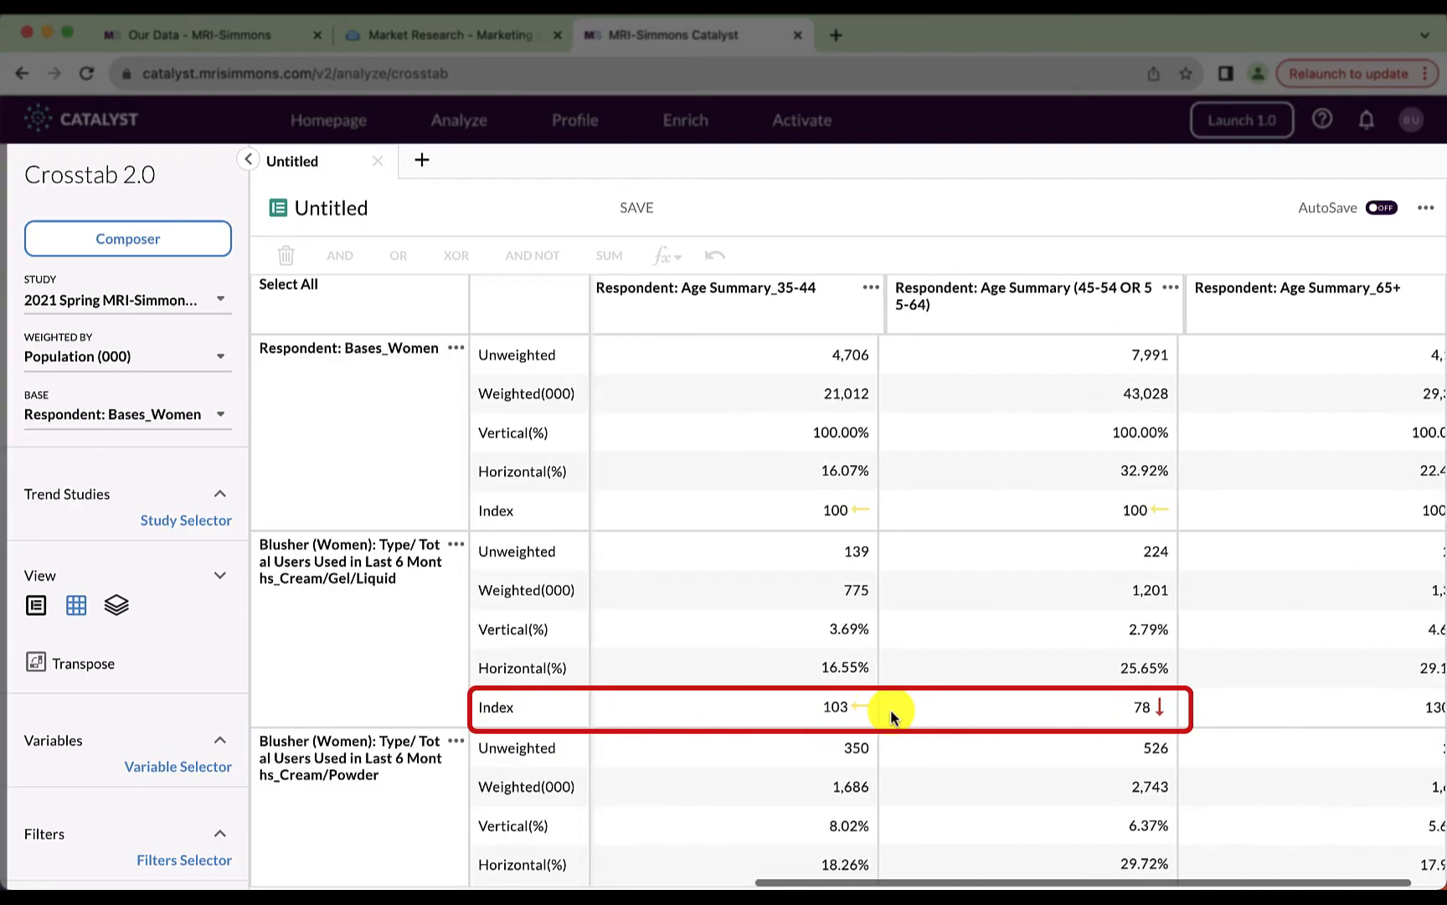
scroll(1040, 709, left, 8)
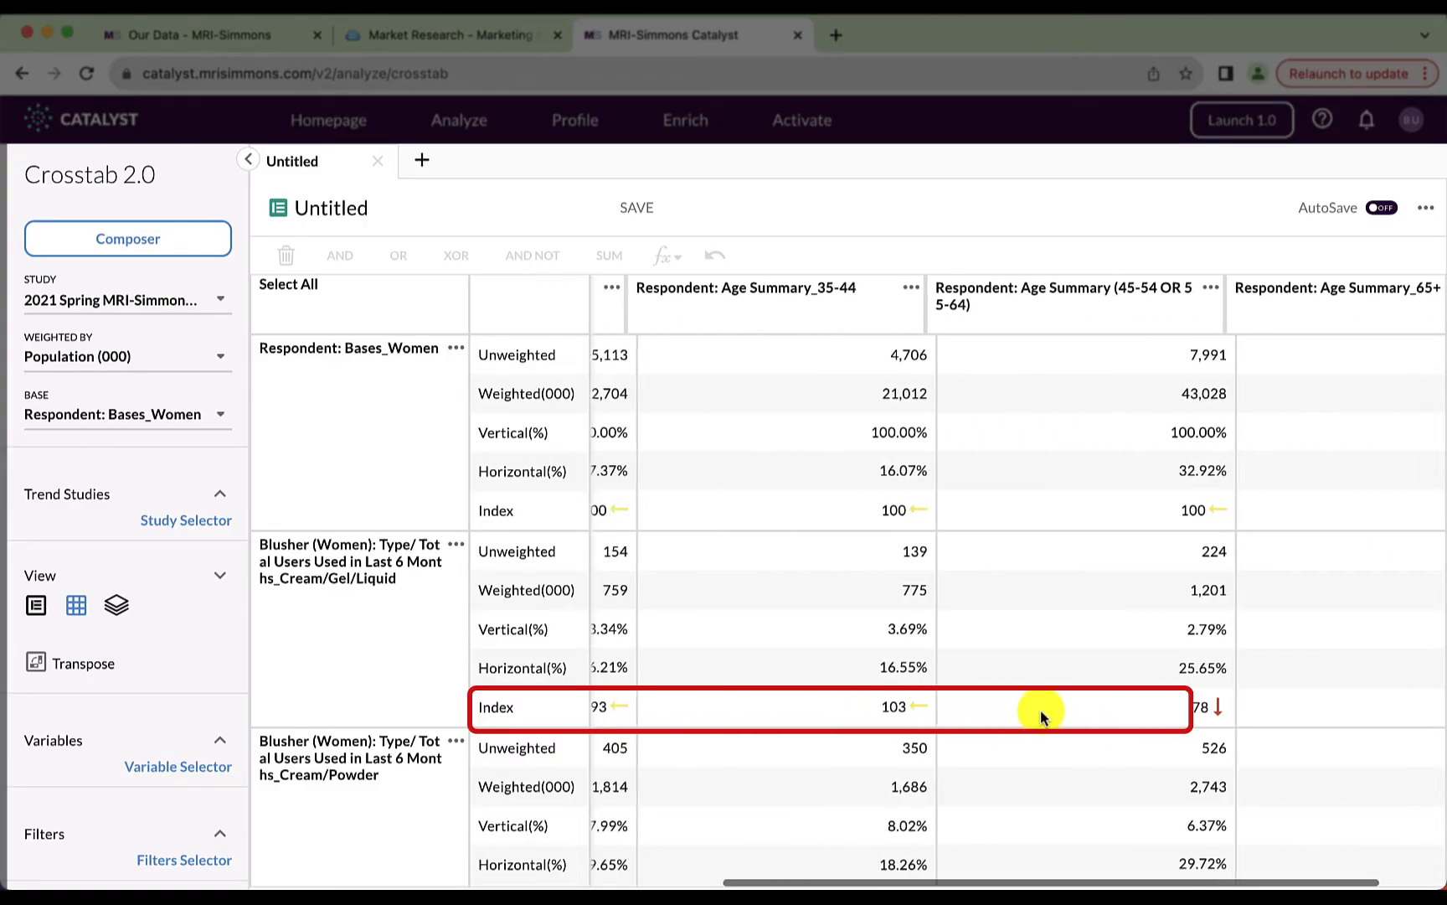
Compare the measures of the blusher type rows across the age columns of the crosstab
scroll(1041, 709, left, 6)
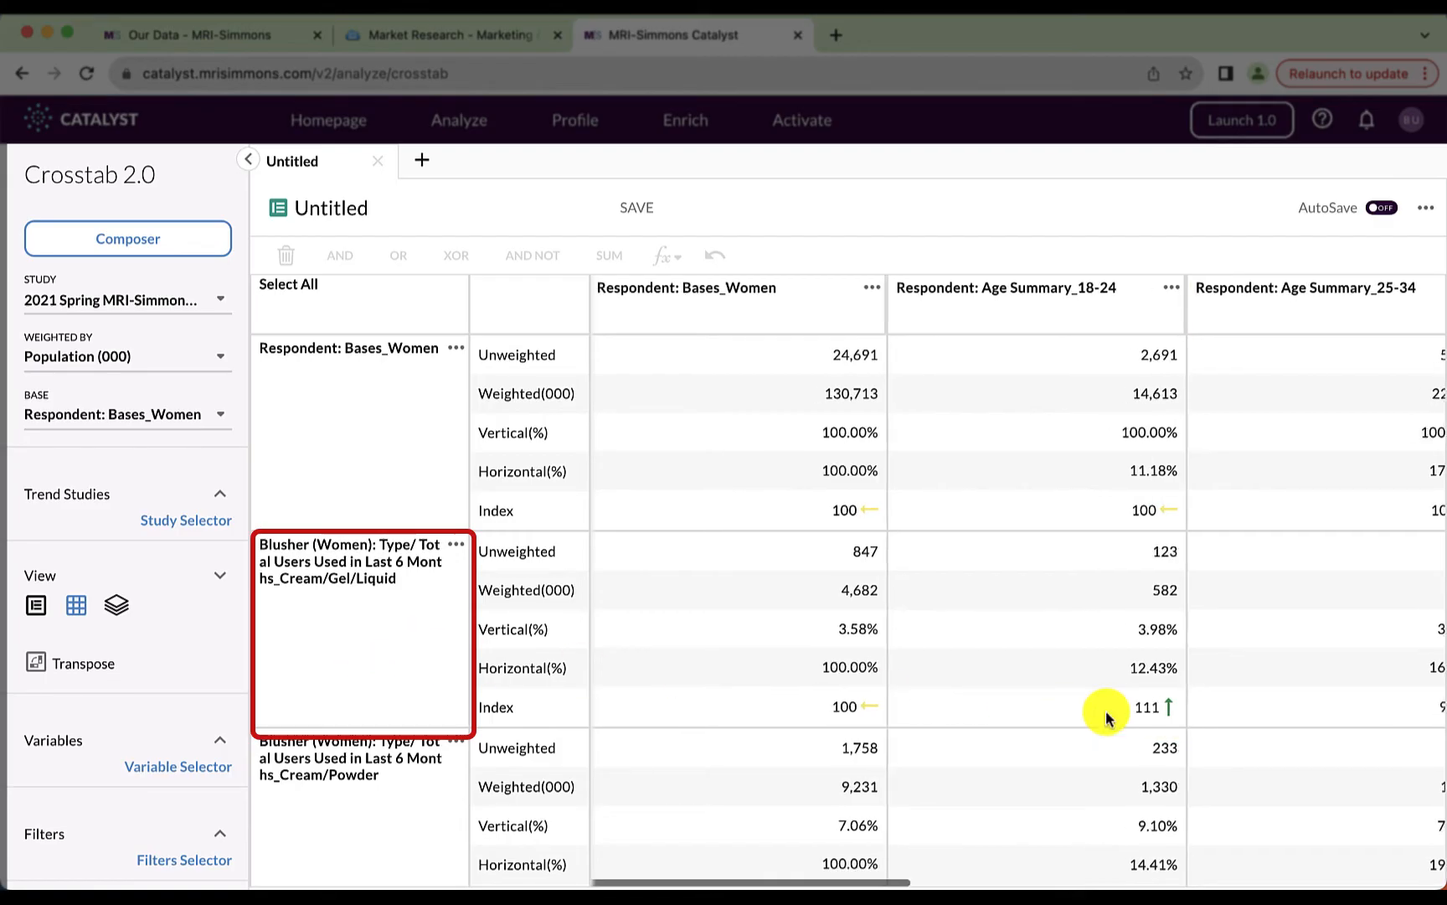
scroll(1108, 719, right, 5)
scroll(1105, 710, right, 5)
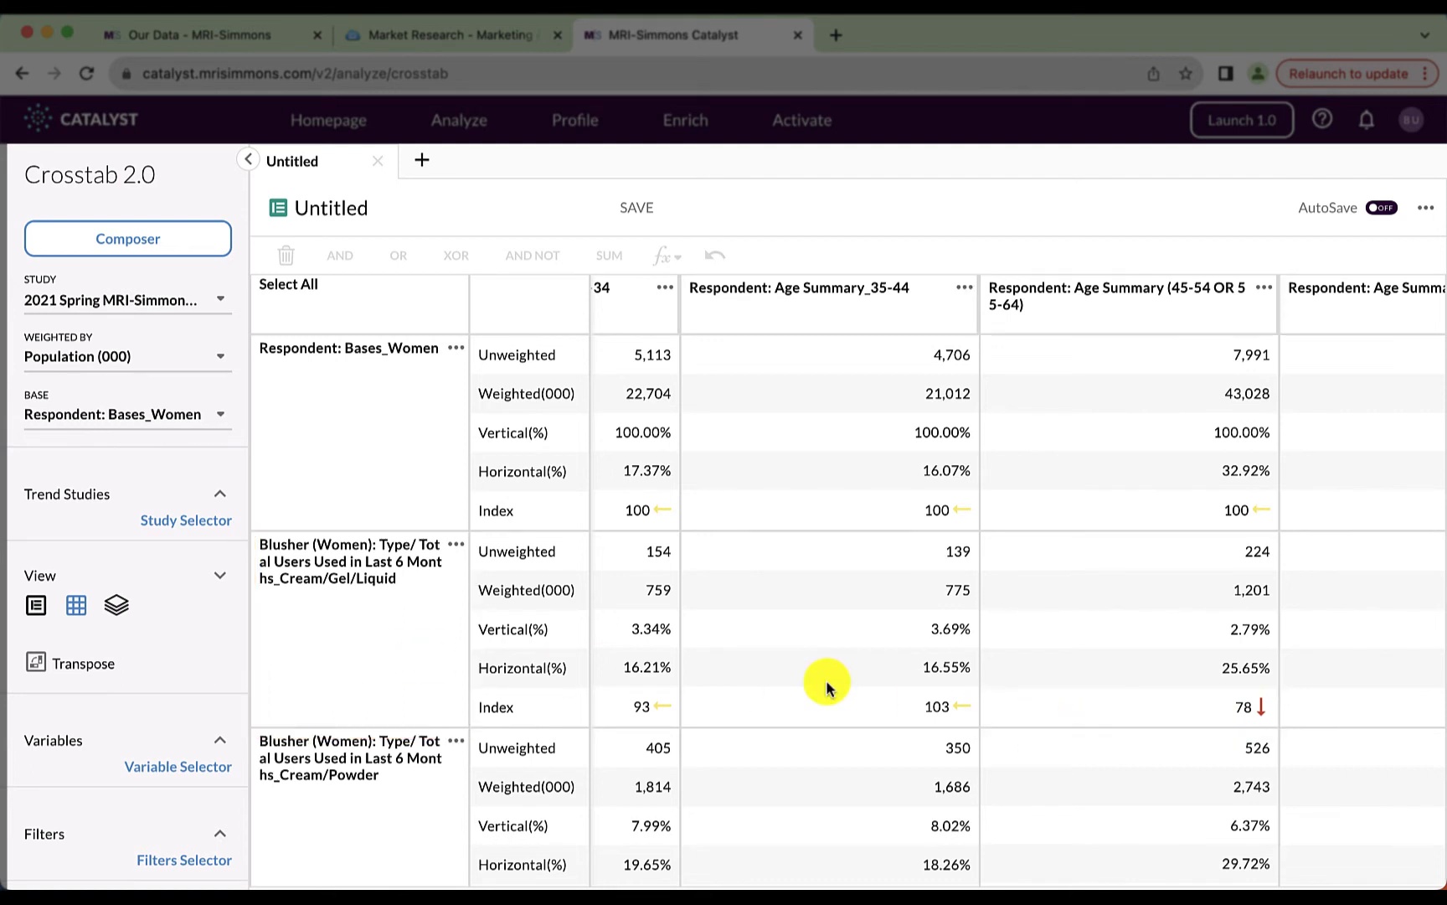
scroll(825, 680, left, 10)
scroll(826, 681, left, 2)
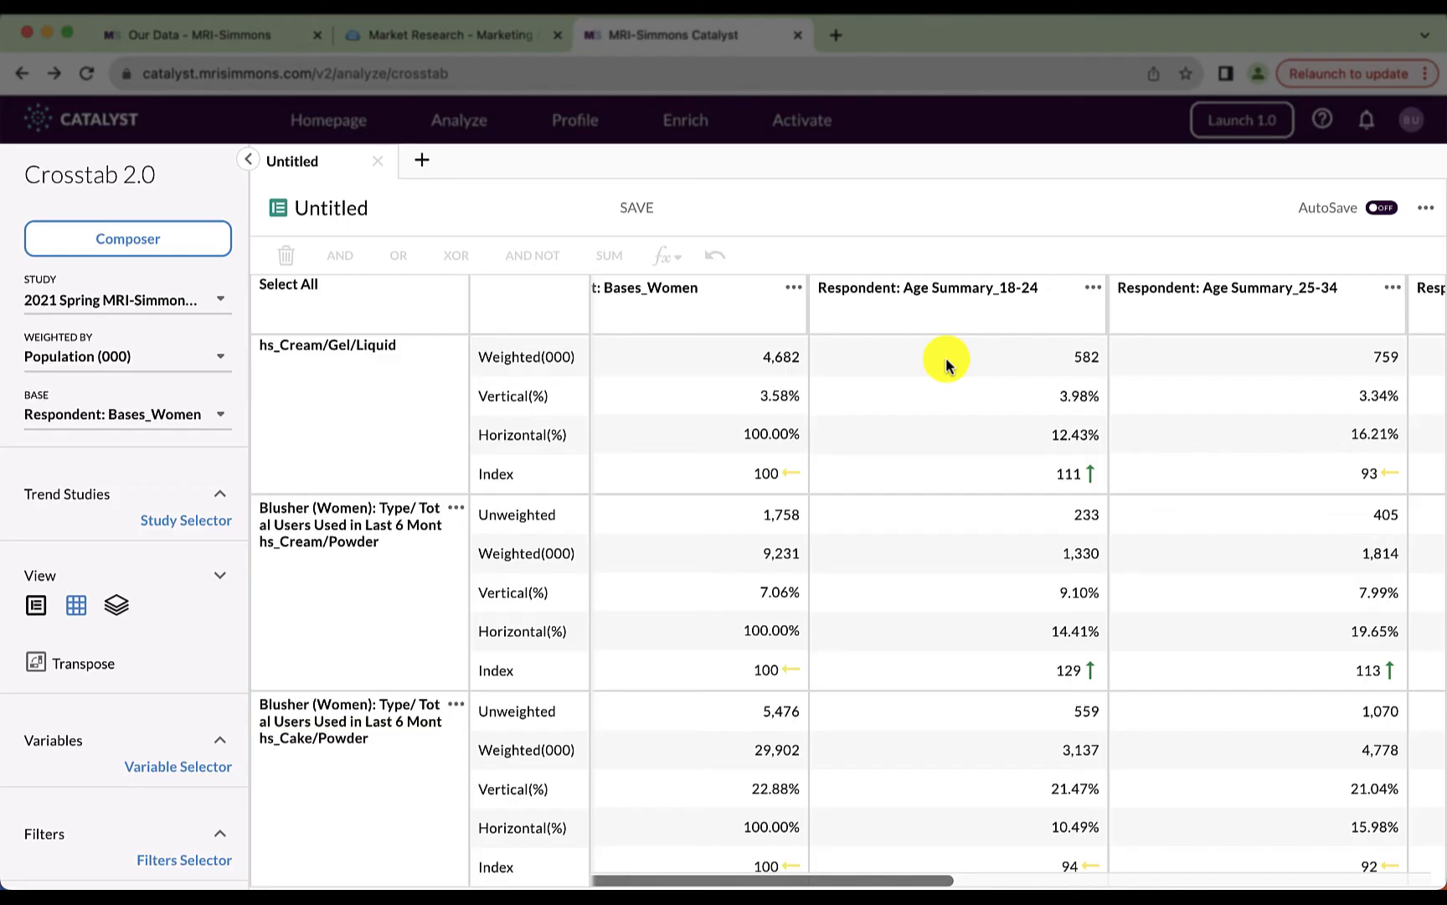
Try Men as the crosstab's base and examine the unweighted counts for Cream/Gel/Liquid blusher in the 18-24 column
scroll(946, 363, up, 3)
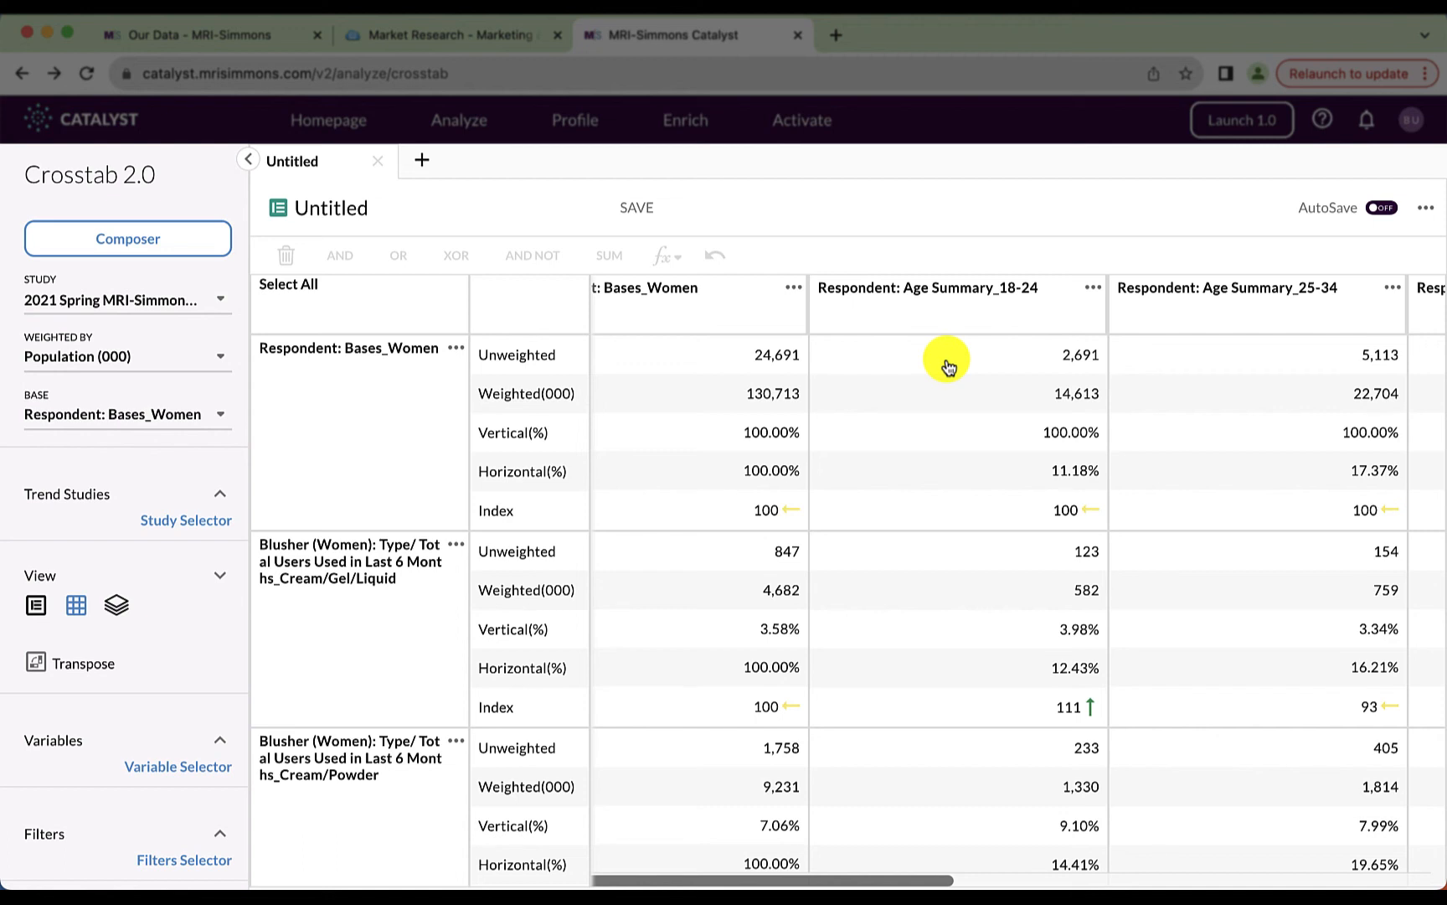
click(215, 416)
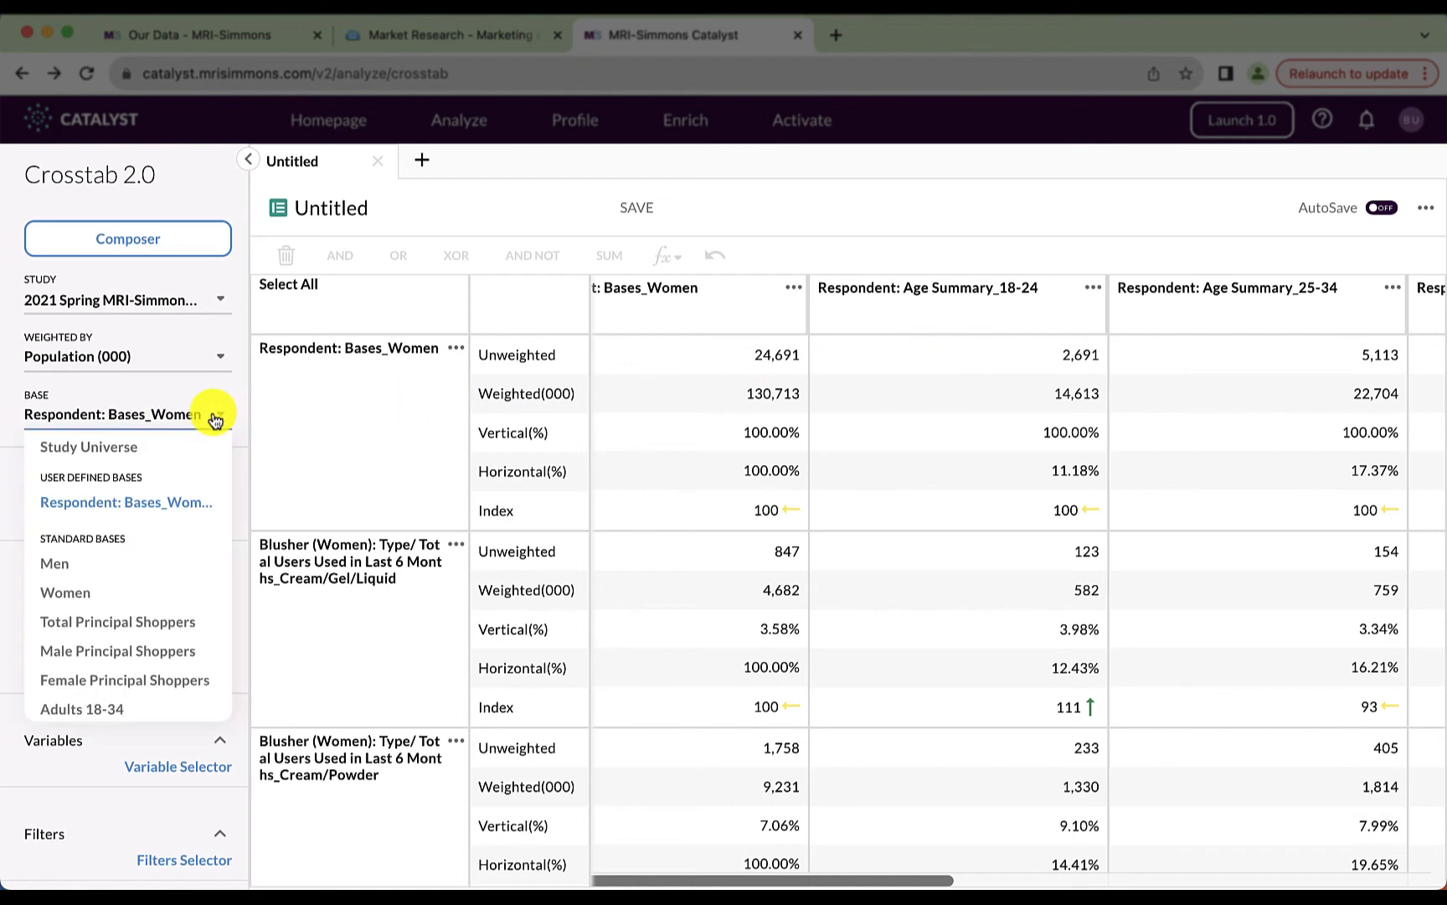
click(61, 570)
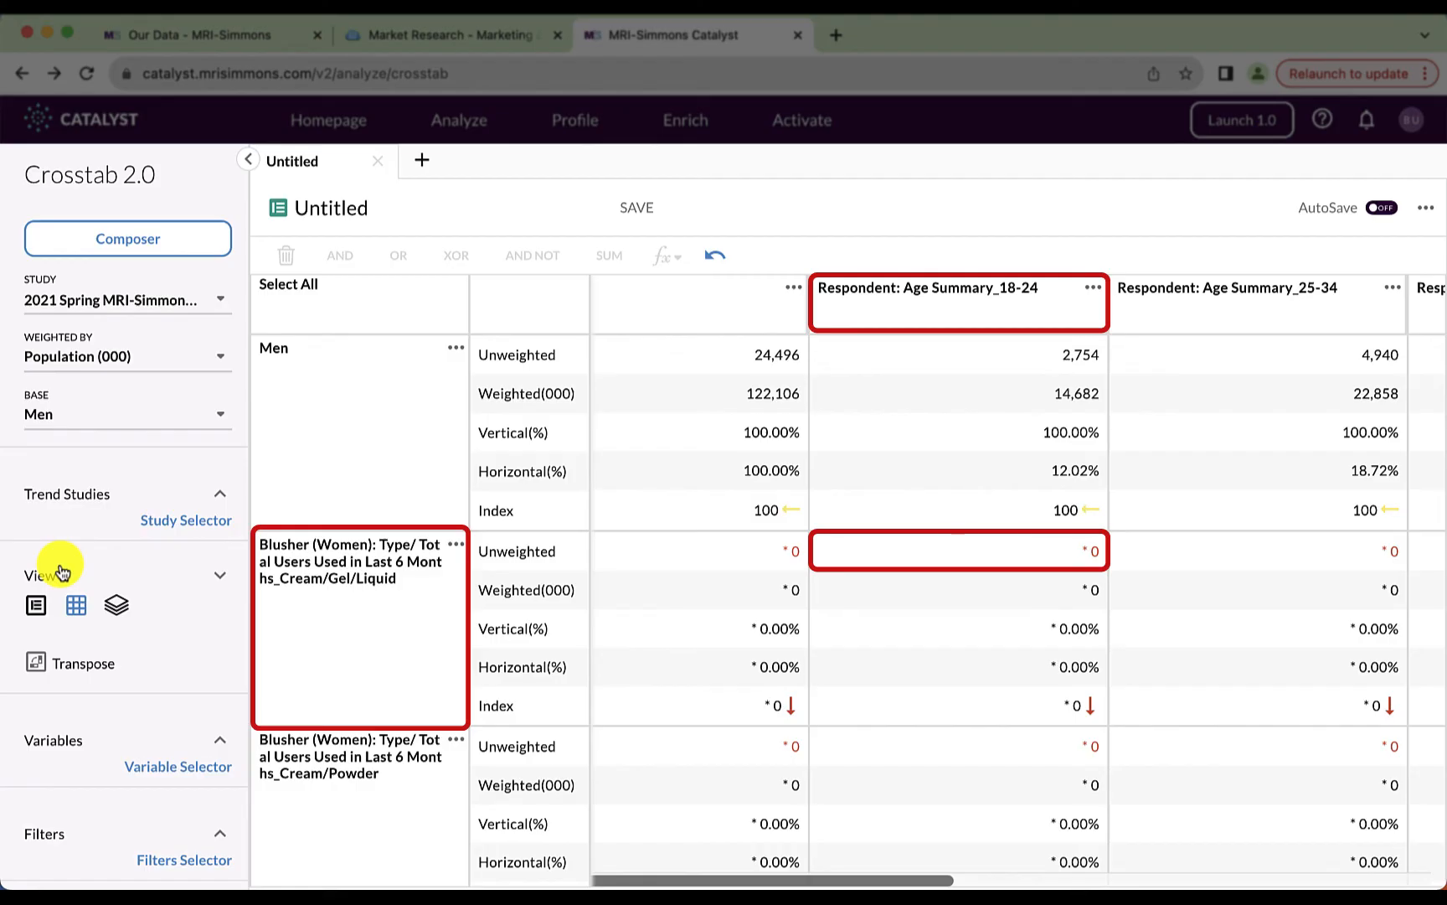
mouse_move(1073, 566)
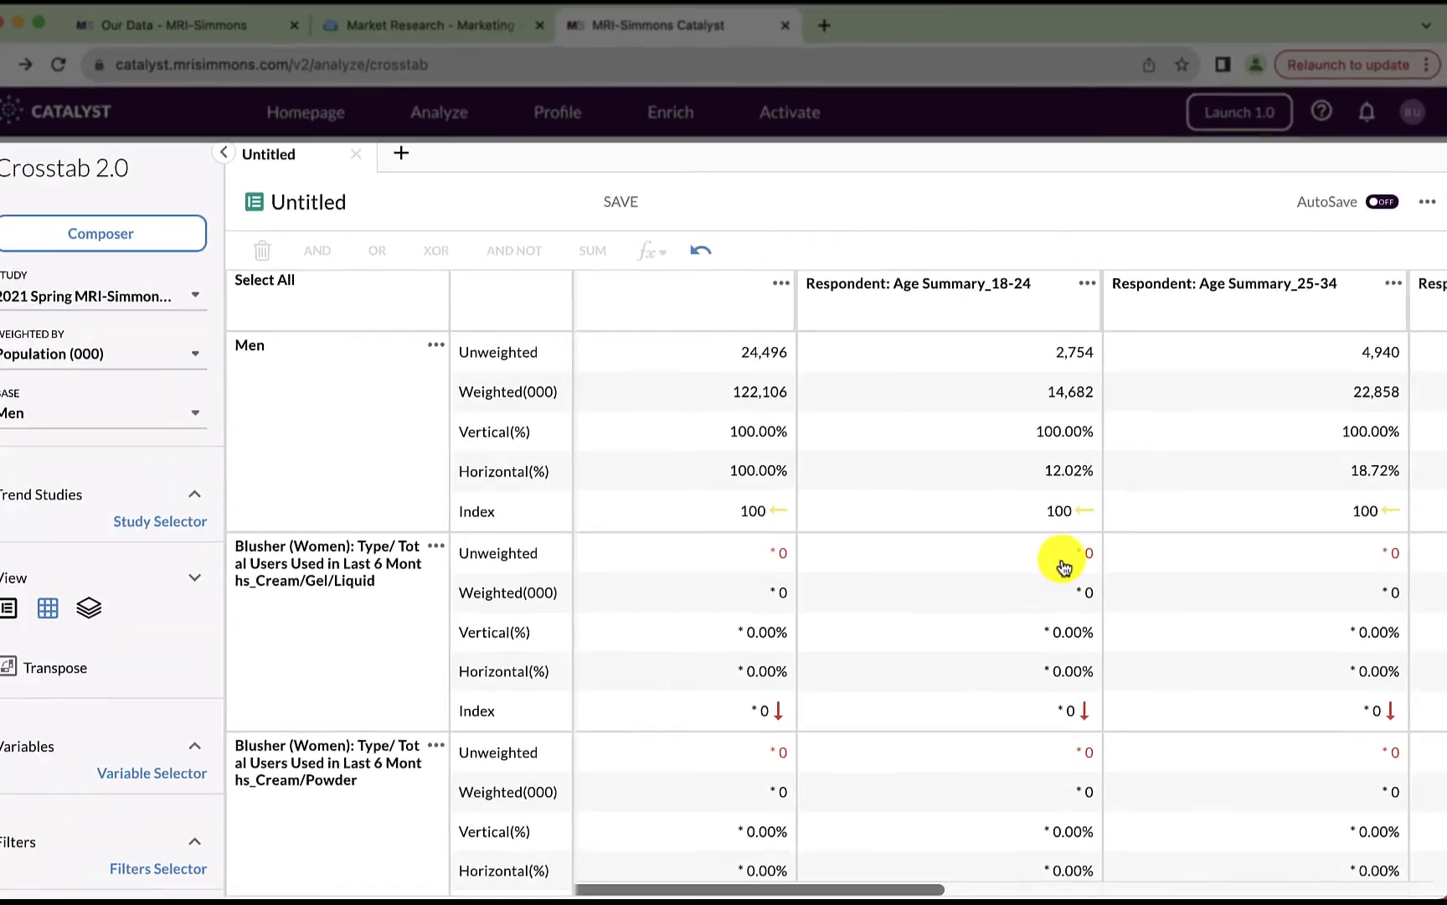
click(876, 612)
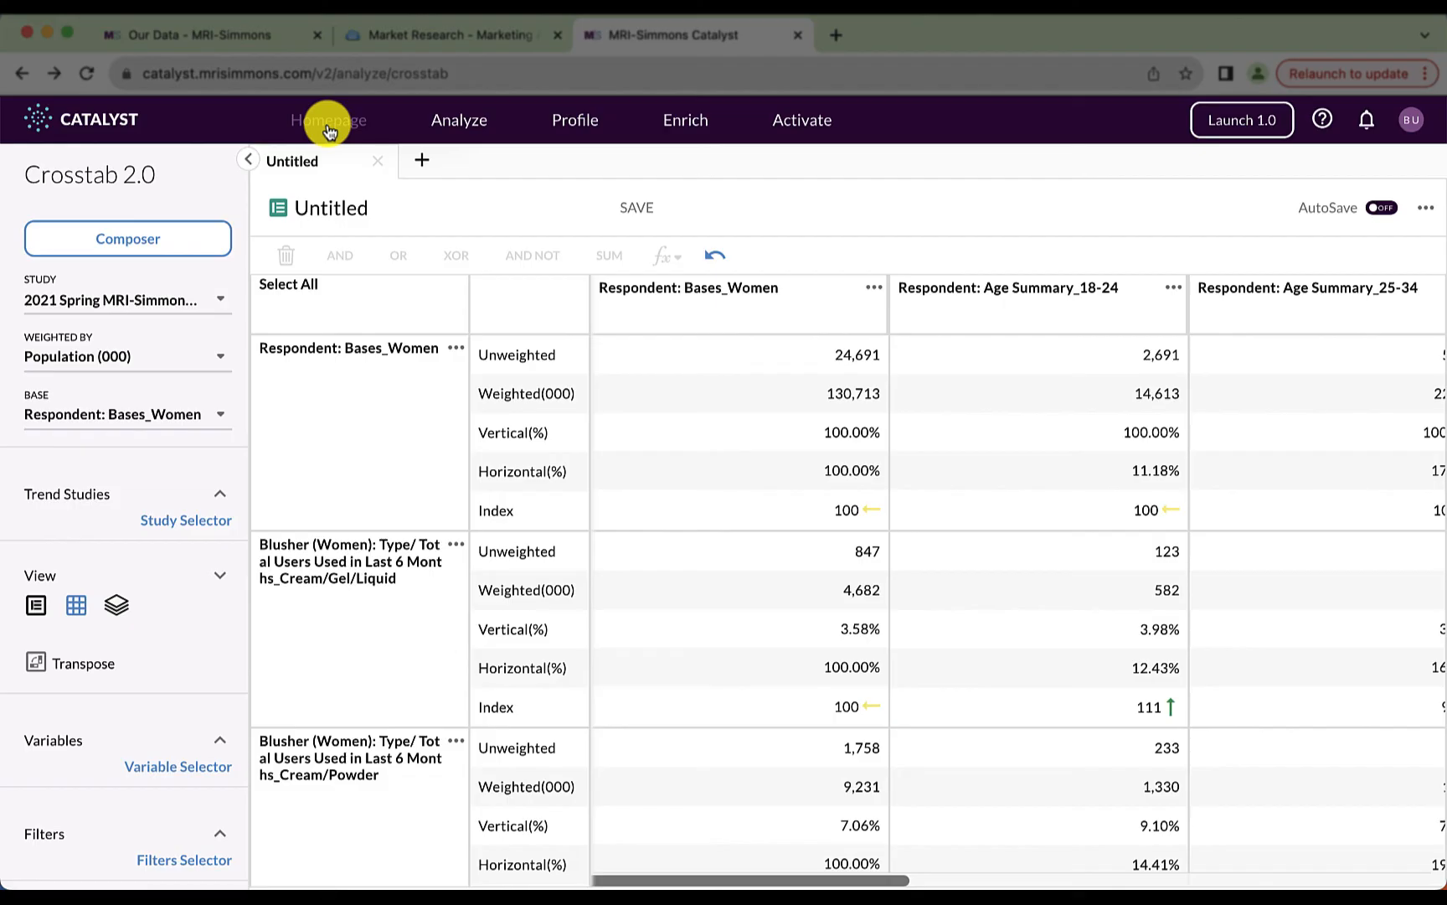
View the file formats available for exporting the crosstab, without exporting it
click(1424, 210)
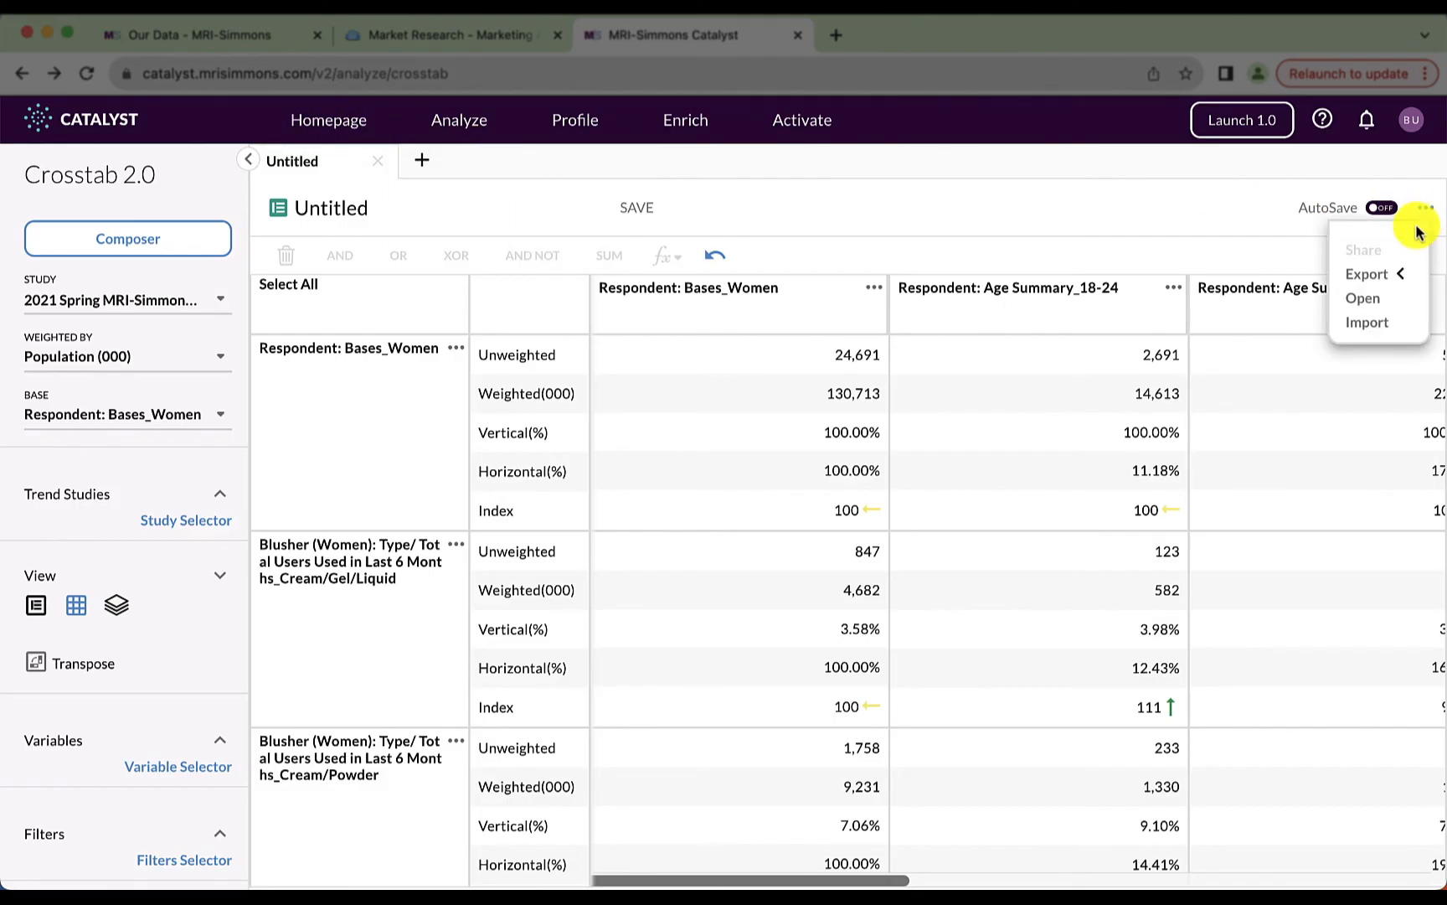
click(1374, 279)
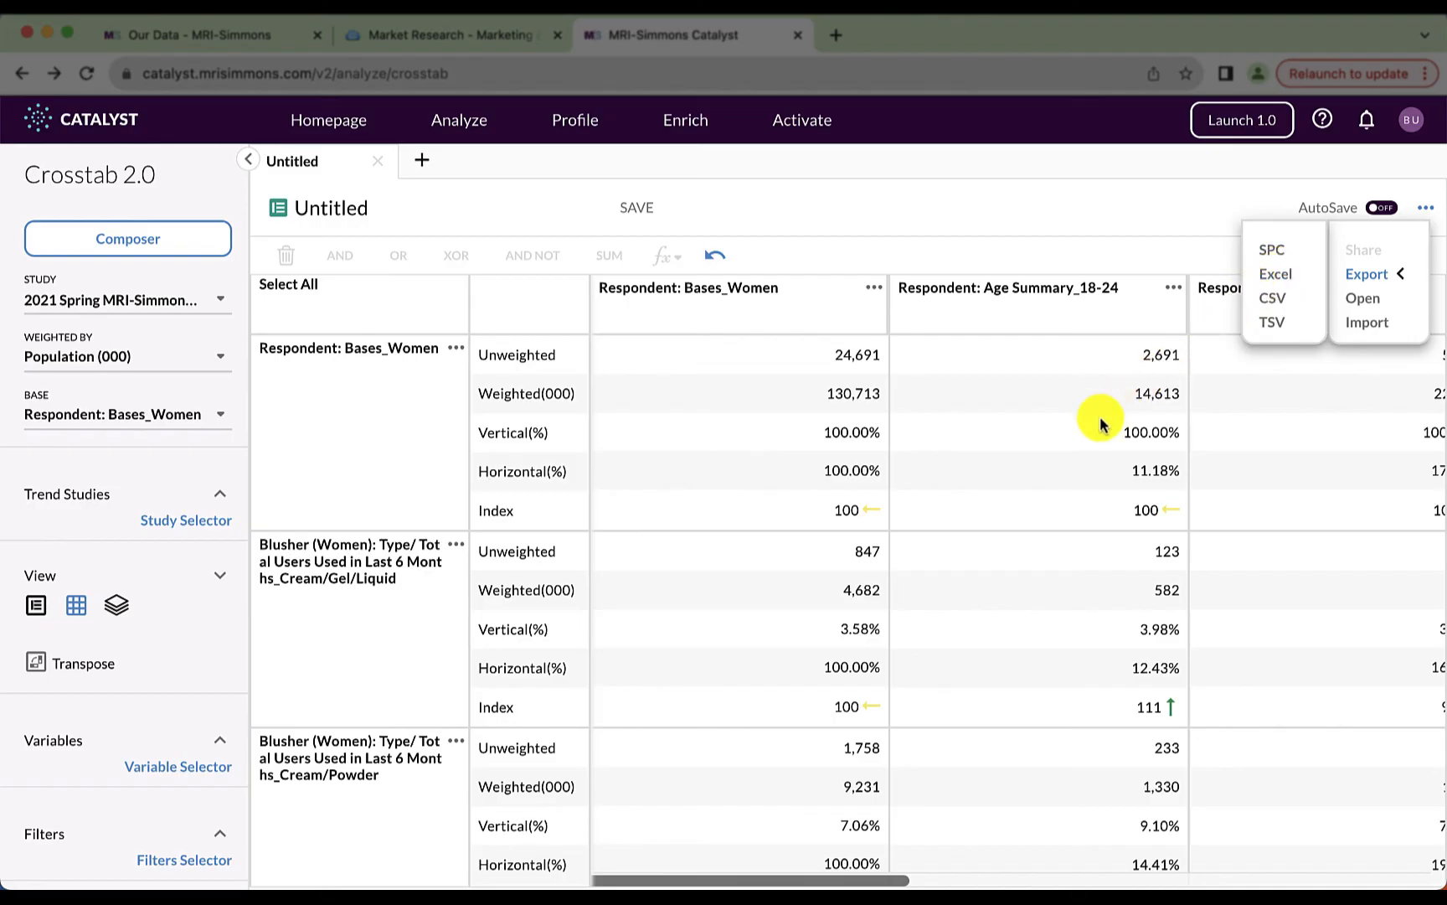
click(1195, 241)
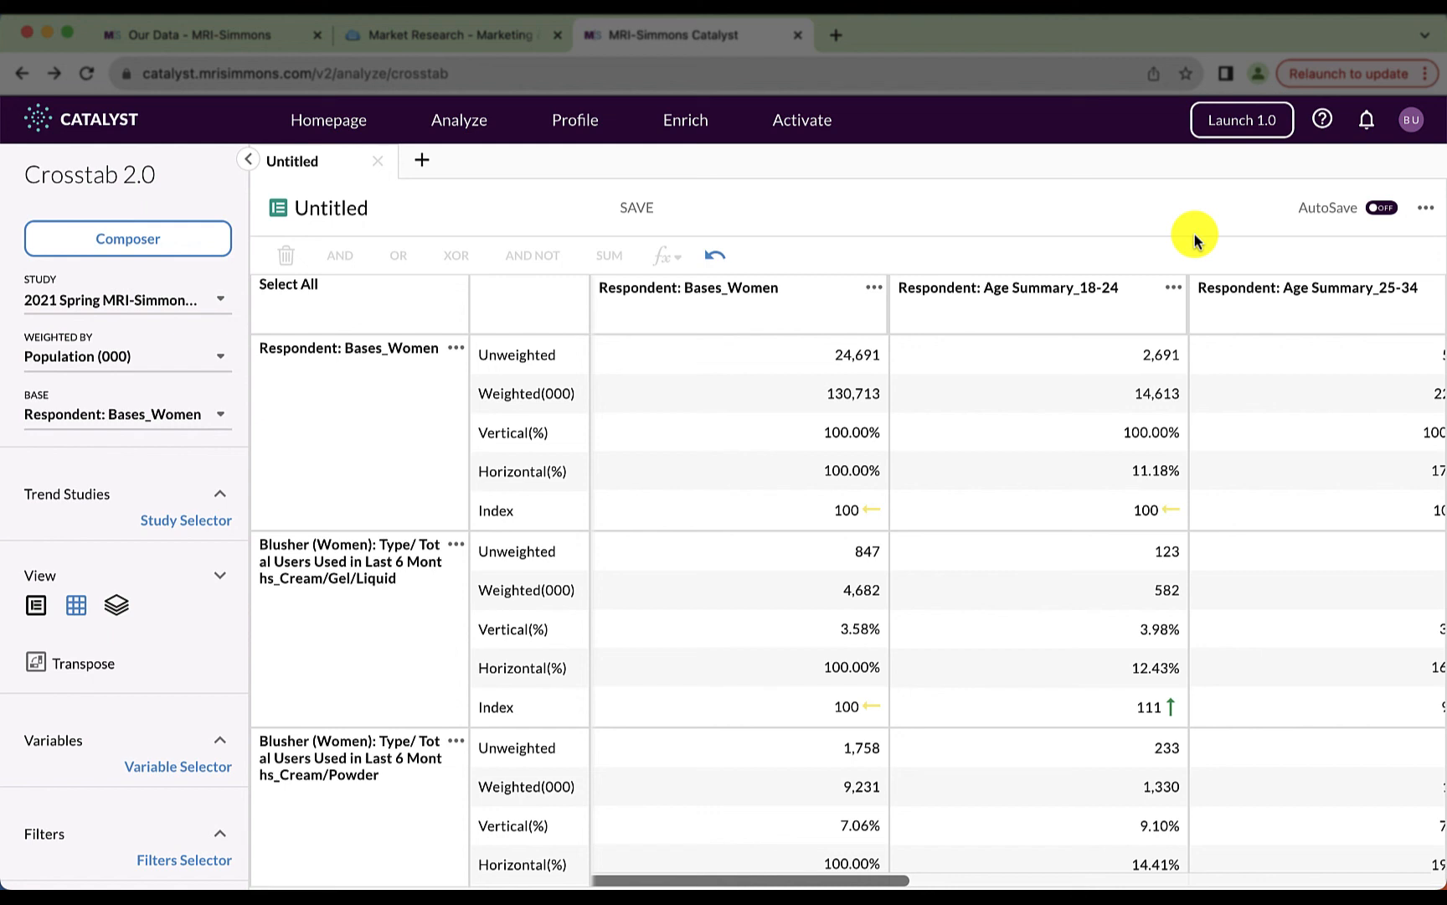
Open the Resource Center and look up the Catalyst training video among its tutorials
click(1324, 121)
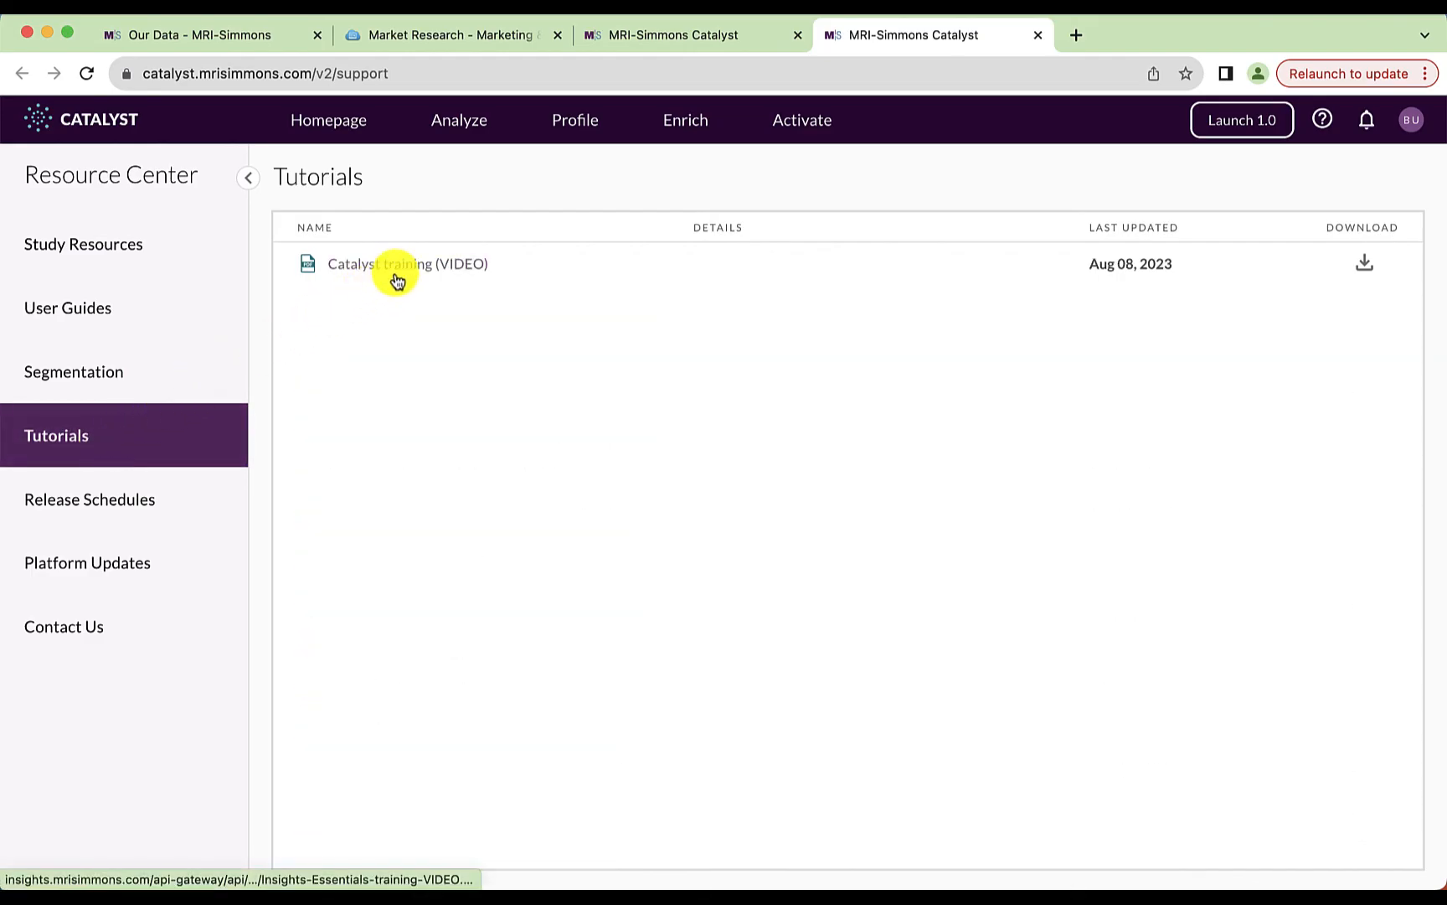
click(492, 275)
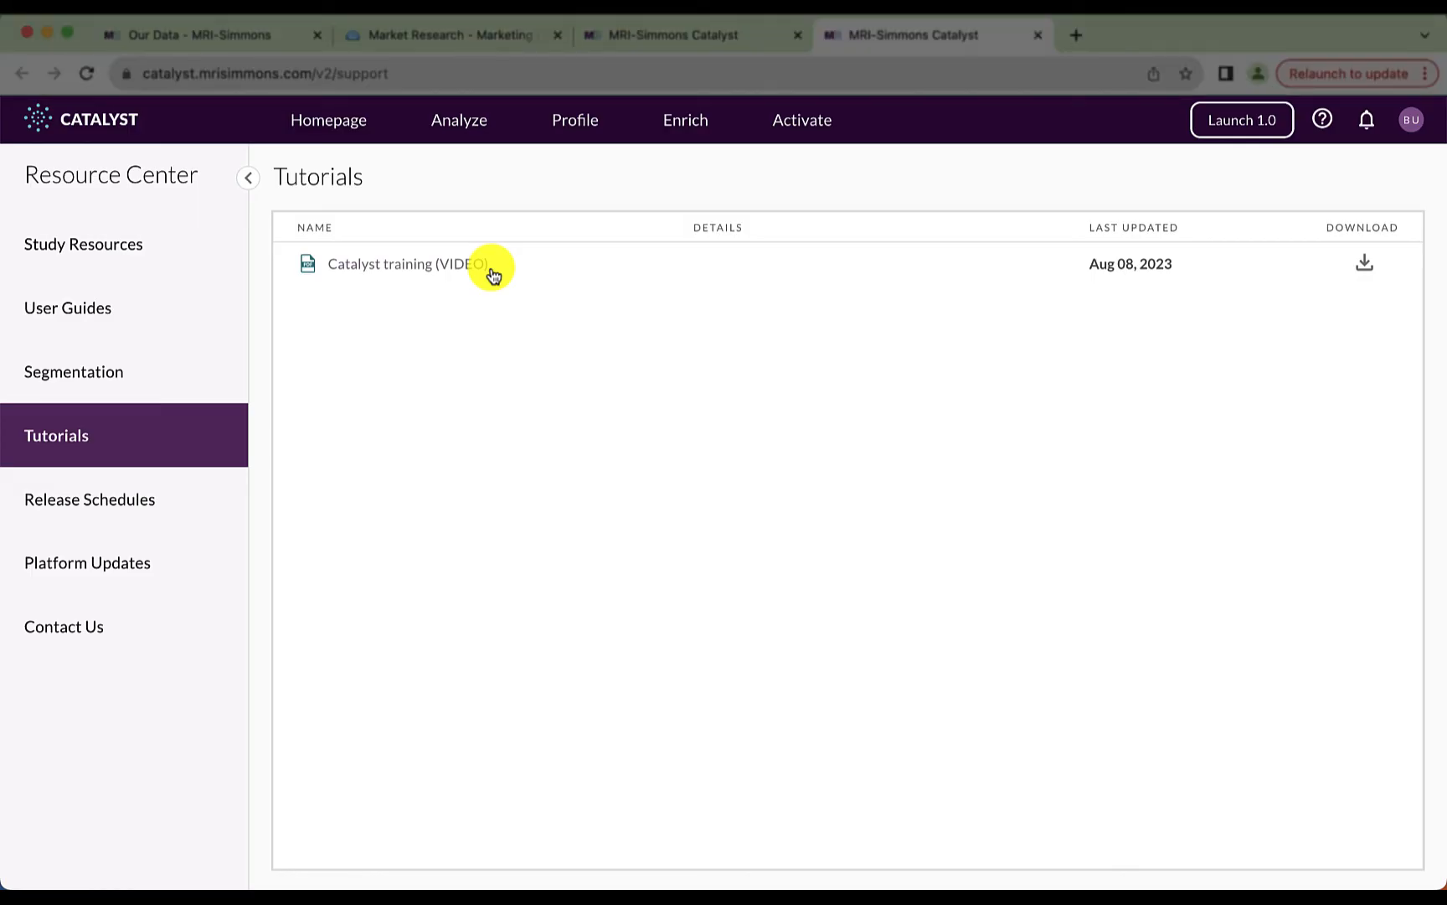
key(super+w)
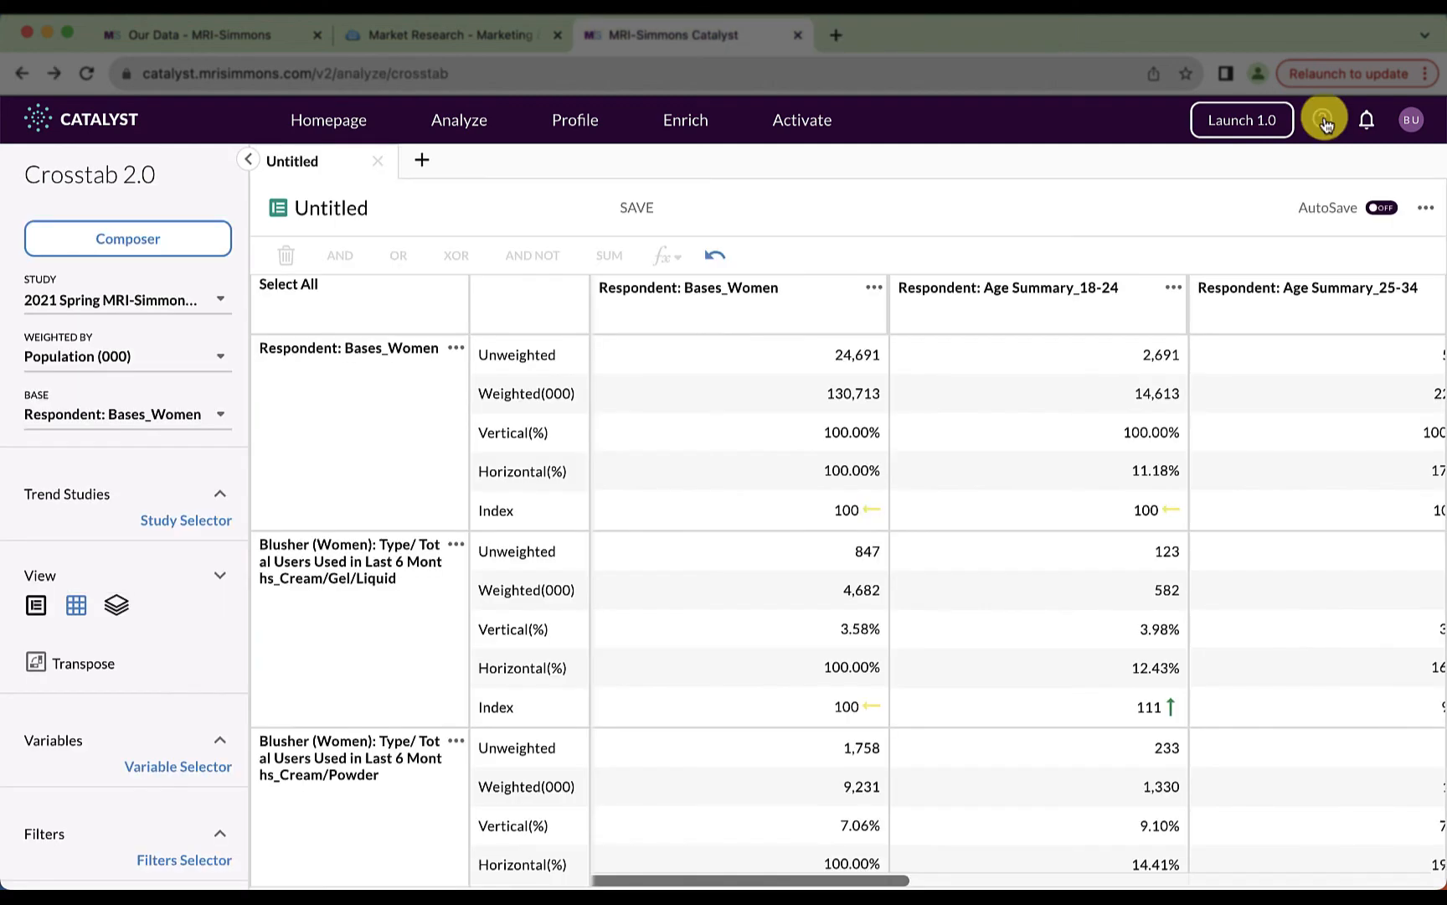
click(1324, 122)
Switch to the BYU Library Market Research guide and look up the business librarian's contact details
click(459, 35)
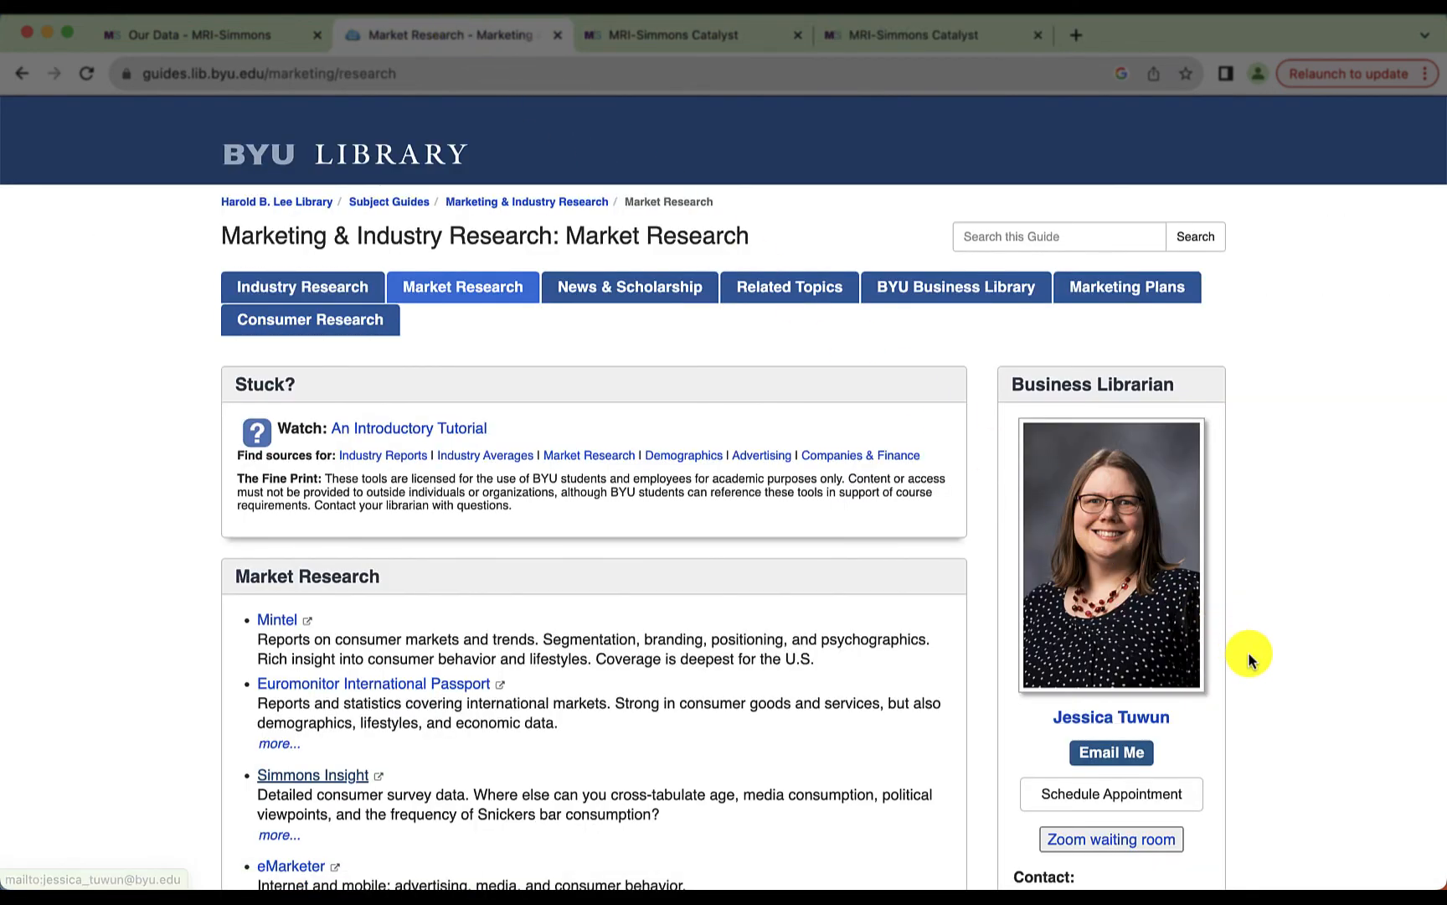
scroll(1248, 653, down, 2)
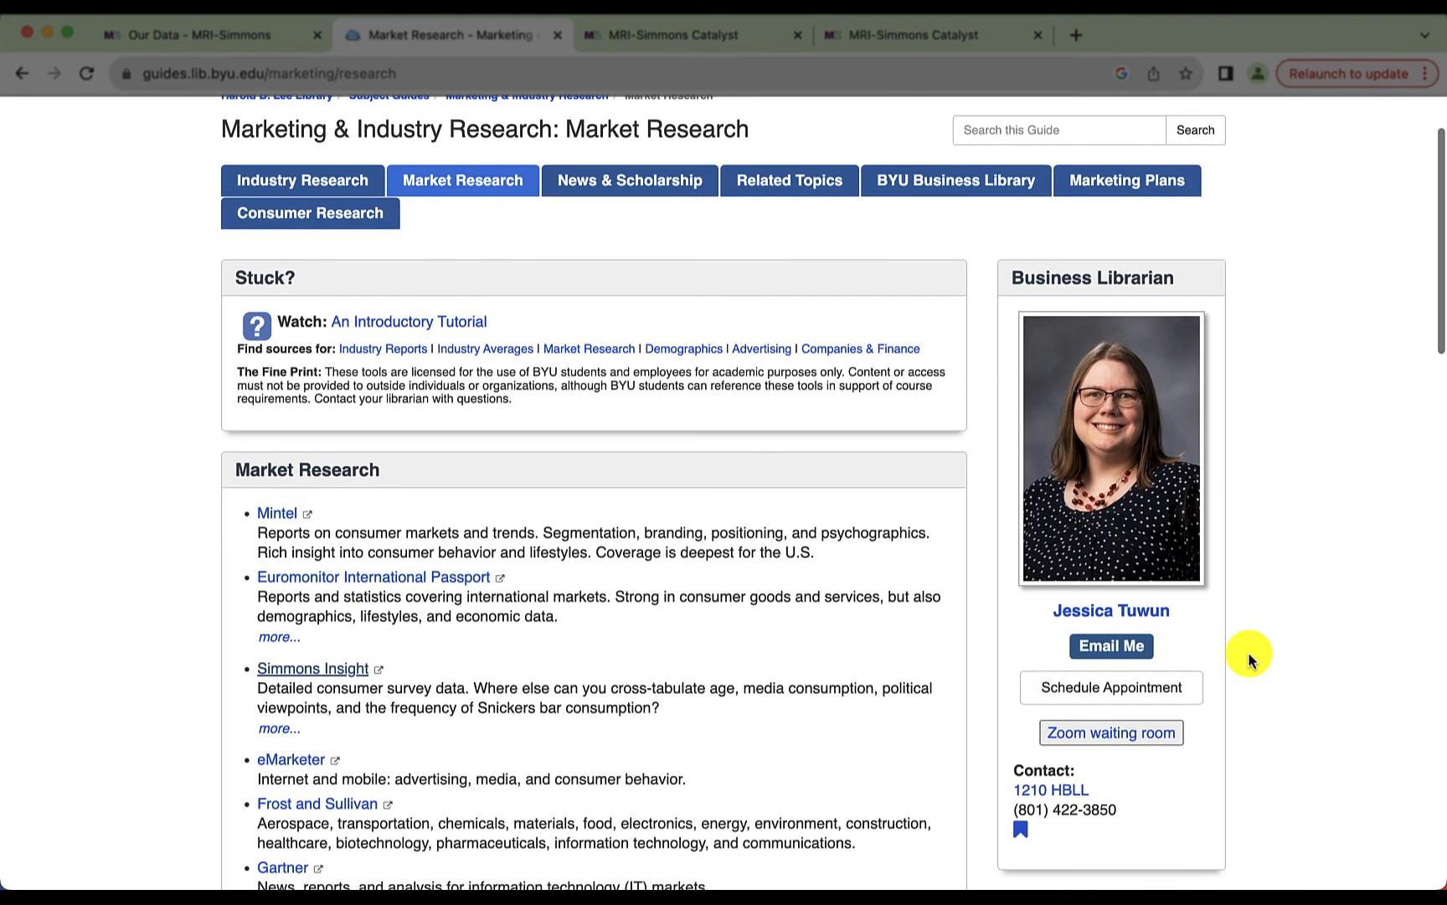